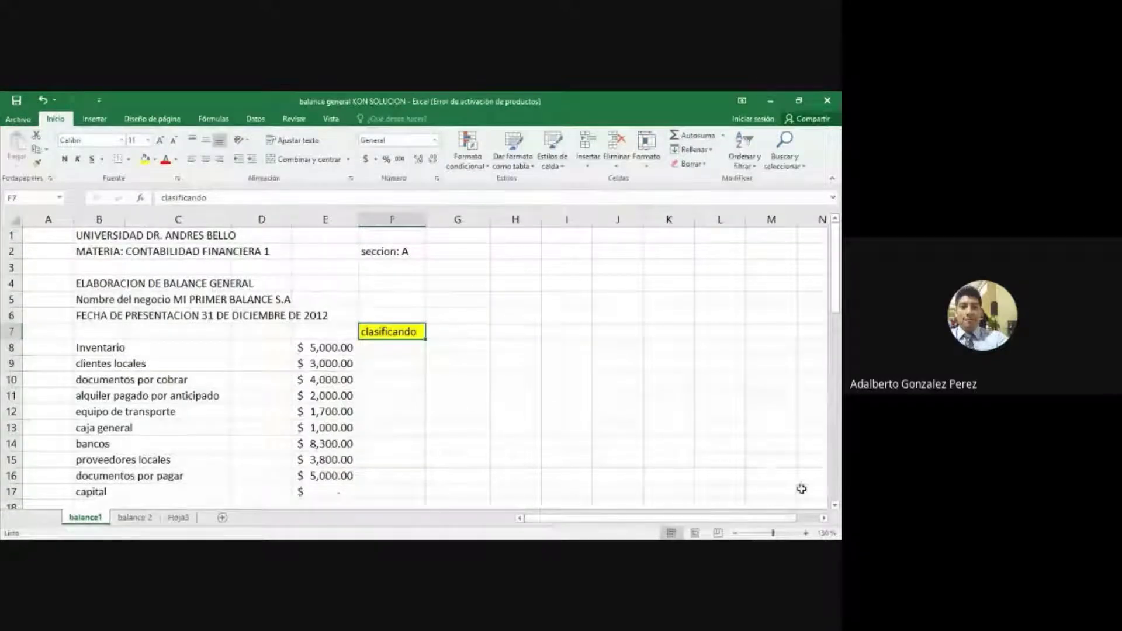
# Step: Highlight the Inventario account name in cell B8 with a yellow fill
pyautogui.click(834, 506)
pyautogui.click(835, 505)
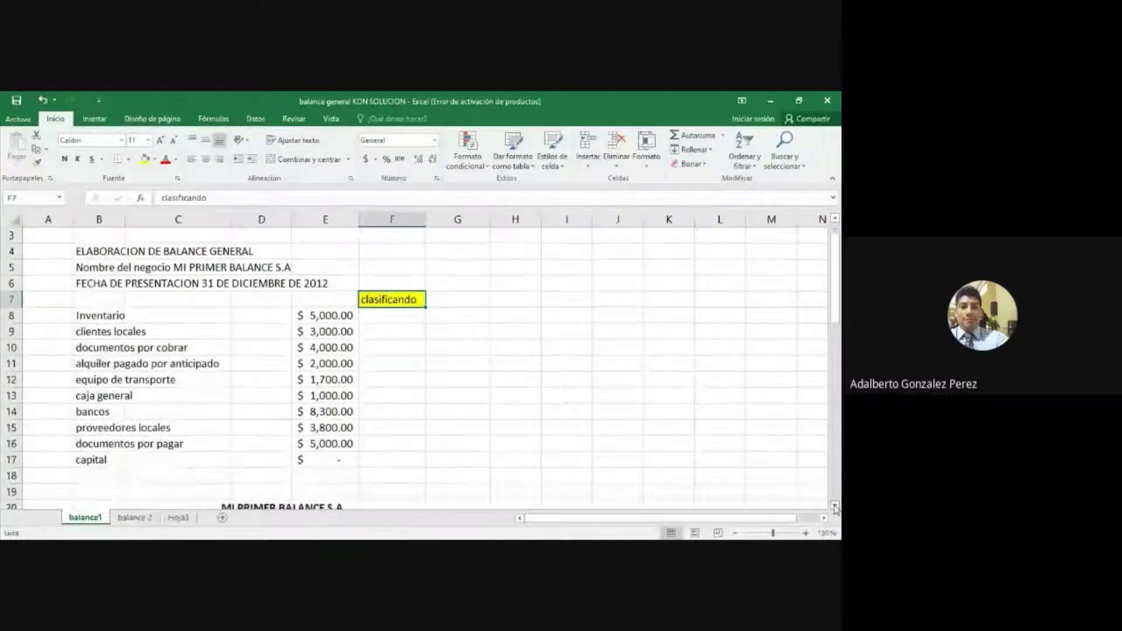
pyautogui.click(835, 217)
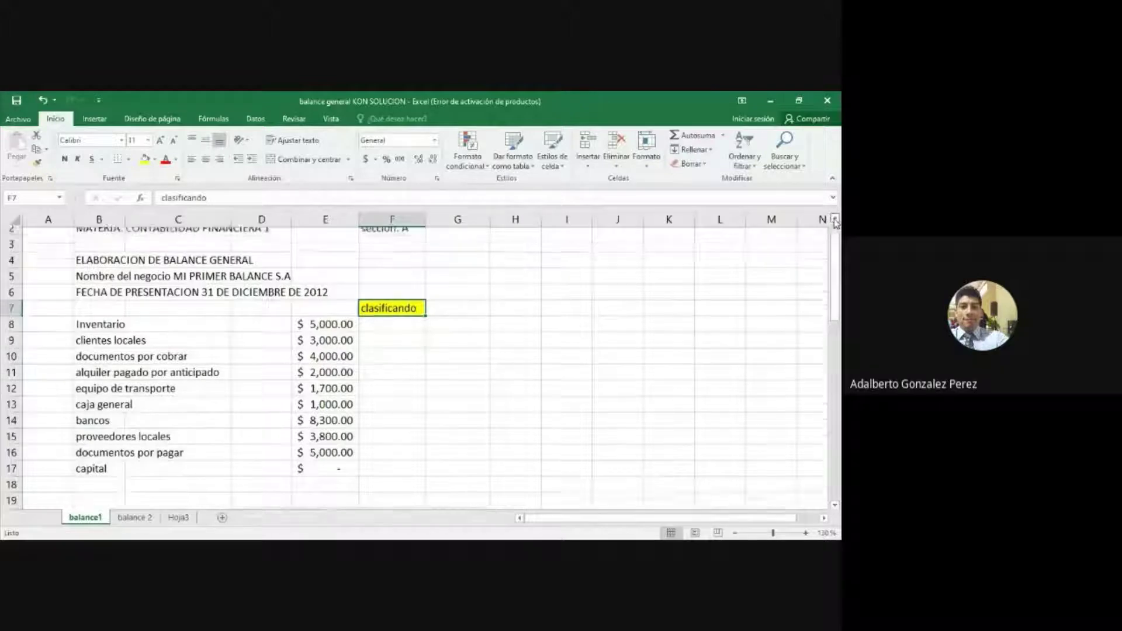
pyautogui.click(109, 330)
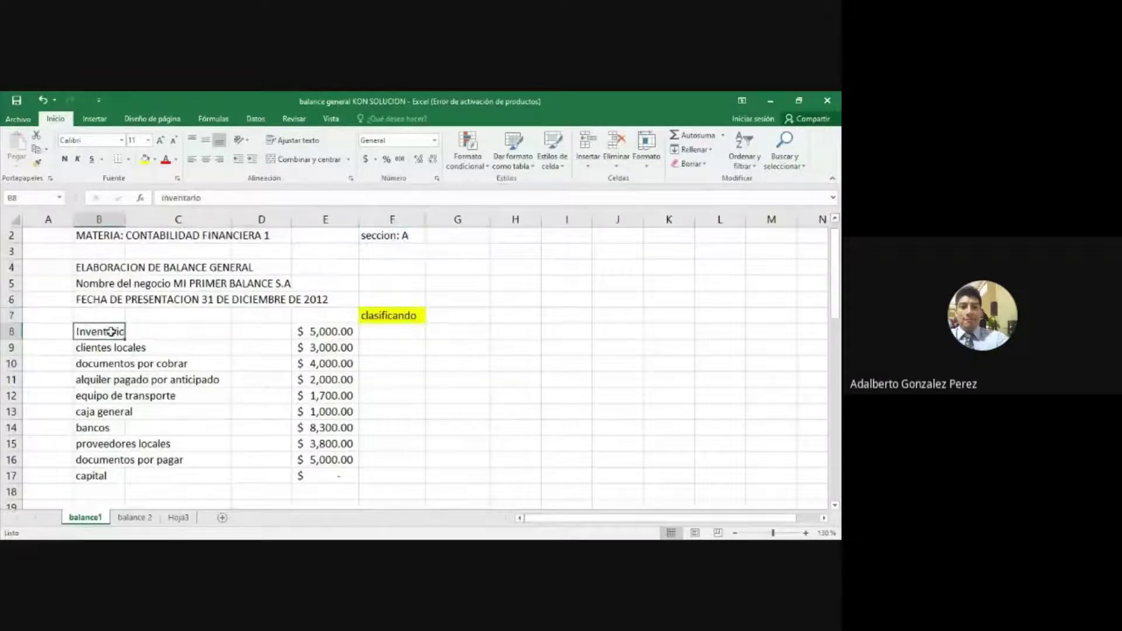
pyautogui.press('Right')
pyautogui.press('Right')
pyautogui.press('Right')
pyautogui.press('Right')
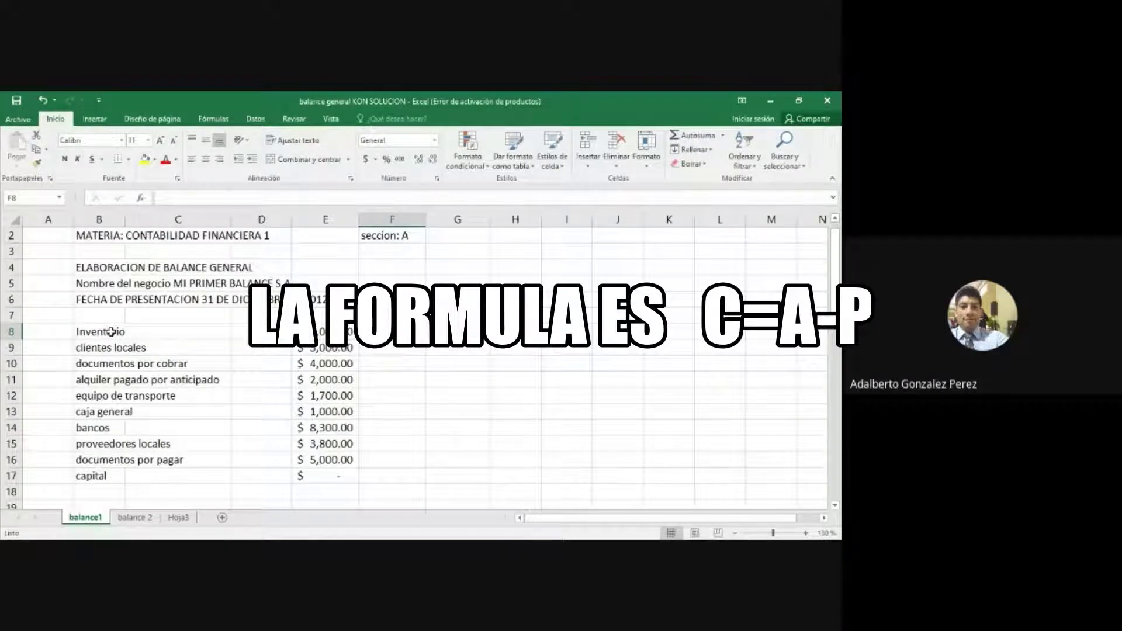
pyautogui.click(111, 331)
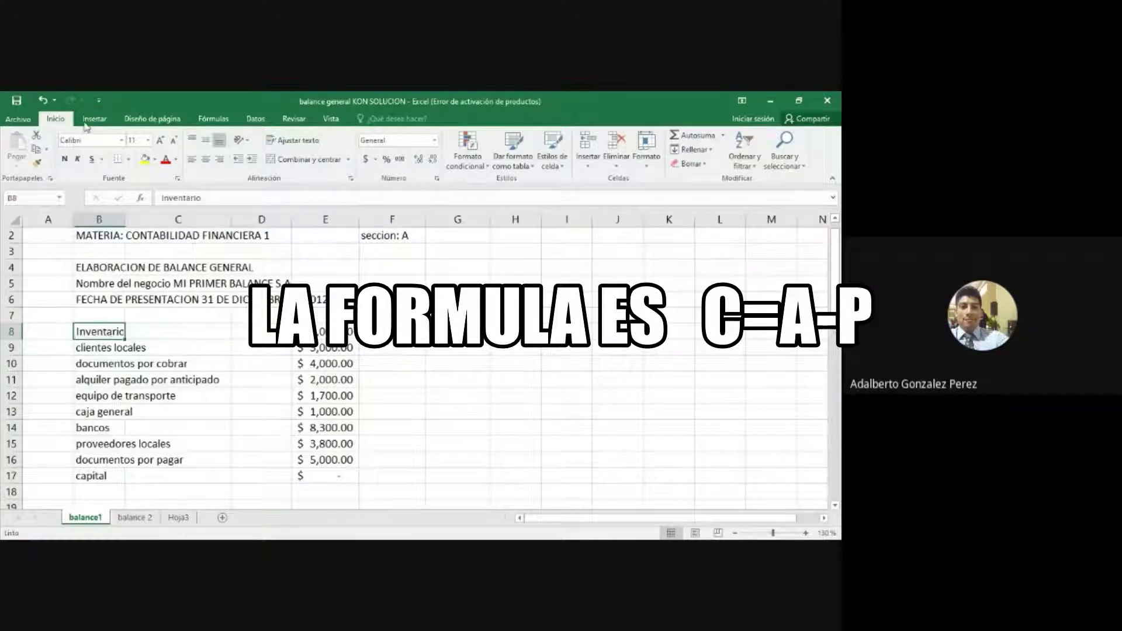
pyautogui.click(145, 159)
# Step: Classify Inventario as "ac" in cell F8 and centre the classification cells F8 to F17
pyautogui.press('Right')
pyautogui.press('Right')
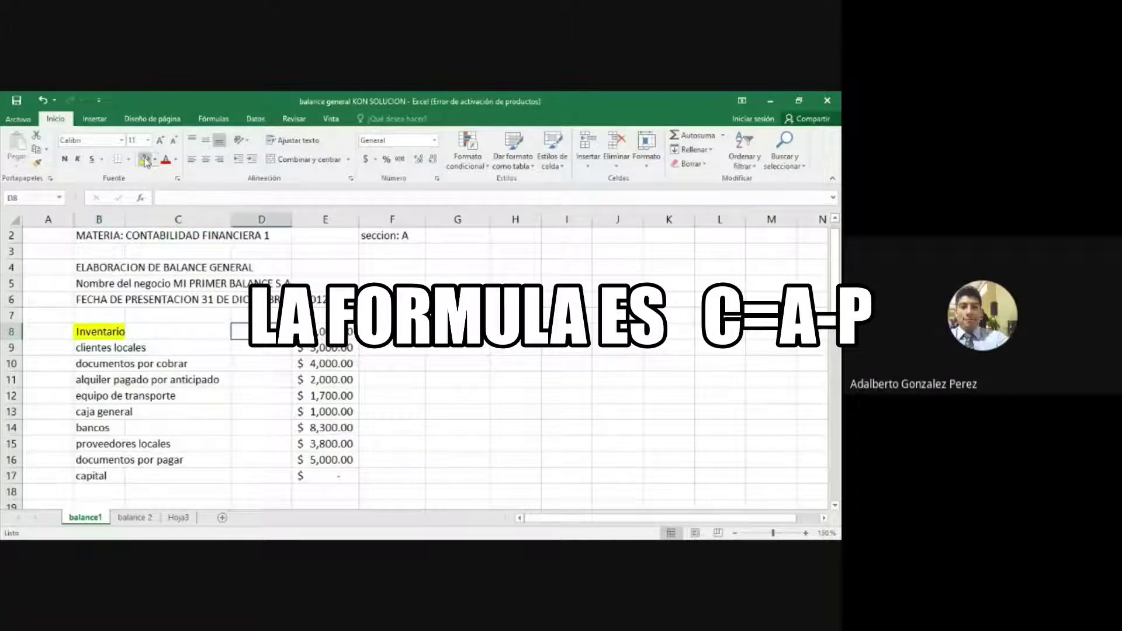
pyautogui.press('Right')
pyautogui.press('Right')
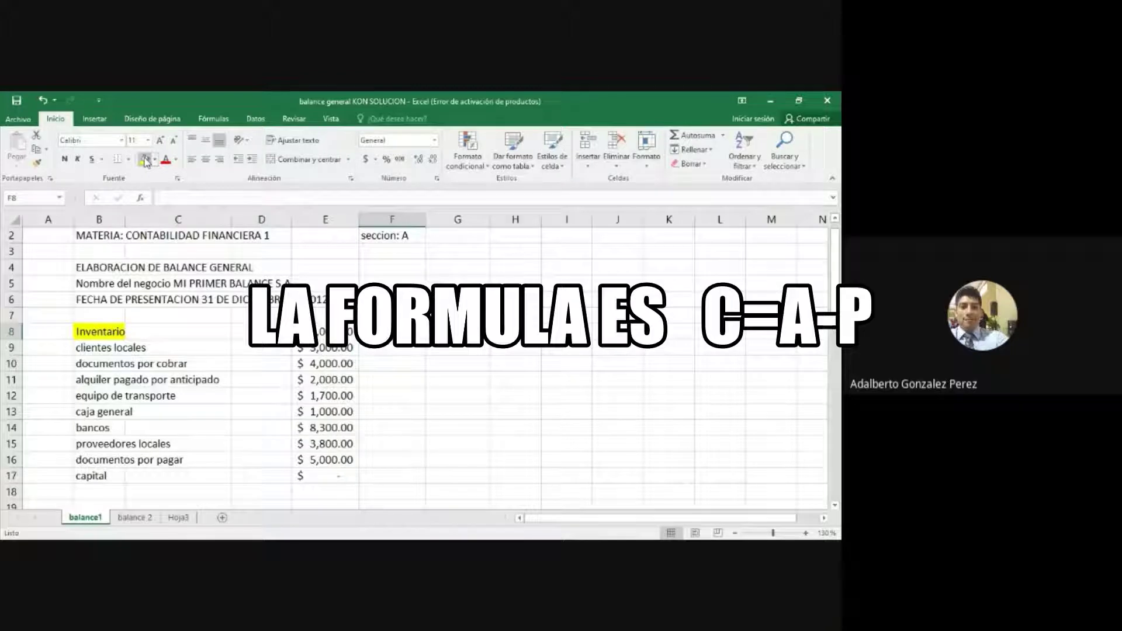
pyautogui.write('ac')
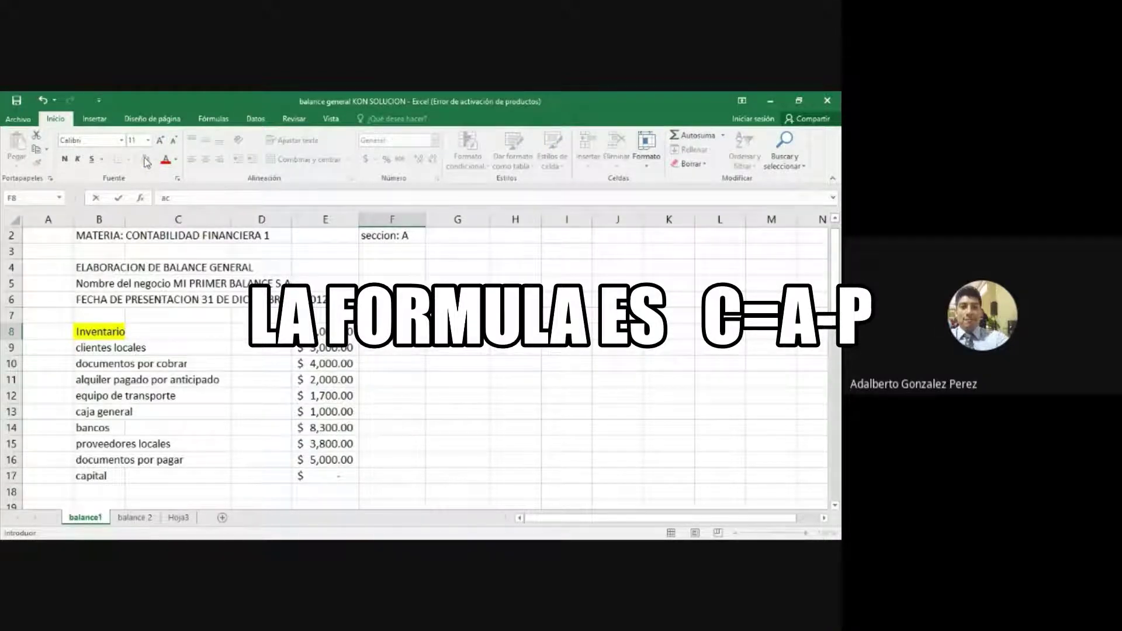
pyautogui.press('Return')
pyautogui.press('Up')
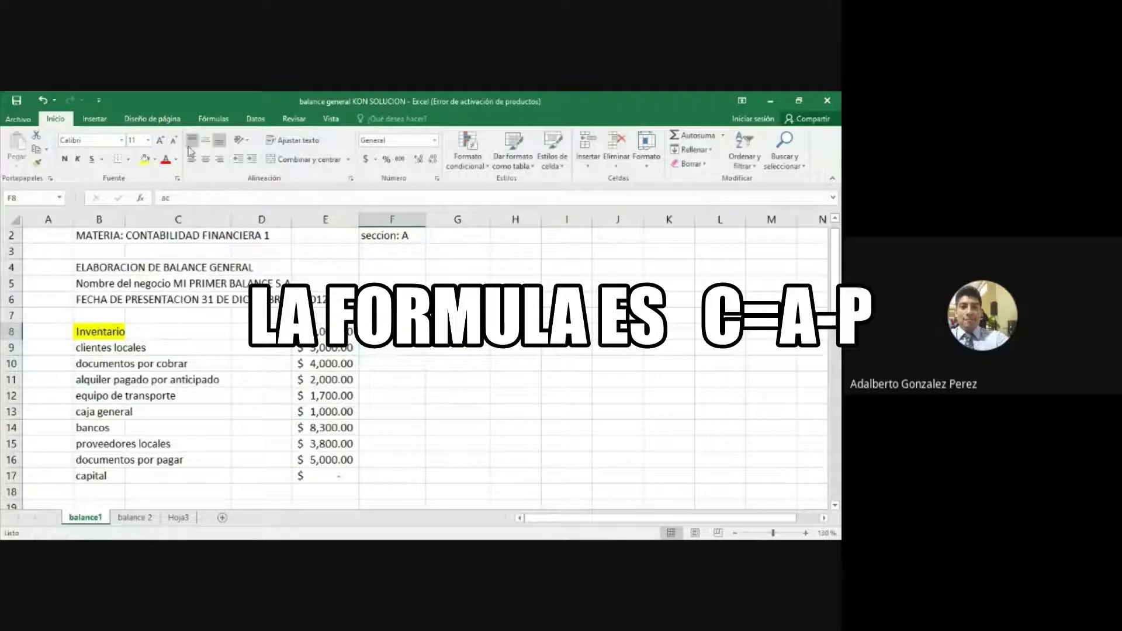
pyautogui.click(206, 159)
pyautogui.moveTo(392, 332); pyautogui.dragTo(402, 477)
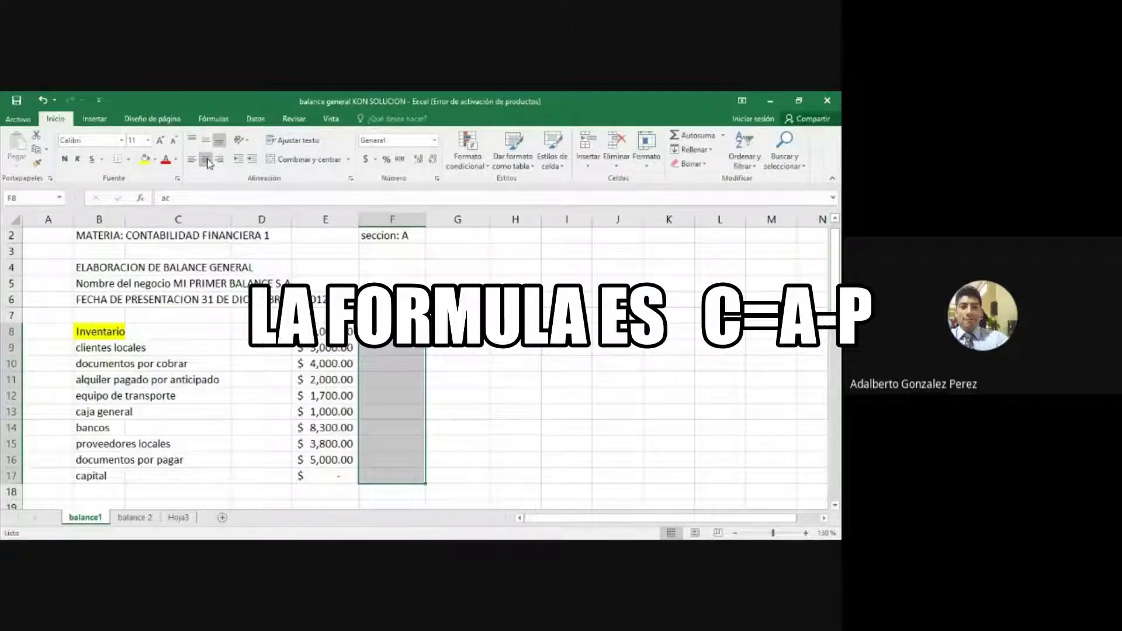
# Step: Classify clientes locales and documentos por cobrar as "ac" in cells F9 and F10
pyautogui.click(390, 348)
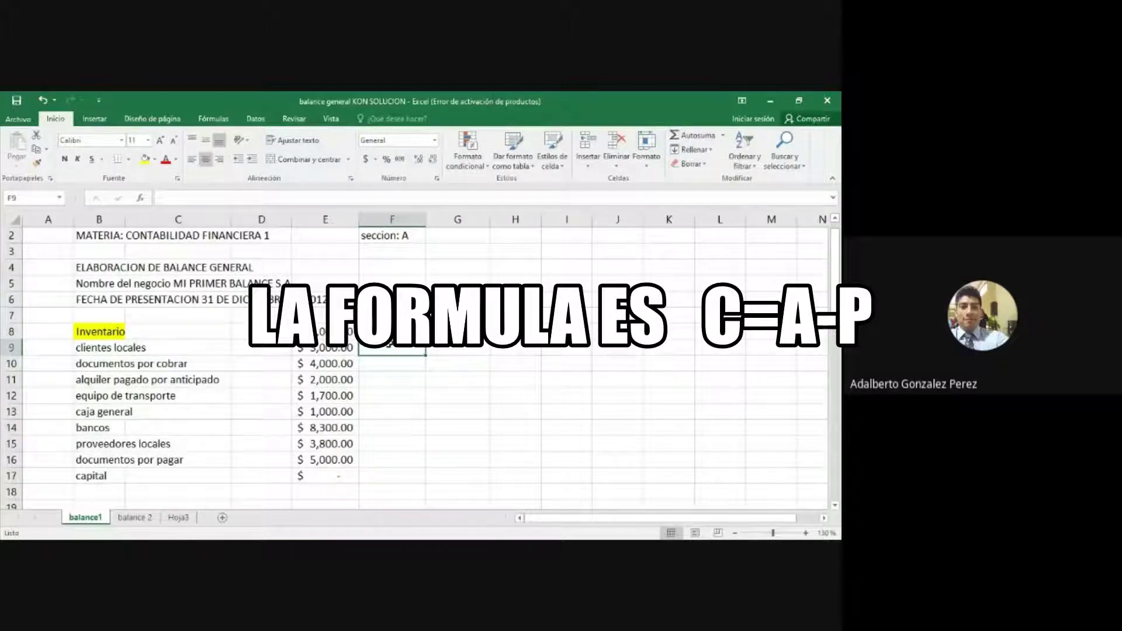
pyautogui.write('ac')
pyautogui.press('Return')
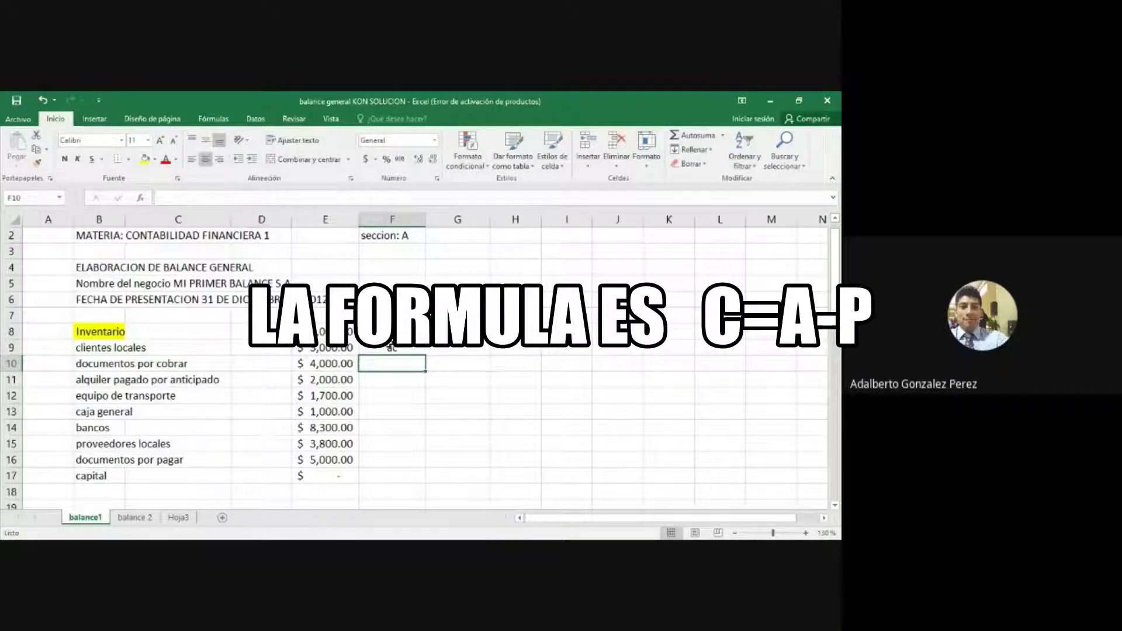
pyautogui.write('ac')
pyautogui.press('Return')
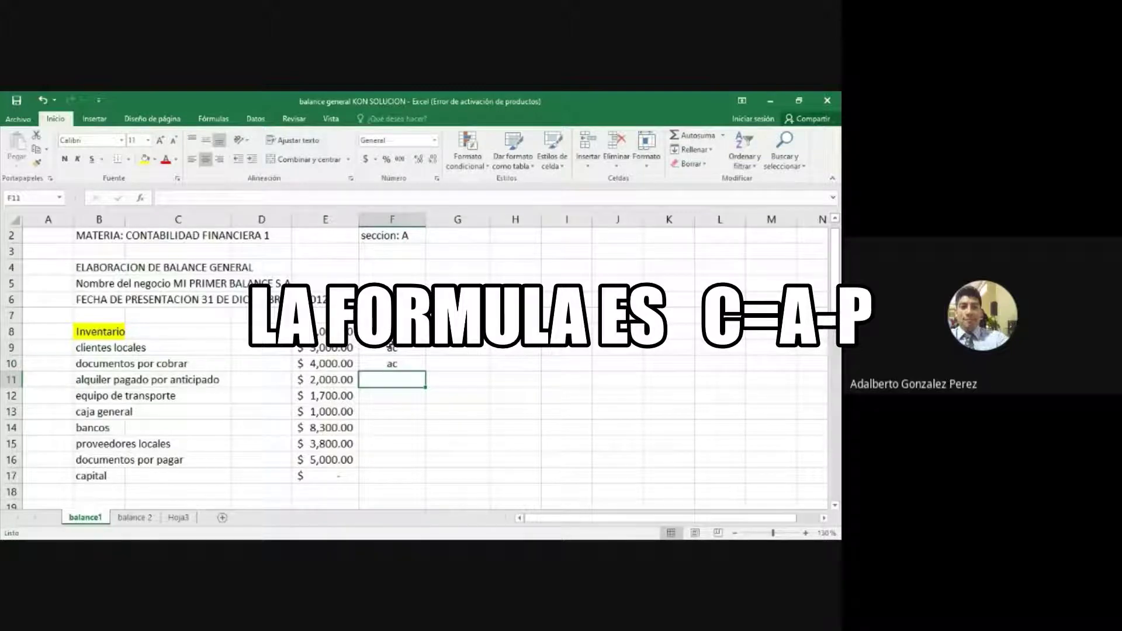
# Step: Classify alquiler pagado por anticipado and equipo de transporte as "anc" in cells F11 and F12
pyautogui.write('ac')
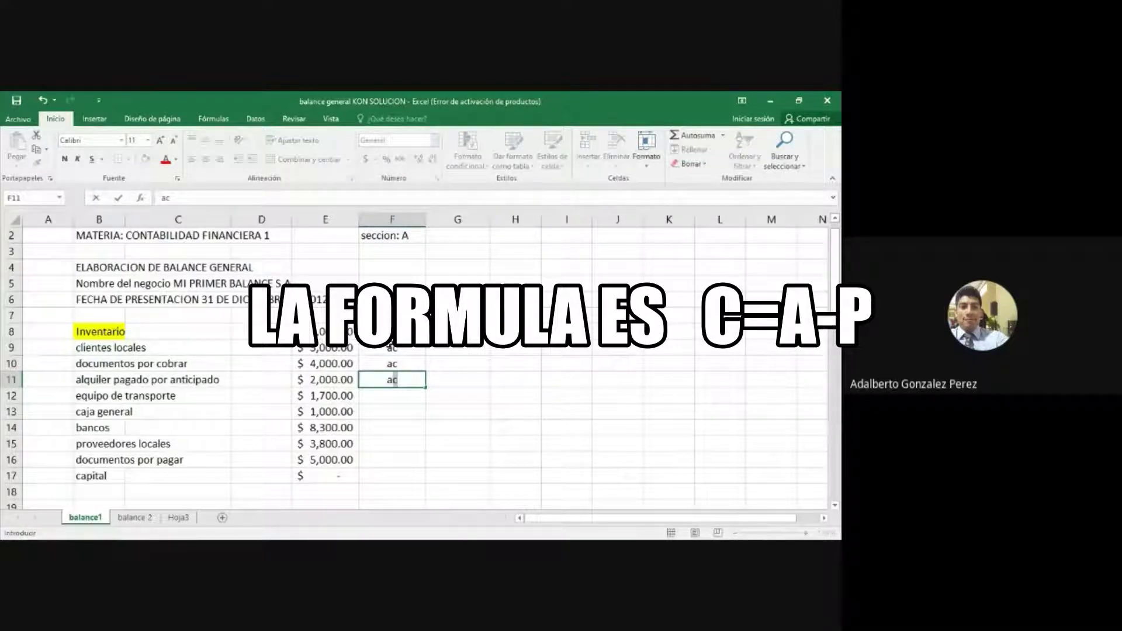
pyautogui.press('BackSpace')
pyautogui.press('BackSpace')
pyautogui.write('anc')
pyautogui.press('Return')
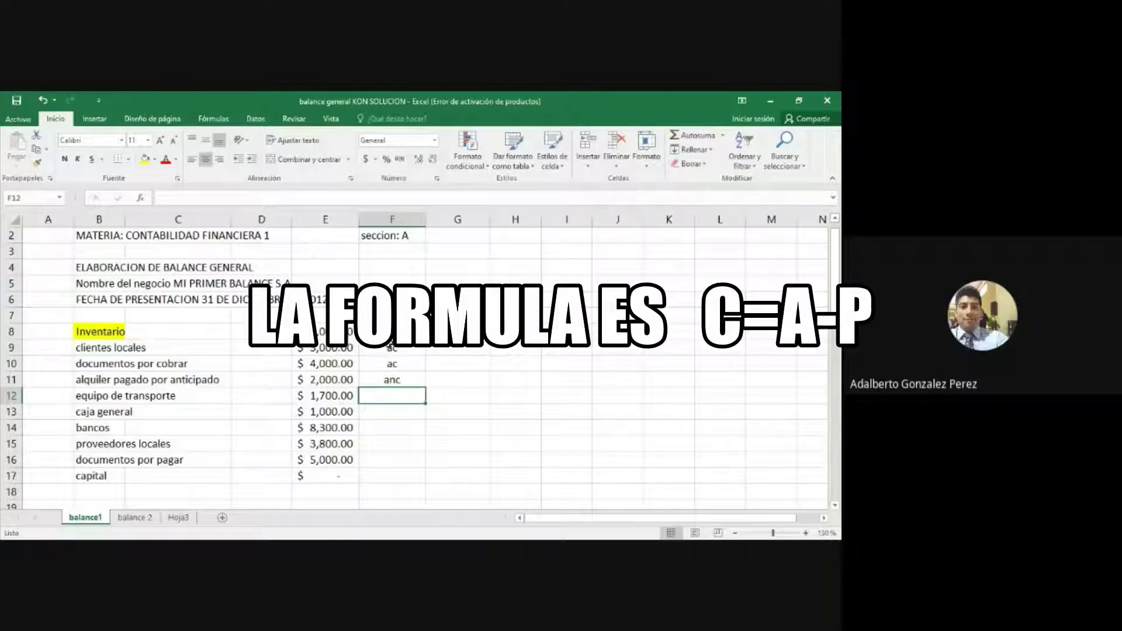
pyautogui.write('anc')
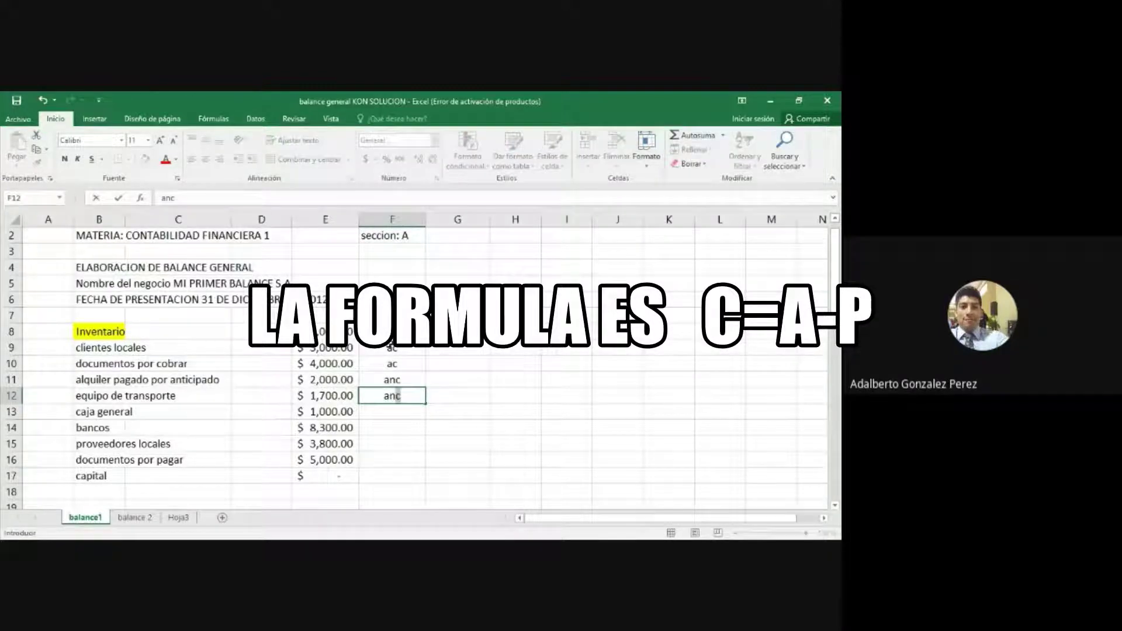
pyautogui.press('Return')
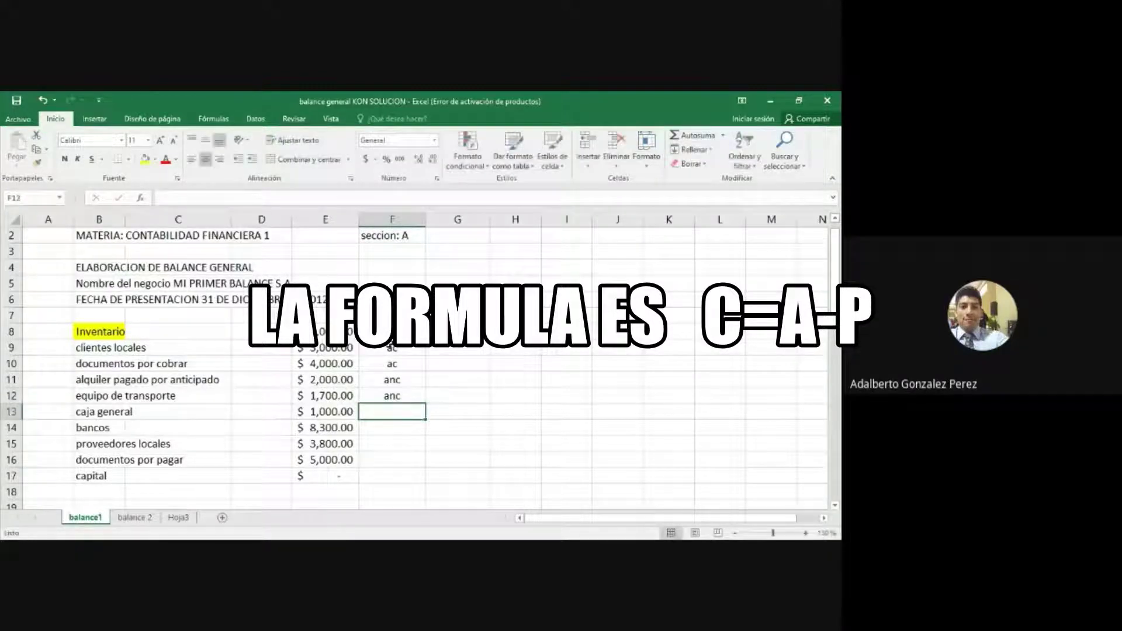
# Step: Classify caja general and bancos as "ac" in cells F13 and F14
pyautogui.write('ac')
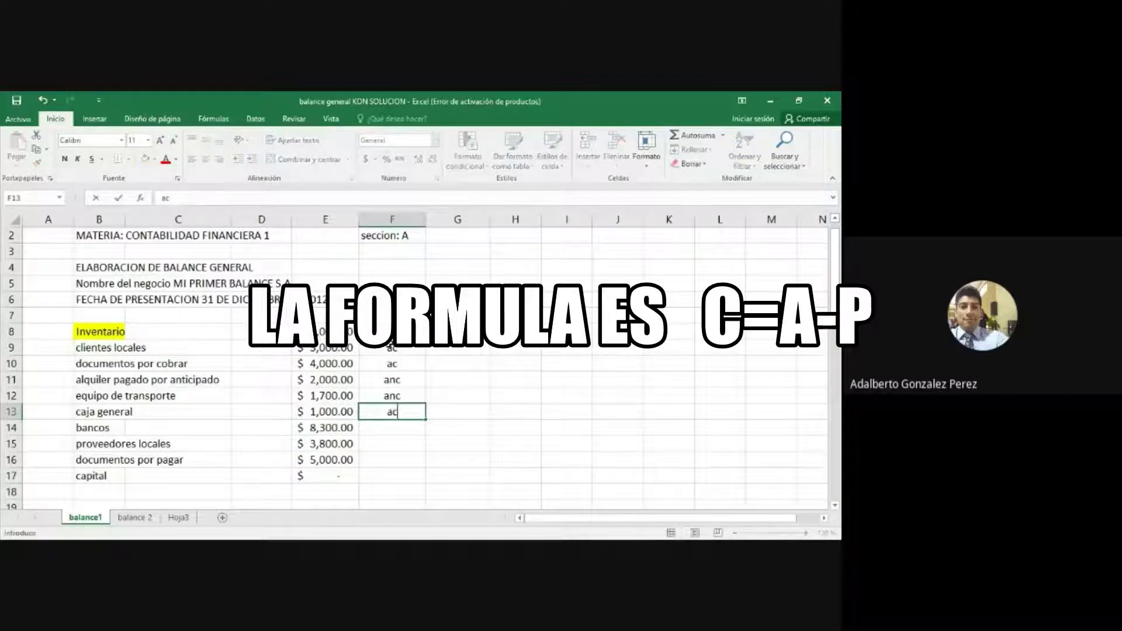
pyautogui.press('Return')
pyautogui.write('ac')
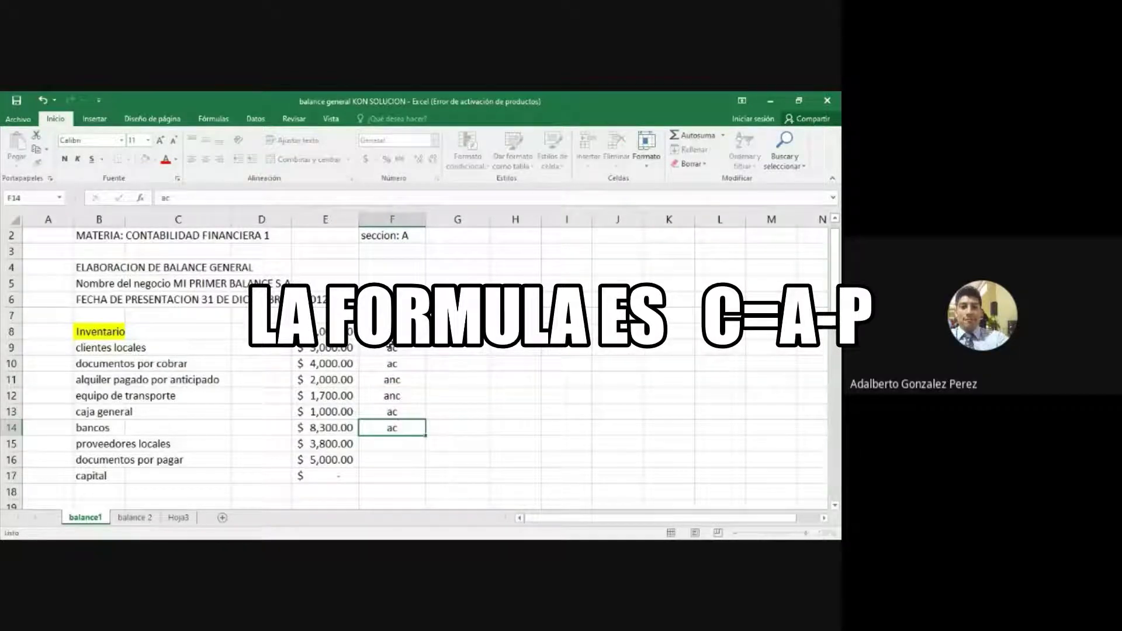
pyautogui.press('Return')
pyautogui.press('Up')
# Step: Classify proveedores locales and documentos por pagar as "pc" and capital as "p" in cells F15 to F17
pyautogui.click(391, 443)
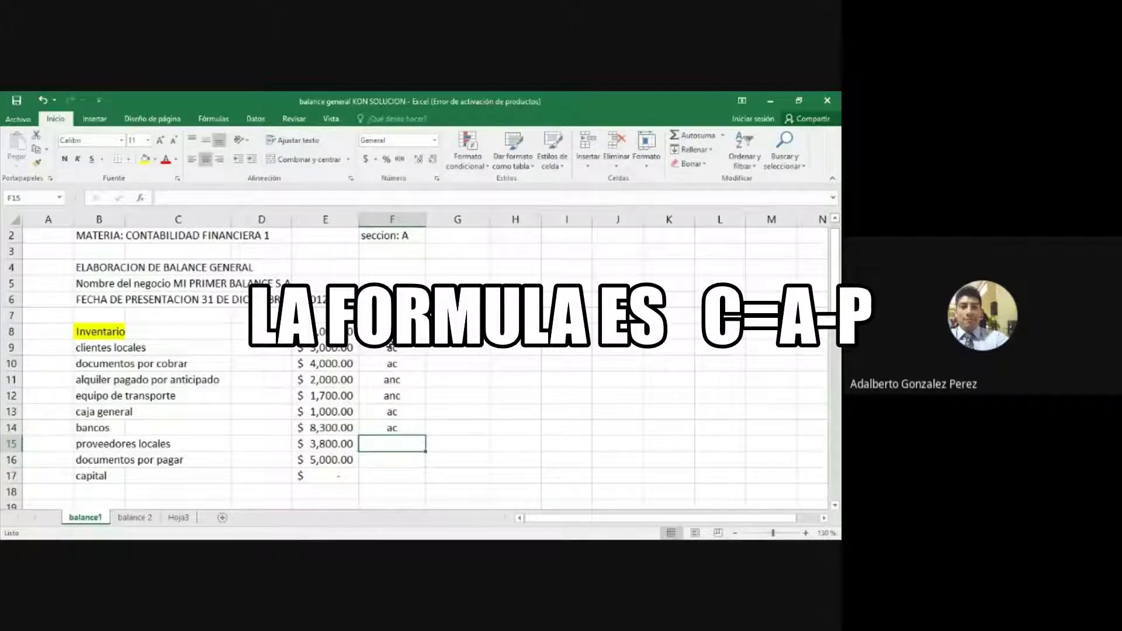
pyautogui.write('pc')
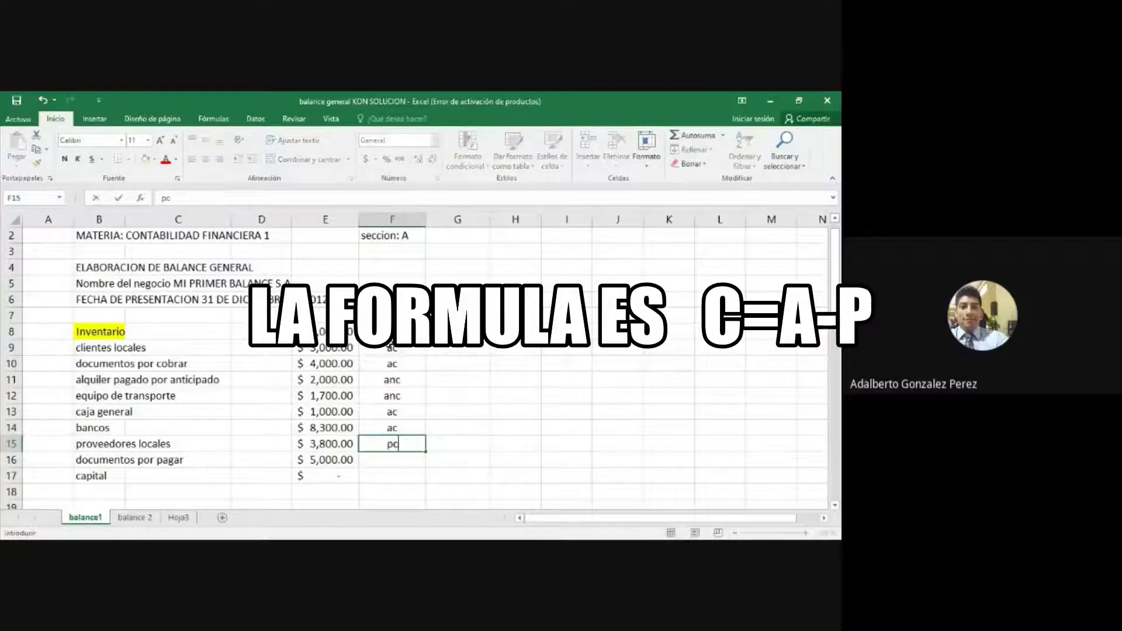
pyautogui.press('Return')
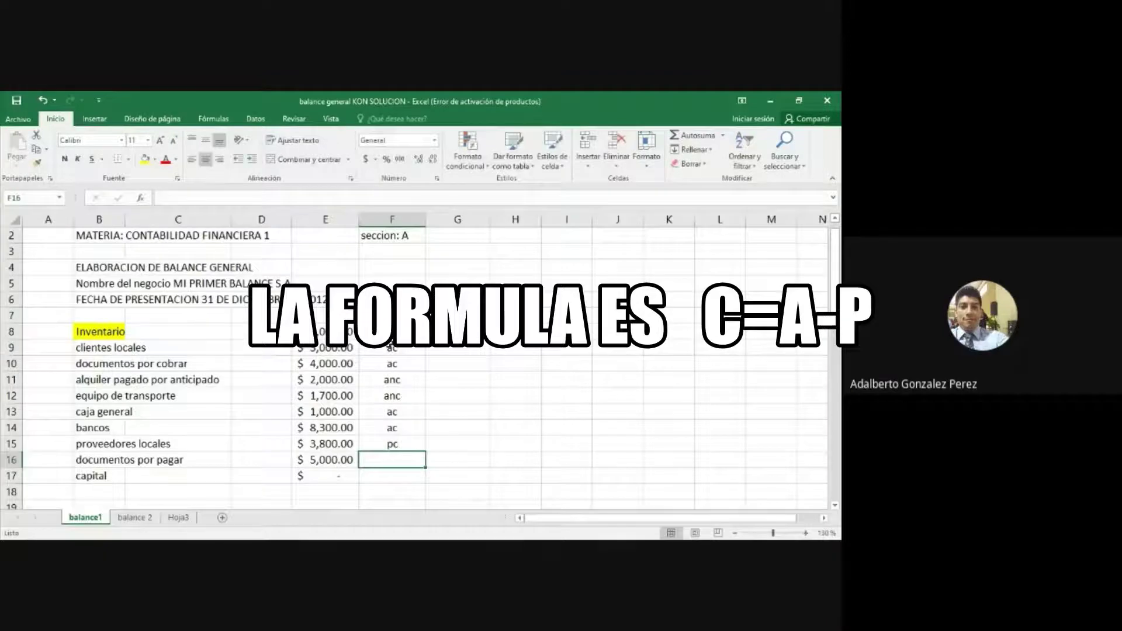
pyautogui.write('pc')
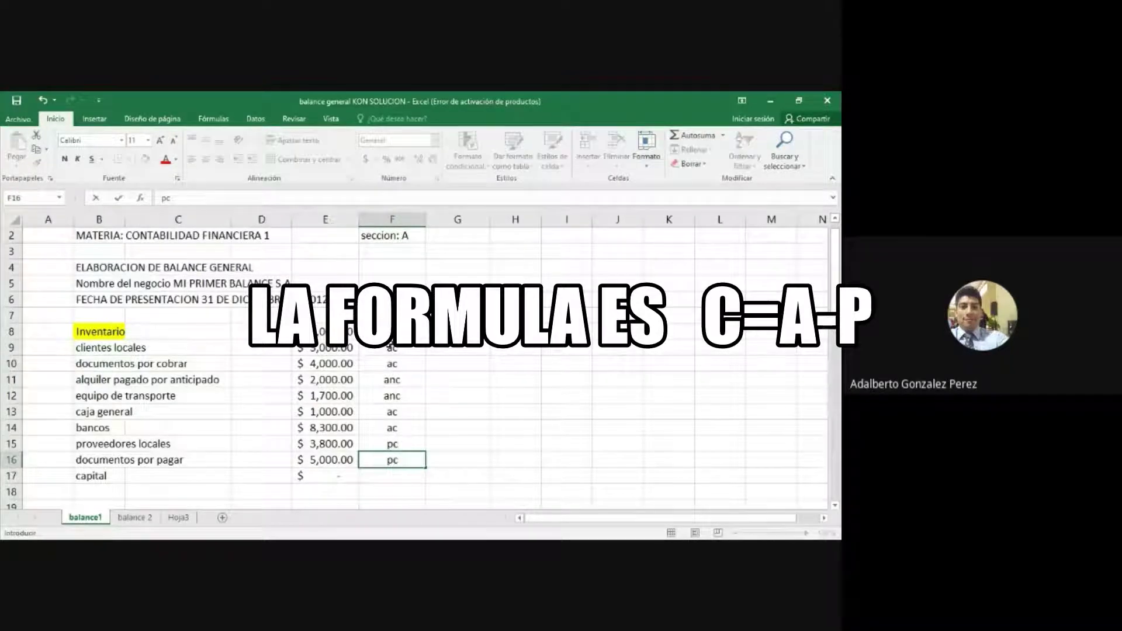
pyautogui.press('Return')
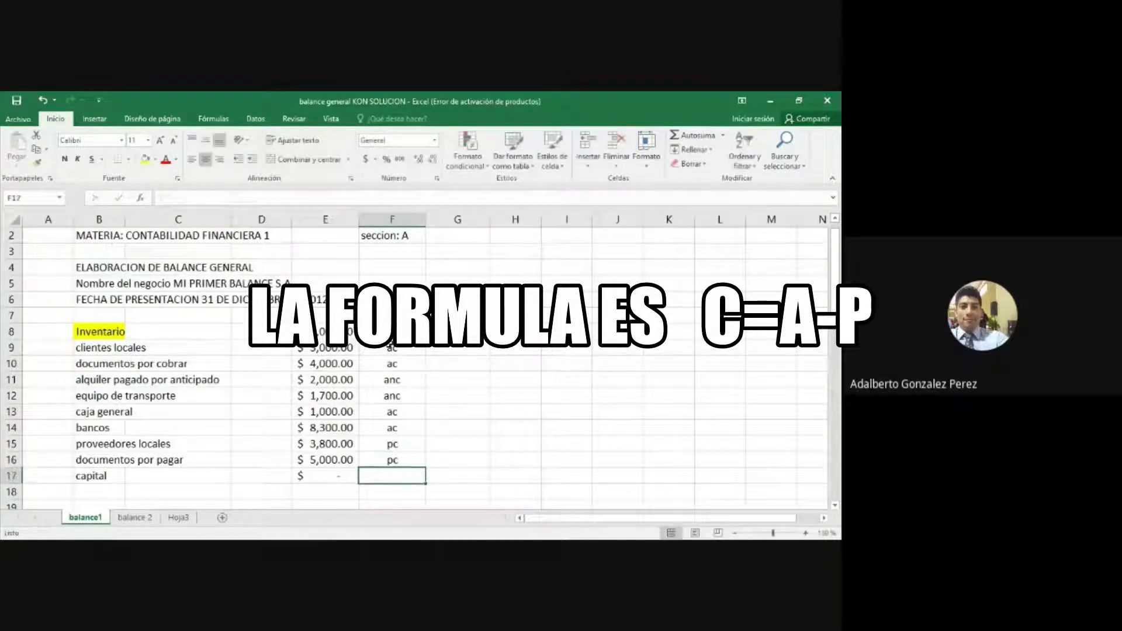
pyautogui.write('p')
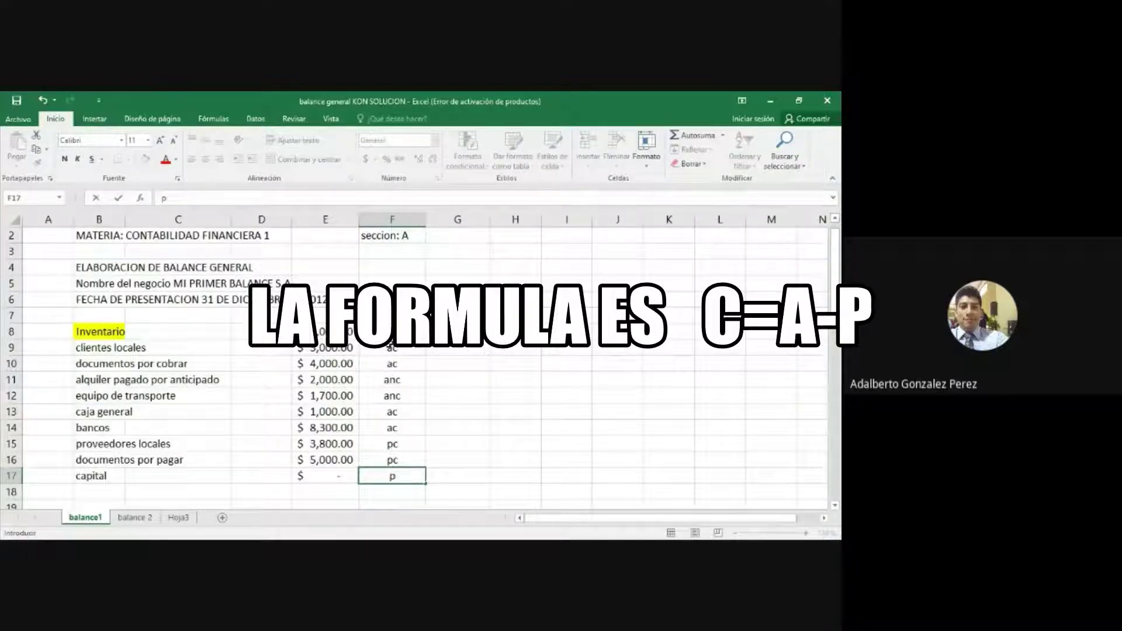
pyautogui.press('Return')
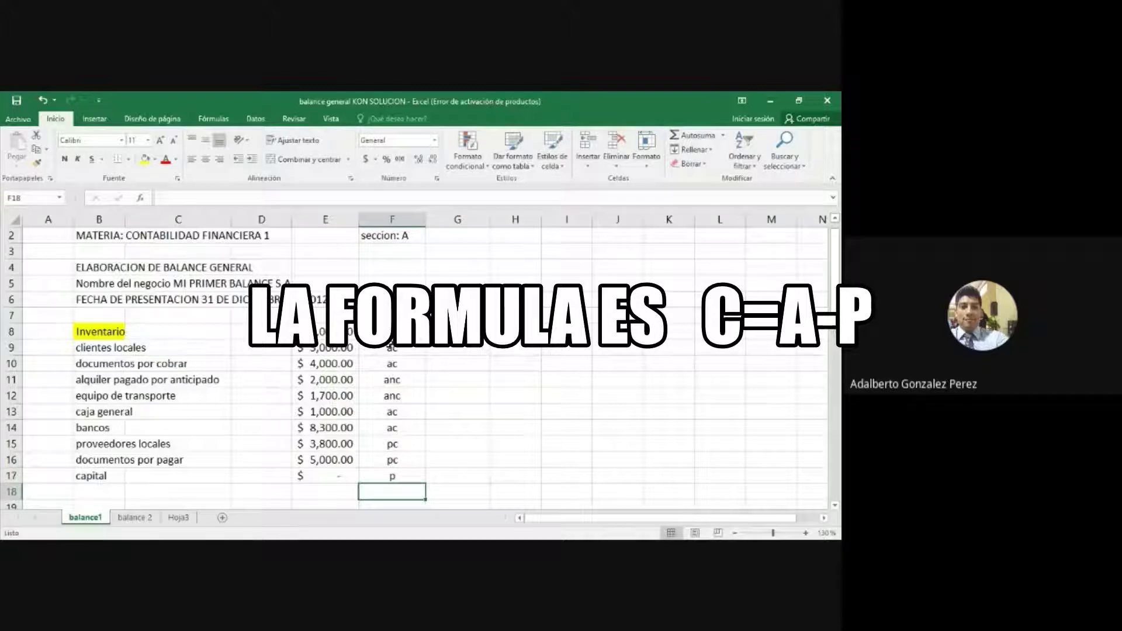
# Step: Write the capital formula note "a+p=capital" in cell H8
pyautogui.click(325, 476)
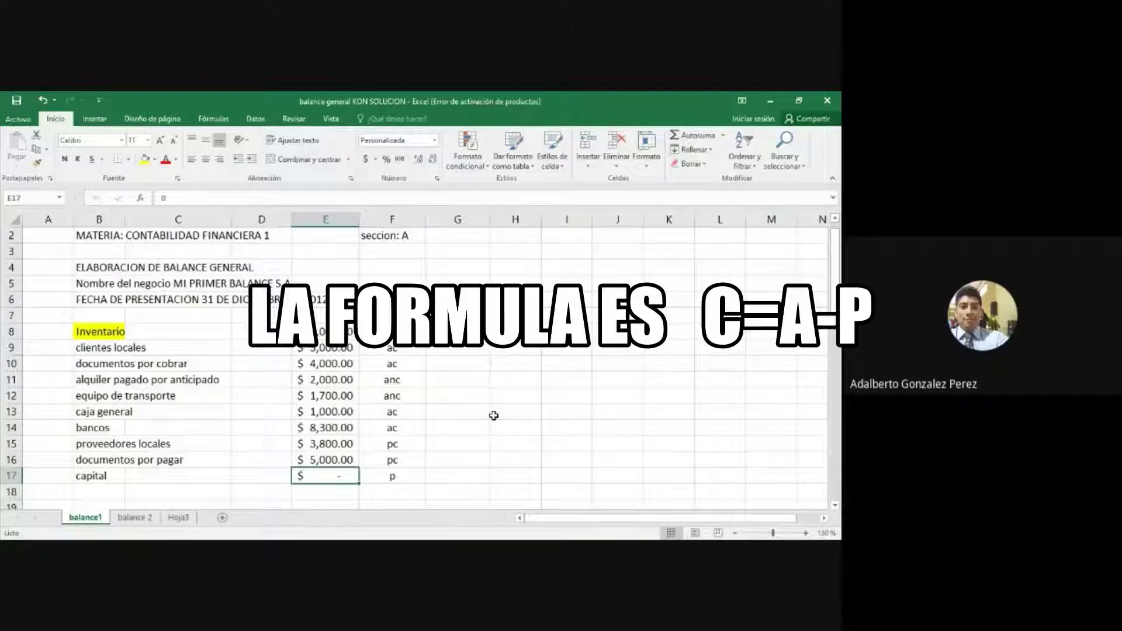
pyautogui.click(516, 331)
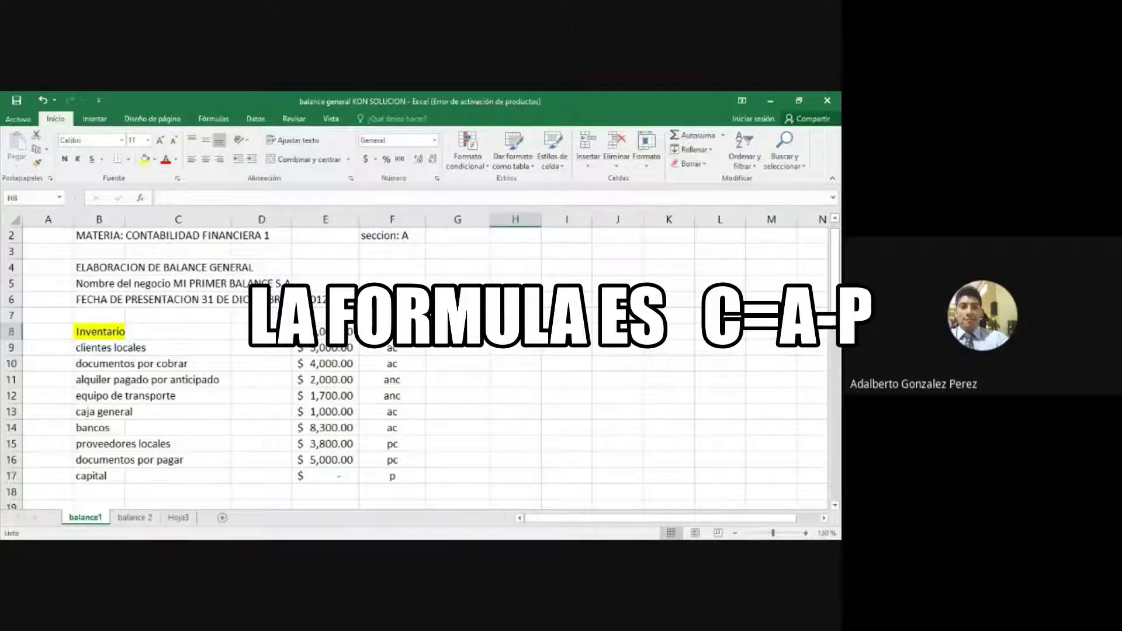
pyautogui.write('=c')
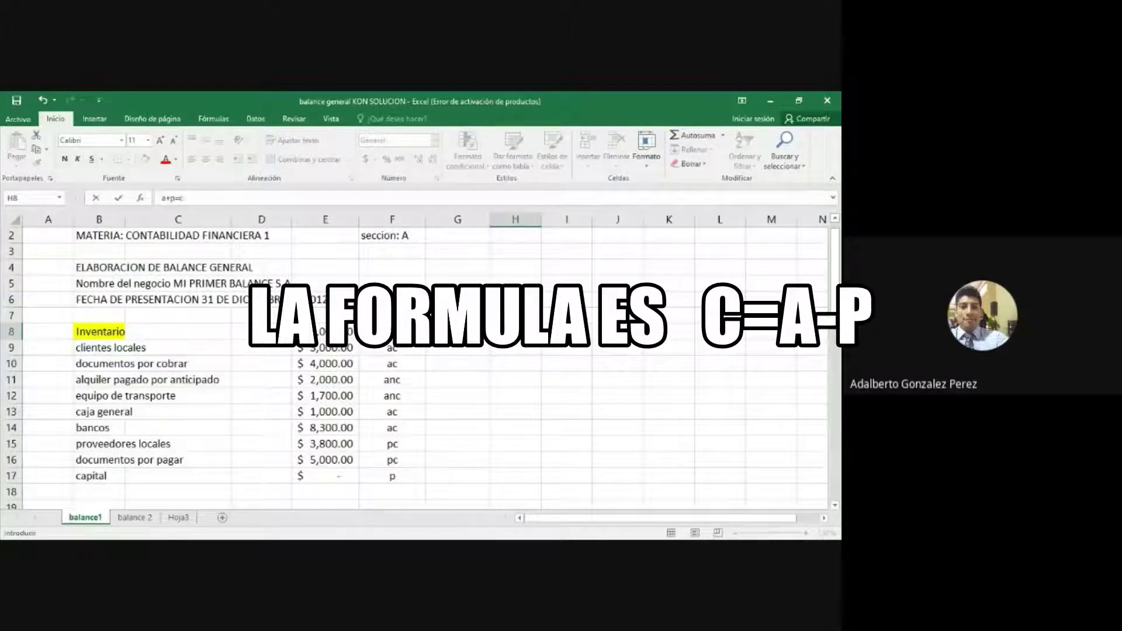
pyautogui.write('a+p=capital')
pyautogui.click(515, 363)
# Step: Fill the formula note in H8 with light green and widen column H slightly to fit its text
pyautogui.click(515, 331)
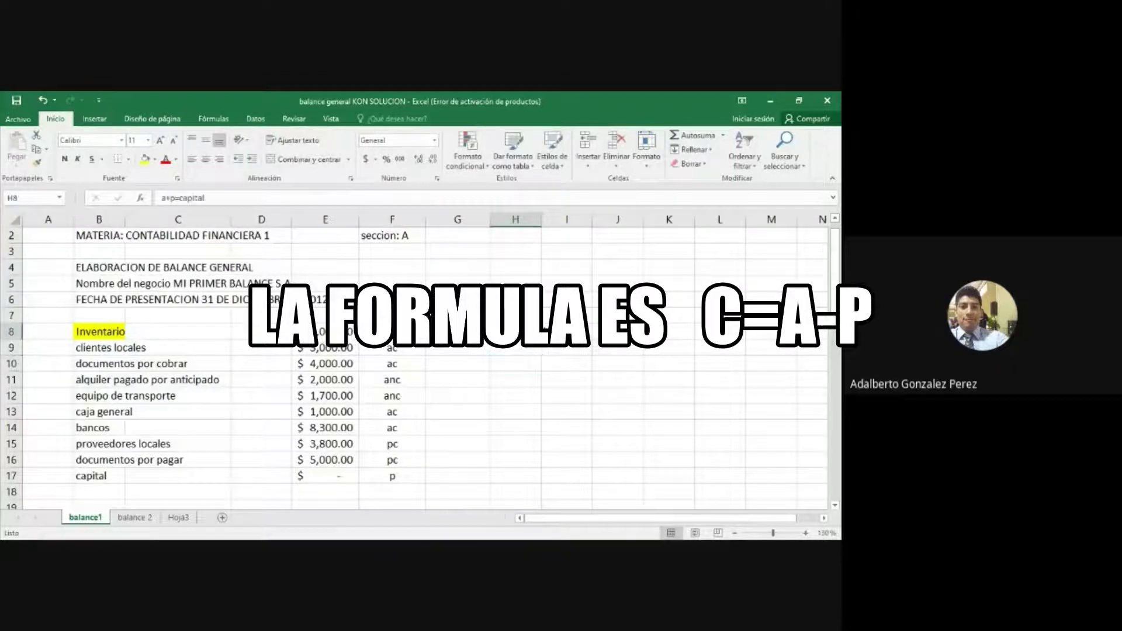
pyautogui.click(156, 168)
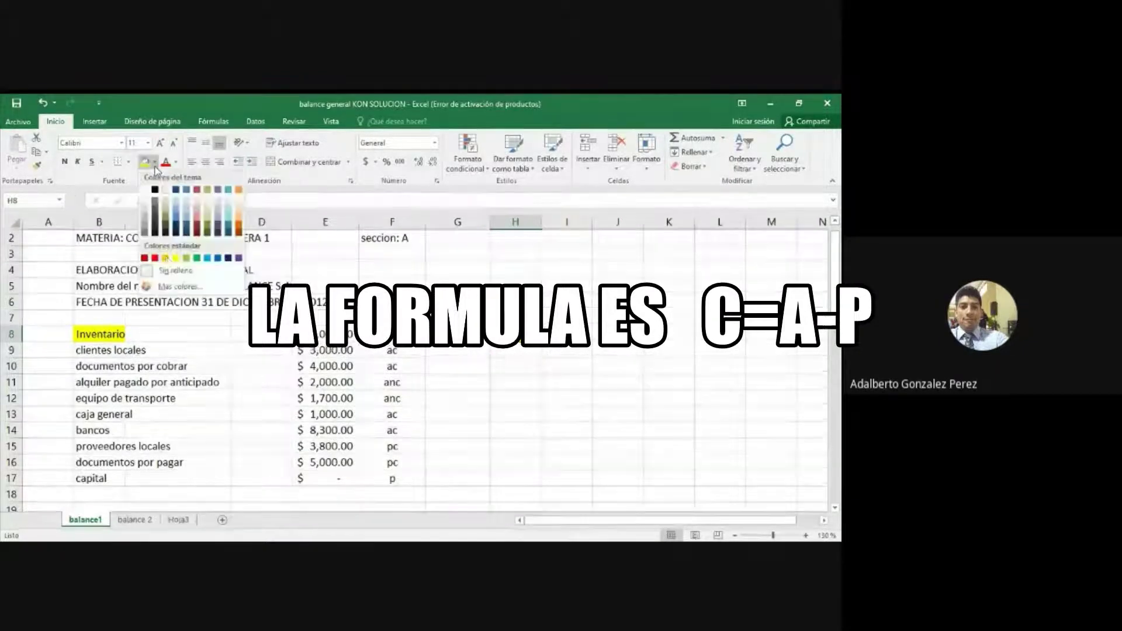
pyautogui.click(185, 255)
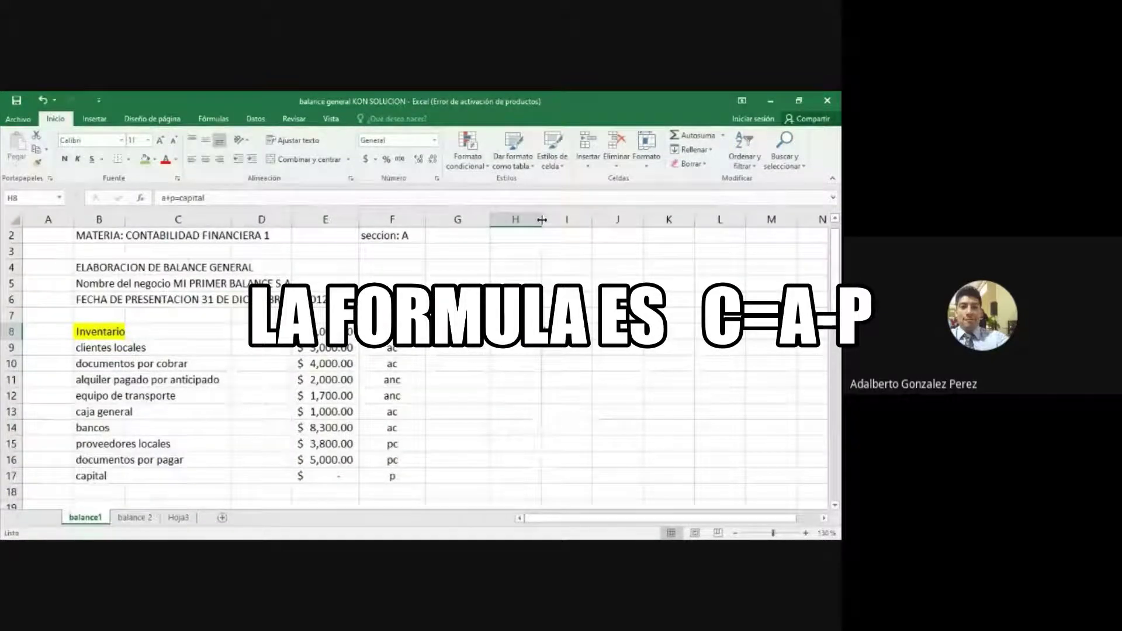
pyautogui.moveTo(542, 220); pyautogui.dragTo(547, 219)
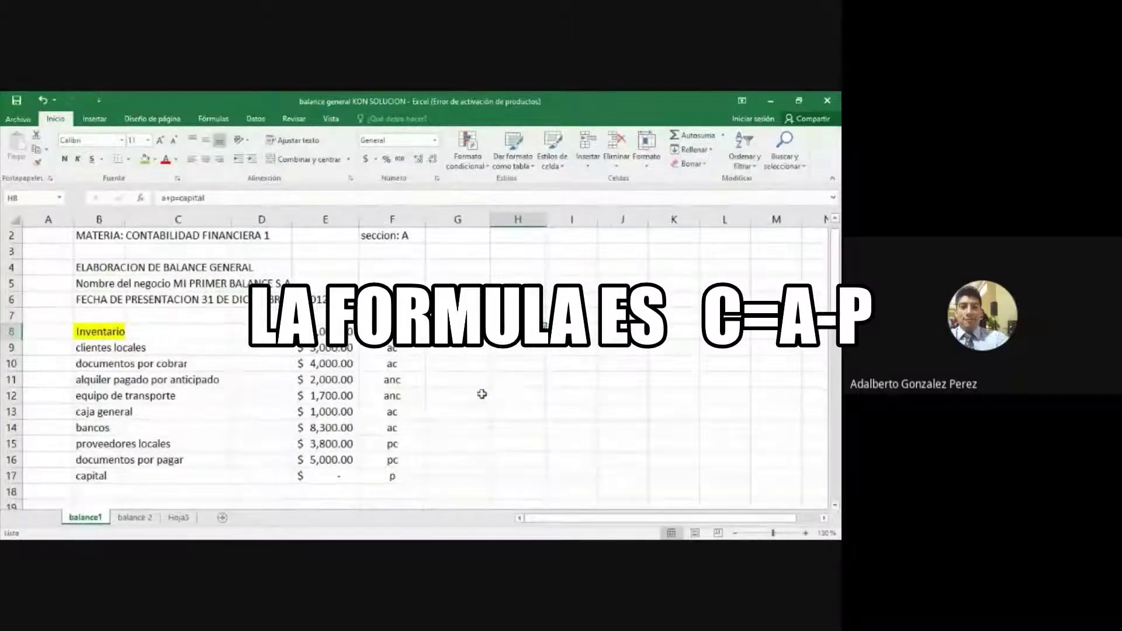
# Step: Fill the capital amount in cell E17 with the same light green as the formula note
pyautogui.click(335, 478)
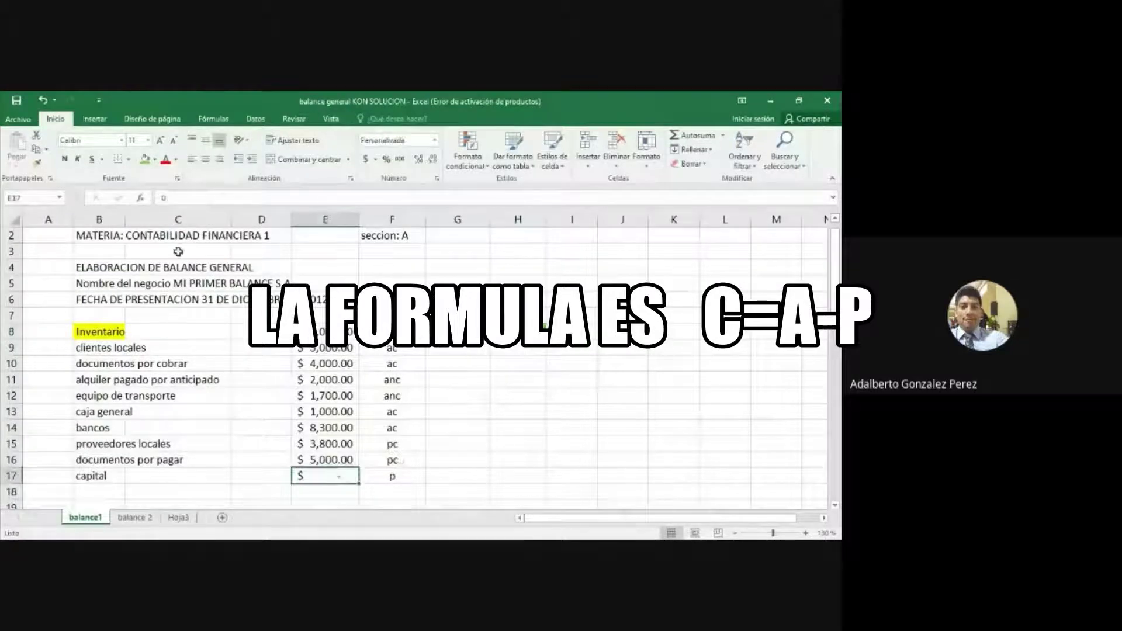
pyautogui.click(145, 159)
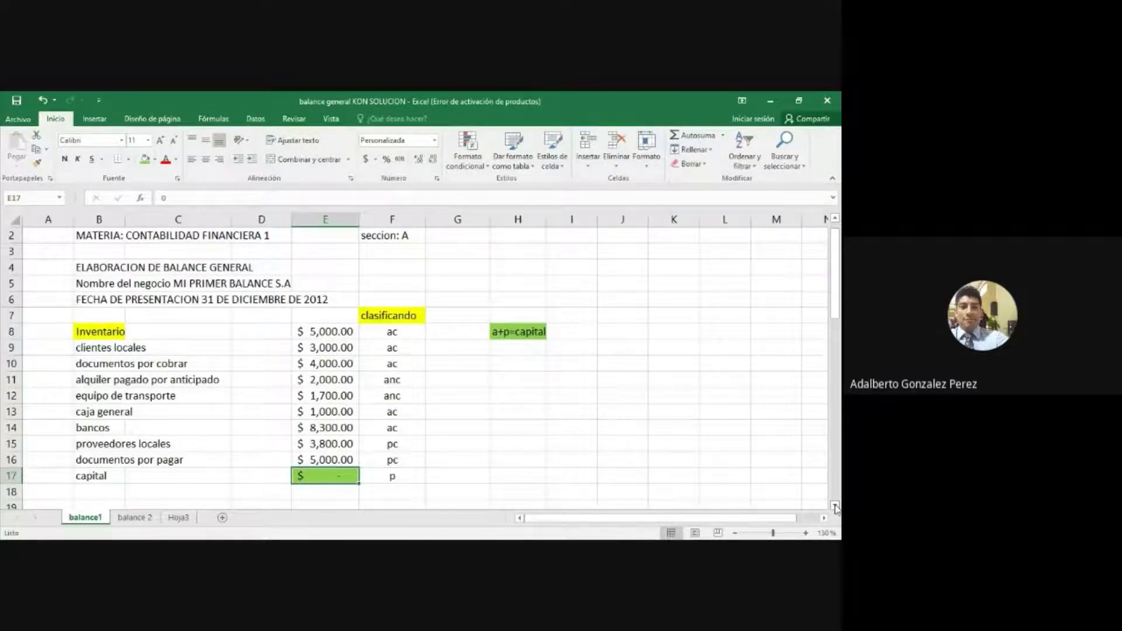
# Step: Widen column G slightly so the ACTIVO CORRIENTE total in the balance general fits its cell
pyautogui.scroll(-4, 835, 508)
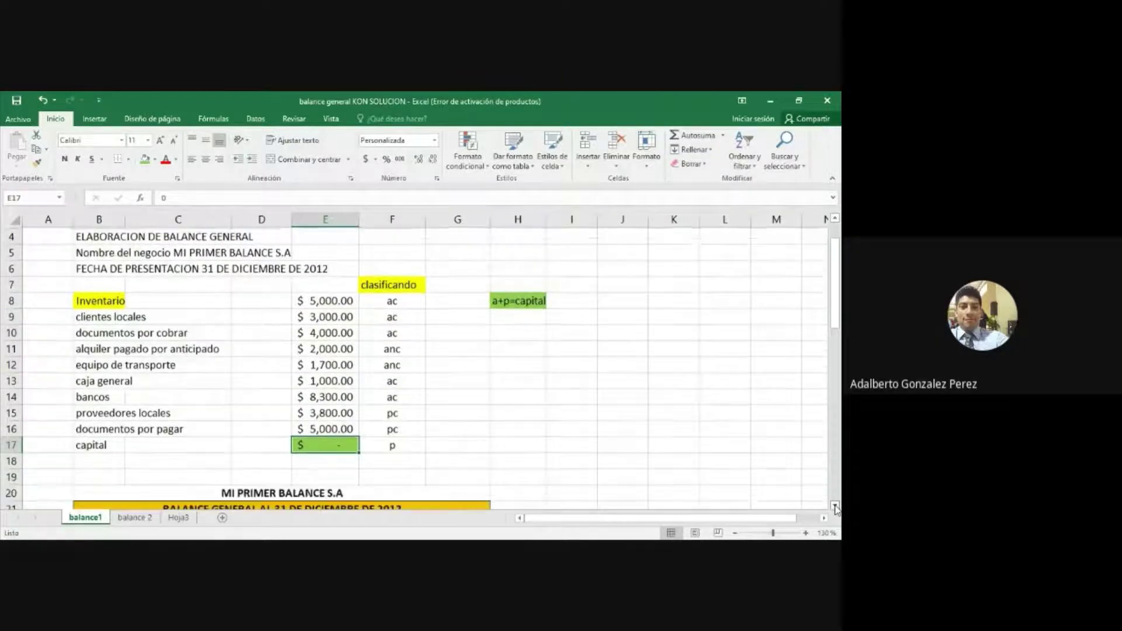
pyautogui.scroll(-1, 836, 509)
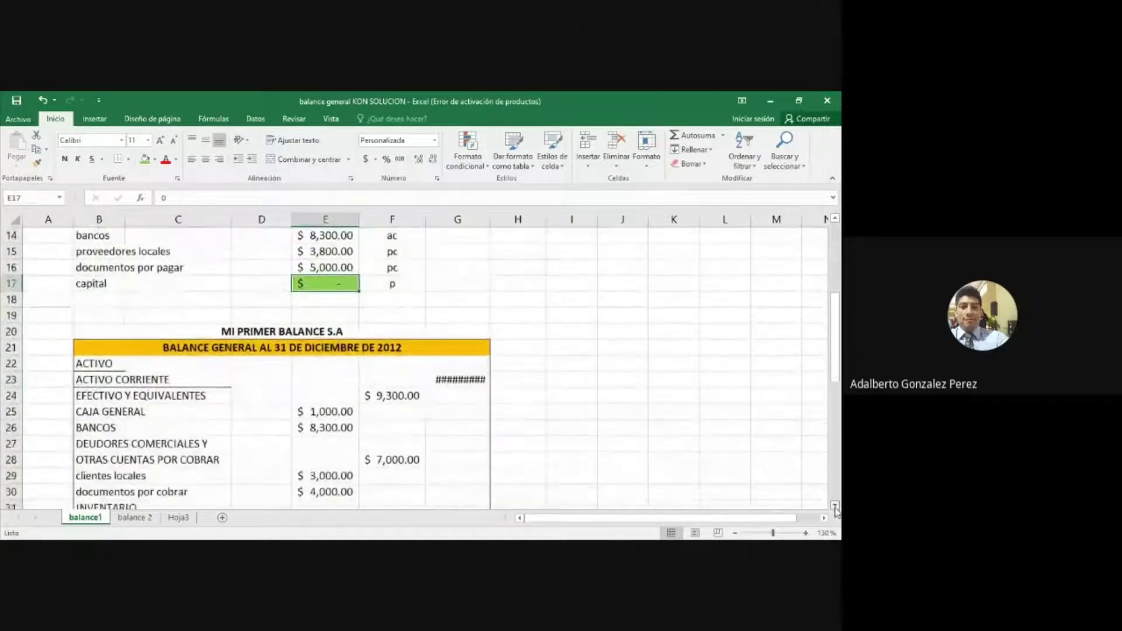
pyautogui.scroll(-1, 836, 510)
pyautogui.scroll(-1, 836, 508)
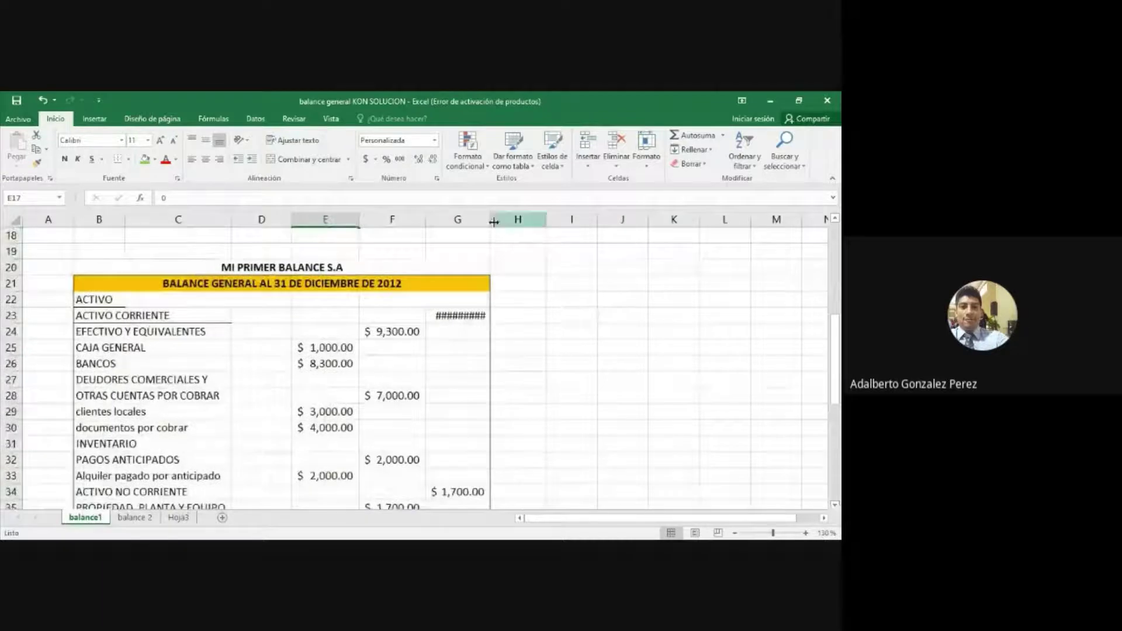
pyautogui.moveTo(490, 220); pyautogui.dragTo(496, 220)
# Step: Fill the ACTIVO heading in cell B22 of the balance general with light green
pyautogui.click(273, 269)
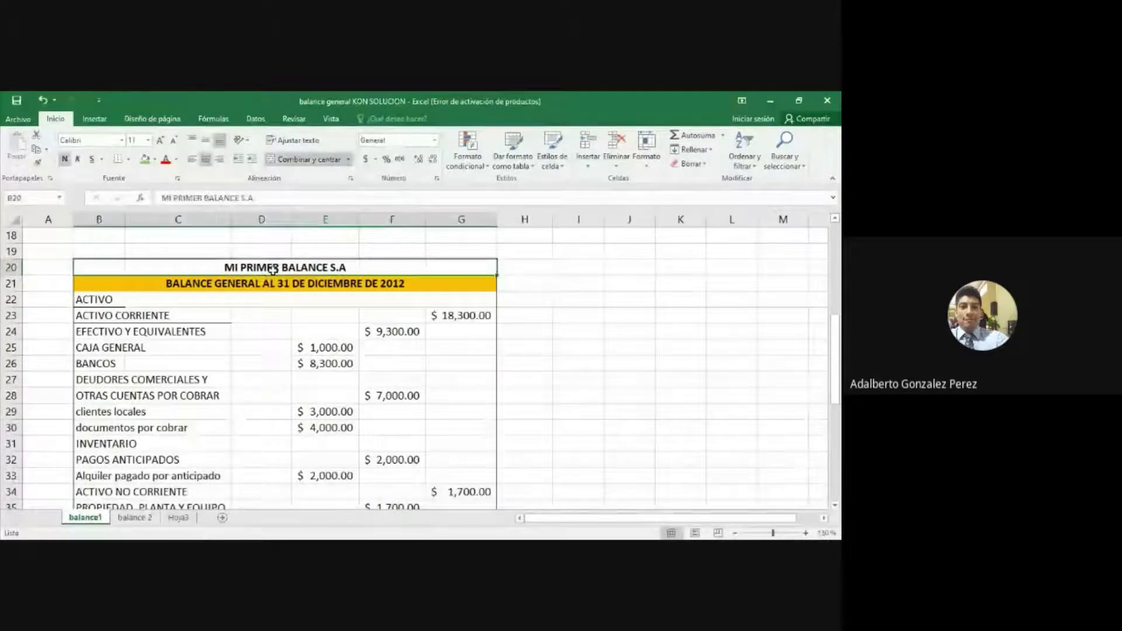
pyautogui.press('Down')
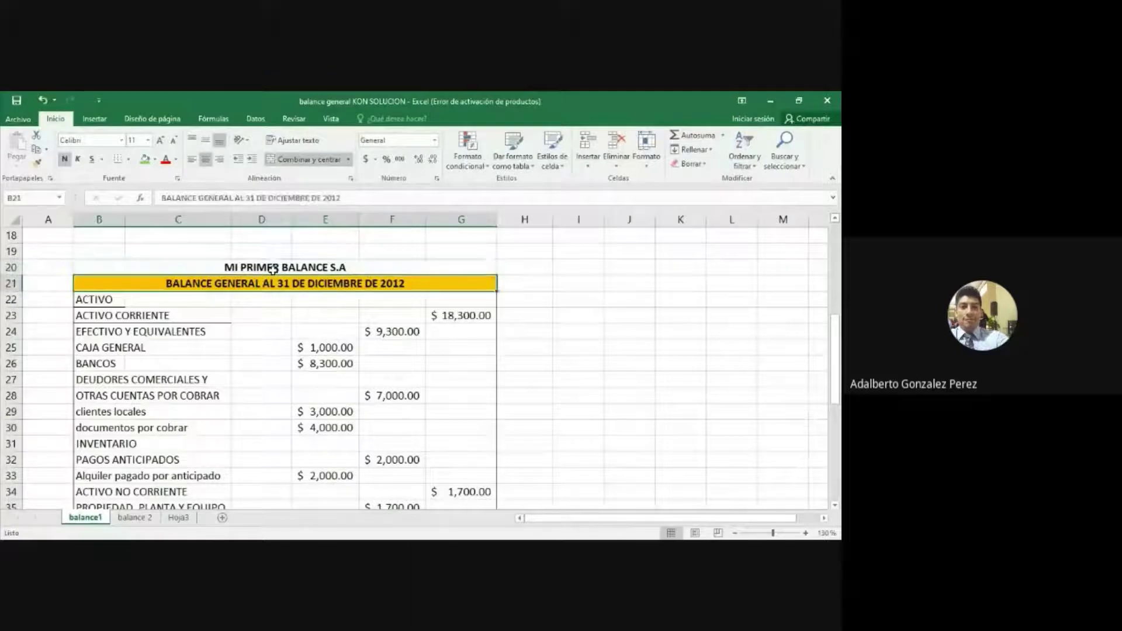
pyautogui.press('Down')
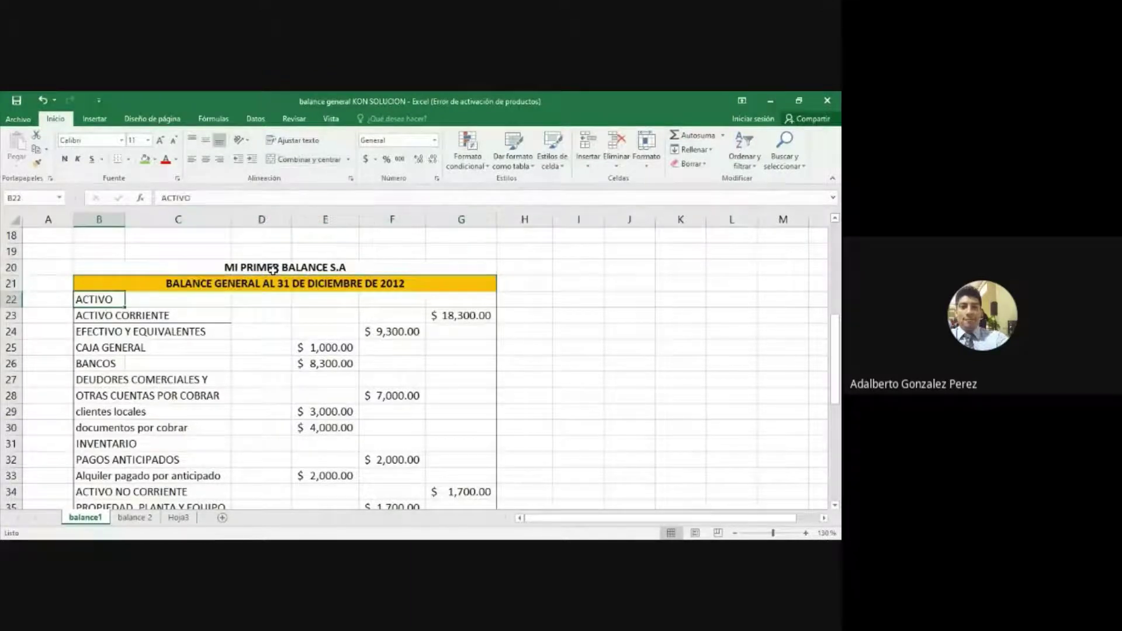
pyautogui.click(145, 159)
# Step: Fill the PASIVO heading in cell B39 with the same light green as the ACTIVO heading
pyautogui.press('Down')
pyautogui.press('Down')
pyautogui.press('Down')
pyautogui.press('Down')
pyautogui.press('Down')
pyautogui.press('Down')
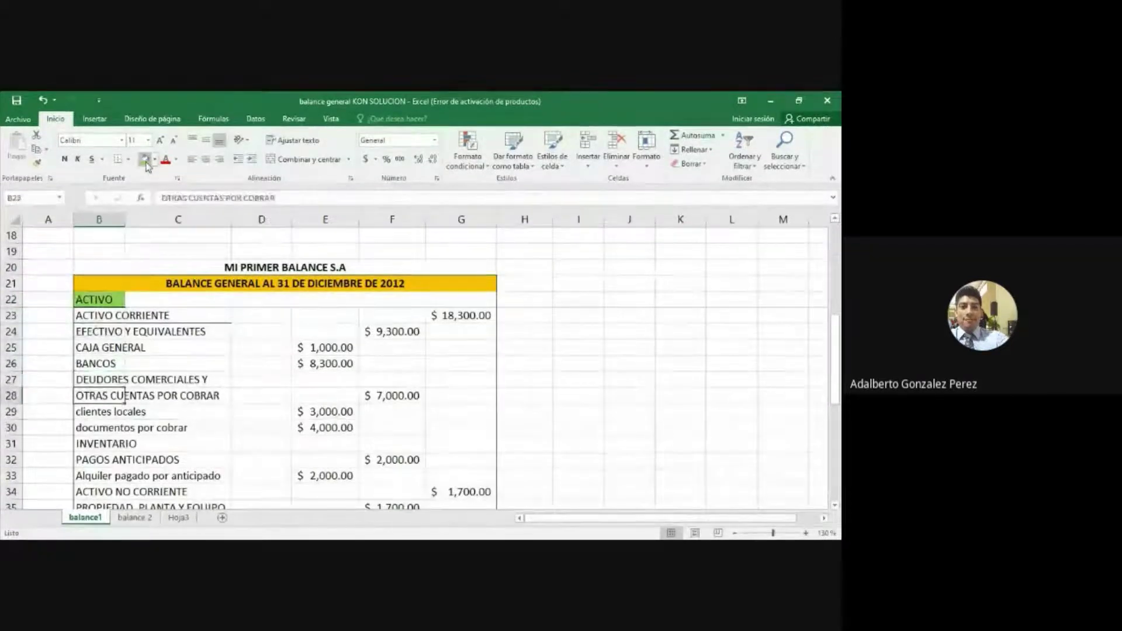
pyautogui.press('Down')
pyautogui.press('Down')
pyautogui.press('Down')
pyautogui.press('Down')
pyautogui.press('Down')
pyautogui.press('Down')
pyautogui.press('Down')
pyautogui.press('Down')
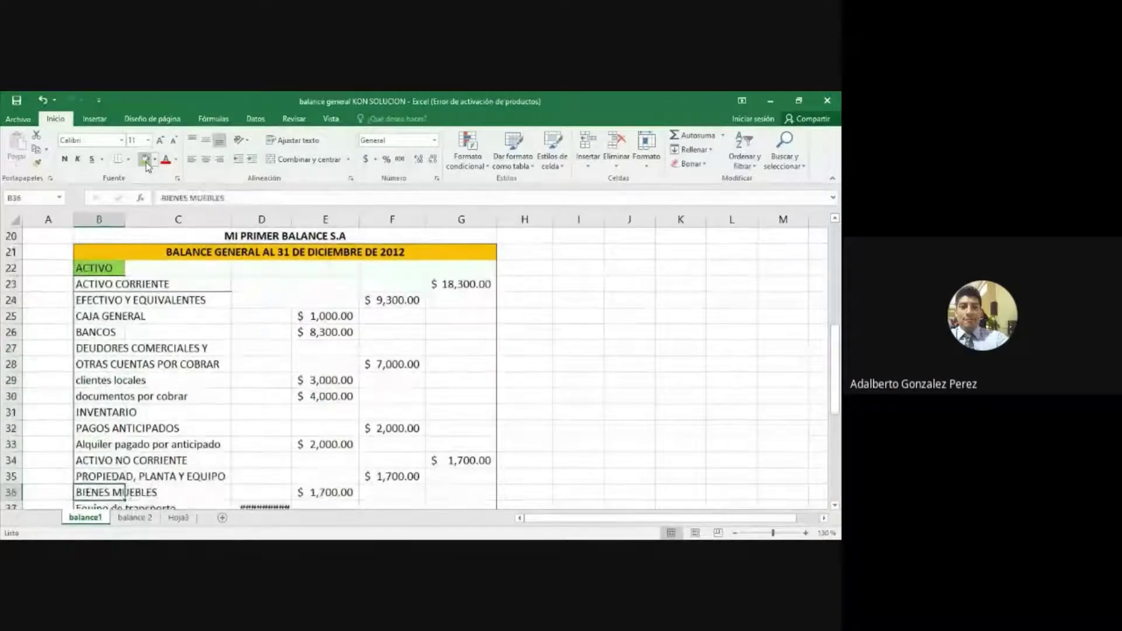
pyautogui.press('Down')
pyautogui.press('Down')
pyautogui.press('Down')
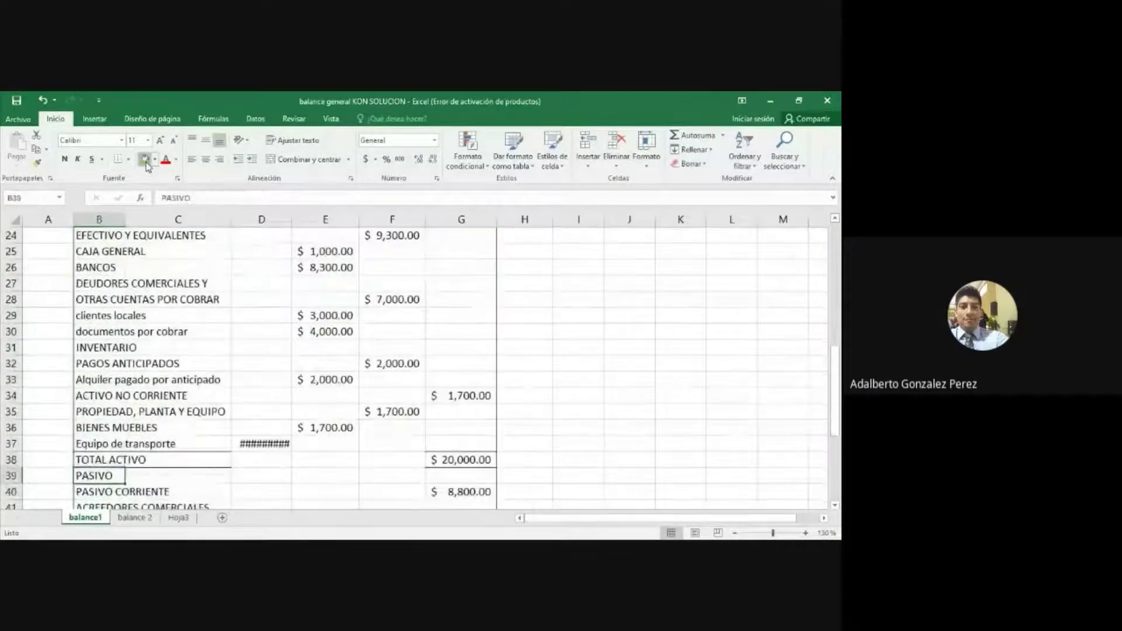
pyautogui.click(146, 161)
# Step: Widen column D slightly so the Equipo de transporte amount in row 37 fits its cell
pyautogui.press('Up')
pyautogui.press('Up')
pyautogui.press('Up')
pyautogui.press('Up')
pyautogui.press('Up')
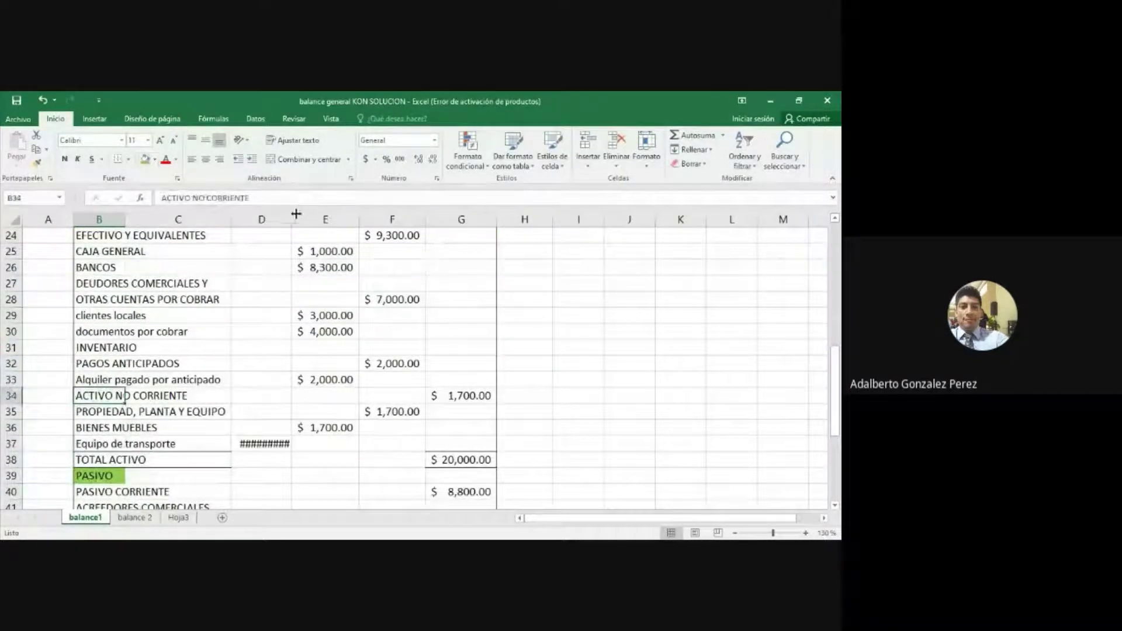
pyautogui.moveTo(291, 219); pyautogui.dragTo(298, 220)
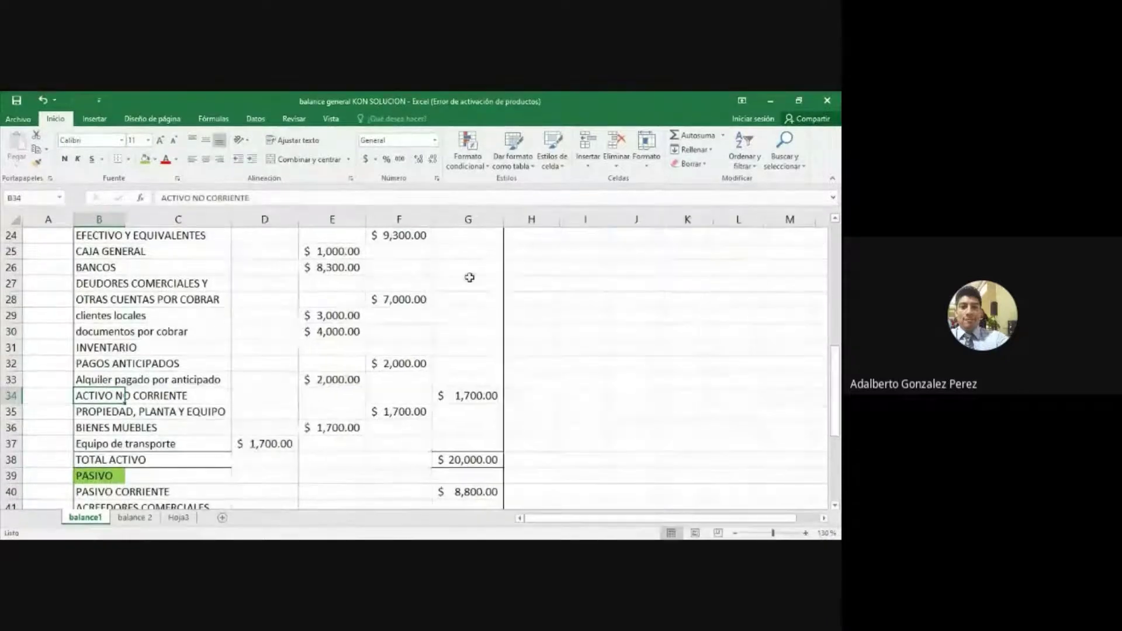
# Step: Review the asset accounts of the balance general, from ACTIVO CORRIENTE through Equipo de transporte
pyautogui.press('Up')
pyautogui.press('Up')
pyautogui.press('Up')
pyautogui.press('Up')
pyautogui.press('Up')
pyautogui.press('Up')
pyautogui.press('Up')
pyautogui.press('Up')
pyautogui.press('Up')
pyautogui.press('Up')
pyautogui.press('Up')
pyautogui.press('Up')
pyautogui.press('Up')
pyautogui.press('Up')
pyautogui.press('Up')
pyautogui.press('Up')
pyautogui.press('Up')
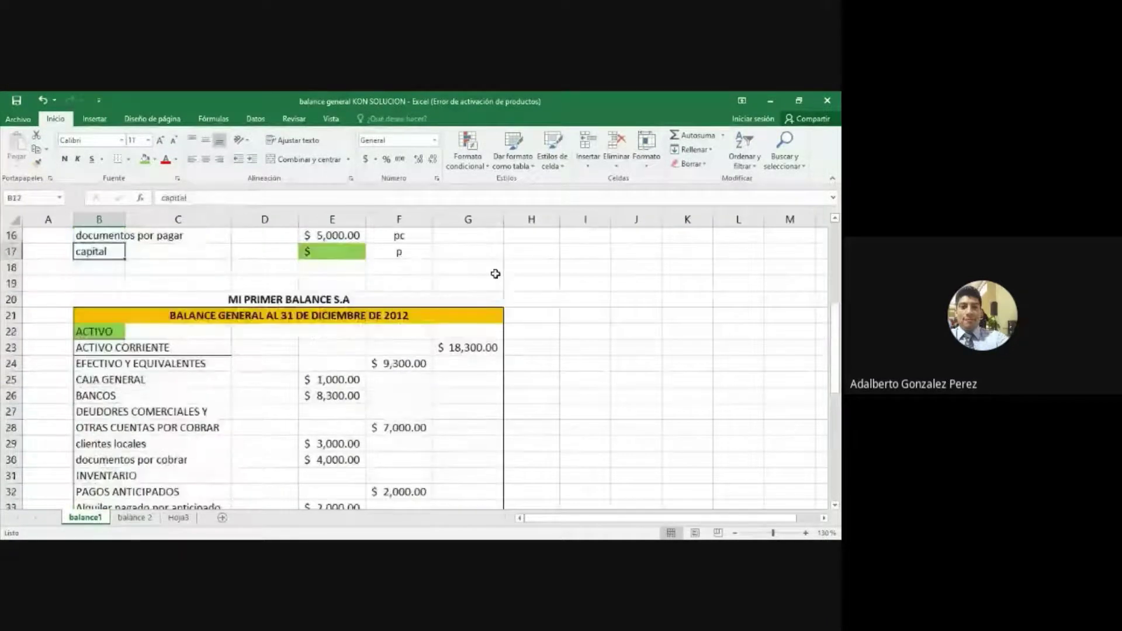
pyautogui.press('Down')
pyautogui.press('Down')
pyautogui.press('Down')
pyautogui.press('Down')
pyautogui.press('Down')
pyautogui.press('Down')
pyautogui.press('Down')
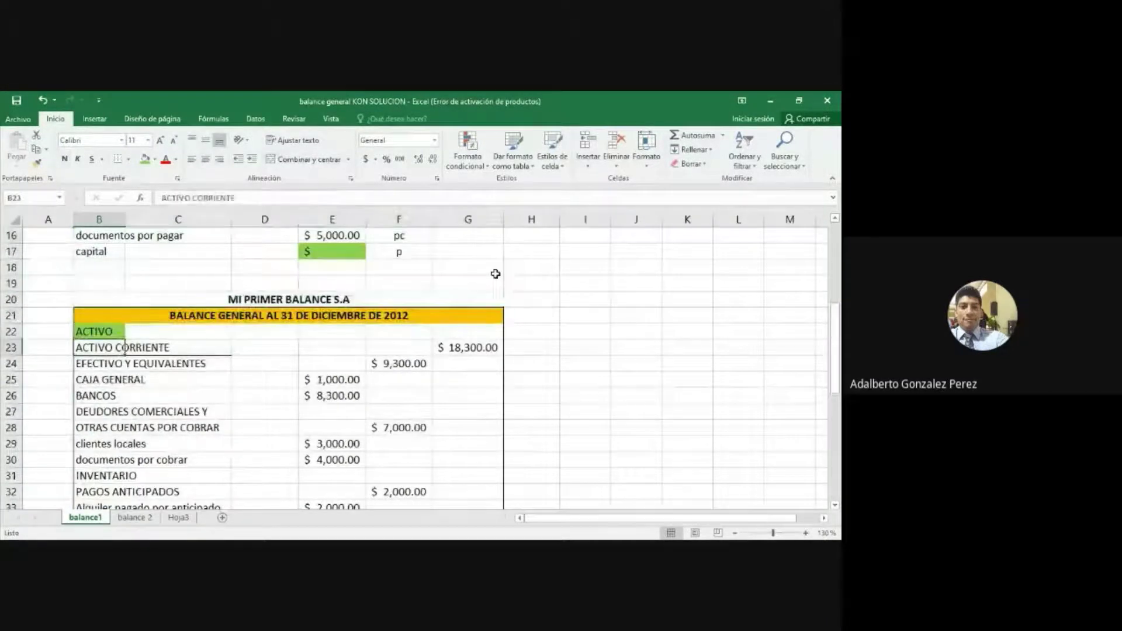
pyautogui.press('Down')
pyautogui.press('Down')
pyautogui.press('Down')
pyautogui.press('Down')
pyautogui.press('Down')
pyautogui.press('Down')
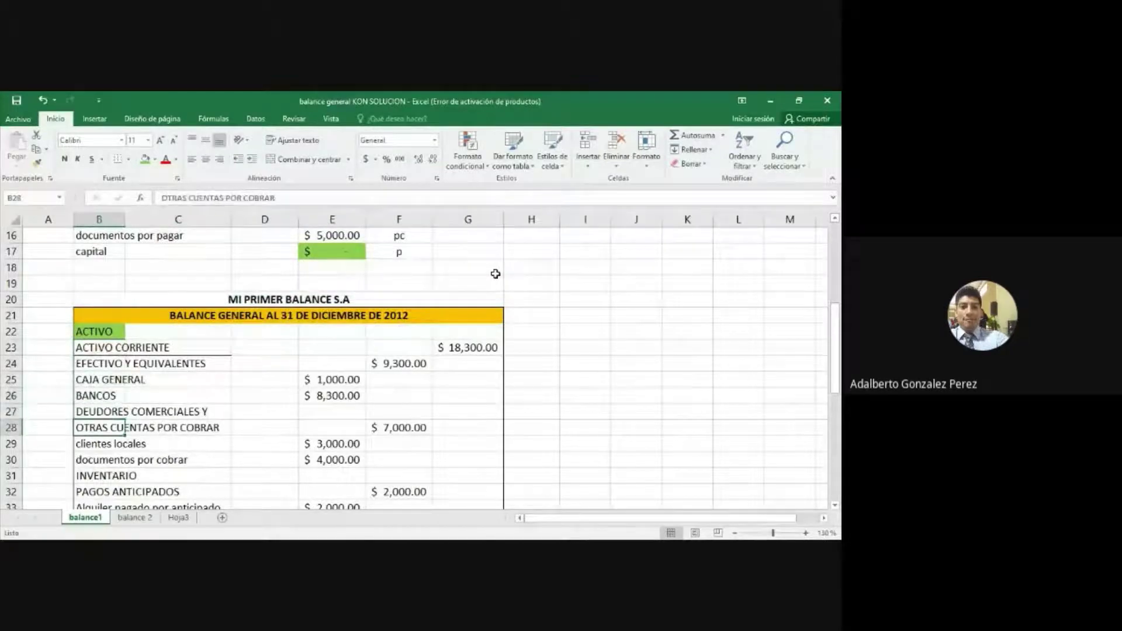
pyautogui.press('Down')
pyautogui.press('Down')
pyautogui.press('Down')
pyautogui.press('Down')
pyautogui.press('Down')
pyautogui.press('Down')
pyautogui.press('Down')
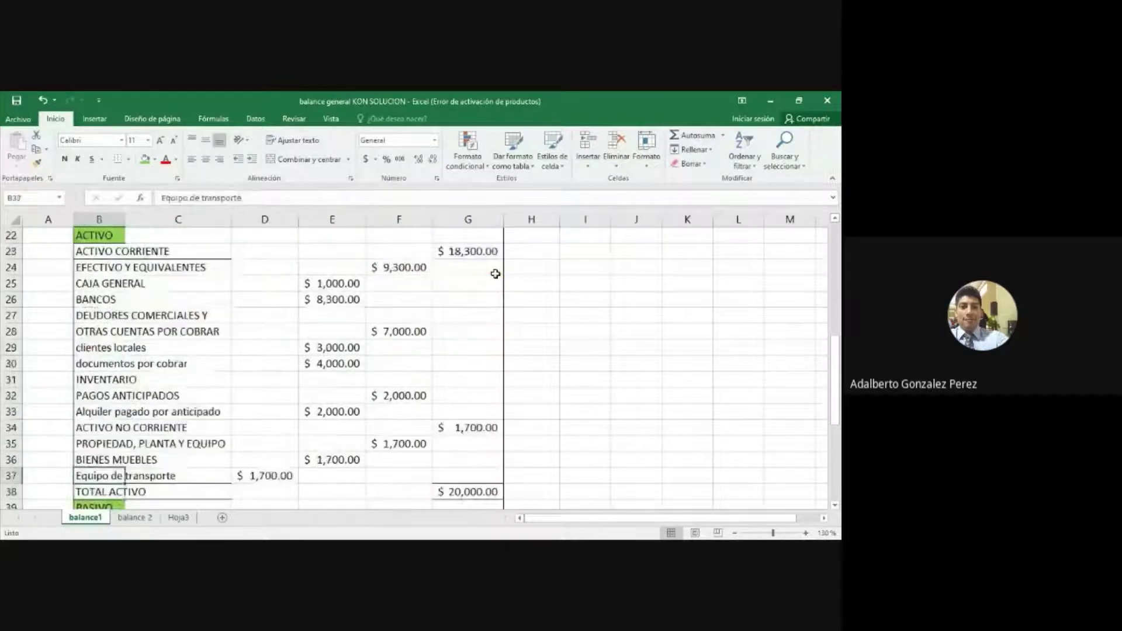
pyautogui.press('Up')
pyautogui.press('Up')
pyautogui.press('Up')
pyautogui.press('Up')
pyautogui.press('Up')
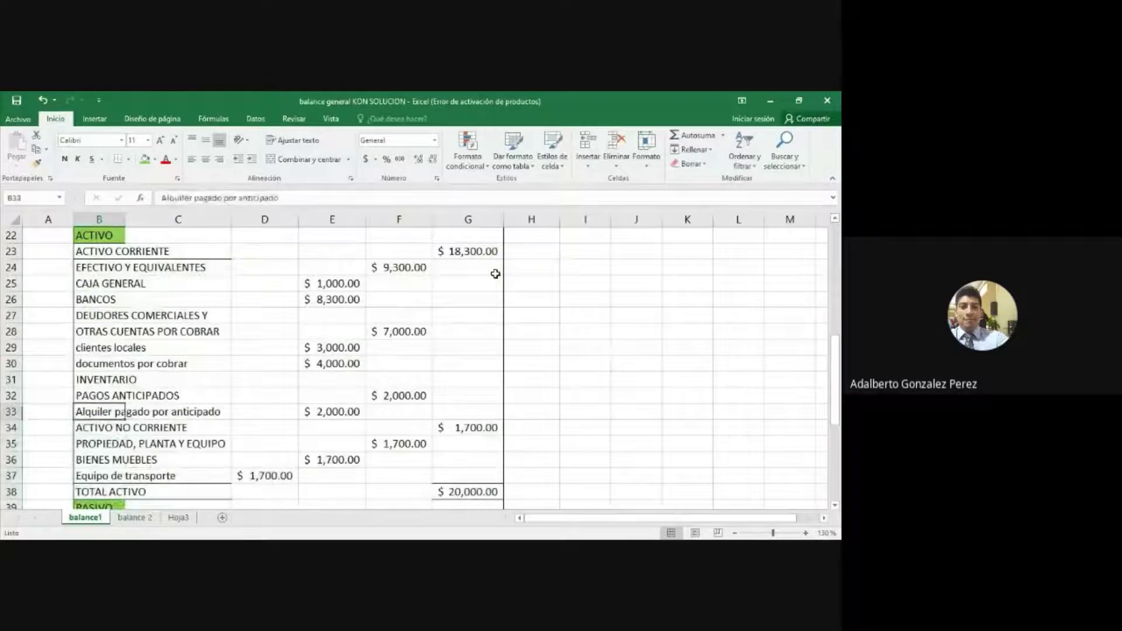
pyautogui.press('Down')
pyautogui.press('Down')
pyautogui.press('Up')
pyautogui.press('Up')
pyautogui.press('Up')
pyautogui.press('Up')
pyautogui.press('Up')
pyautogui.press('Up')
pyautogui.press('Up')
pyautogui.press('Up')
pyautogui.press('Up')
pyautogui.press('Up')
pyautogui.press('Right')
pyautogui.press('Right')
pyautogui.press('Right')
pyautogui.press('Right')
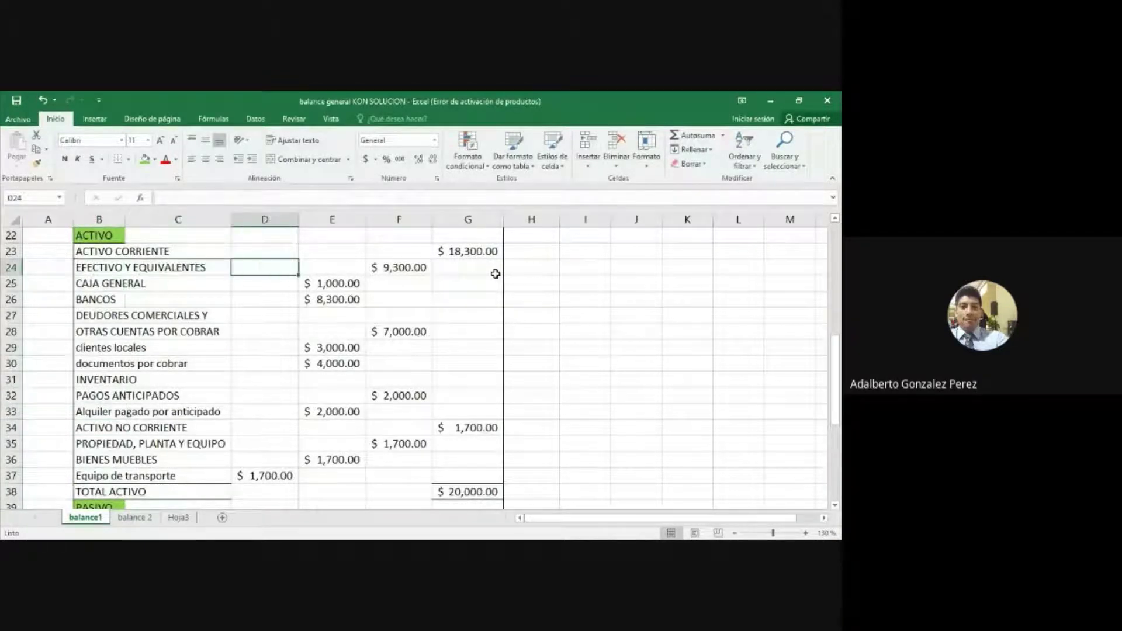
# Step: Check the account classifications in column F of the upper list against the active accounts in the balance general
pyautogui.press('Up')
pyautogui.press('Up')
pyautogui.press('Up')
pyautogui.press('Up')
pyautogui.press('Up')
pyautogui.press('Up')
pyautogui.press('Up')
pyautogui.press('Up')
pyautogui.press('Up')
pyautogui.press('Up')
pyautogui.press('Up')
pyautogui.press('Up')
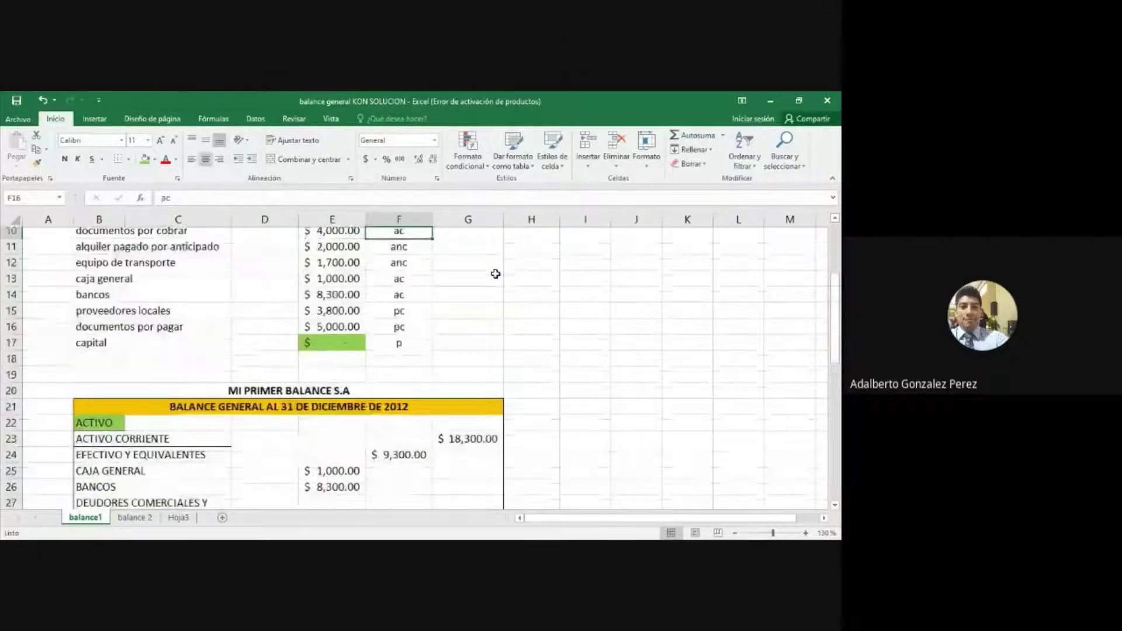
pyautogui.press('Down')
pyautogui.press('Down')
pyautogui.press('Down')
pyautogui.press('Down')
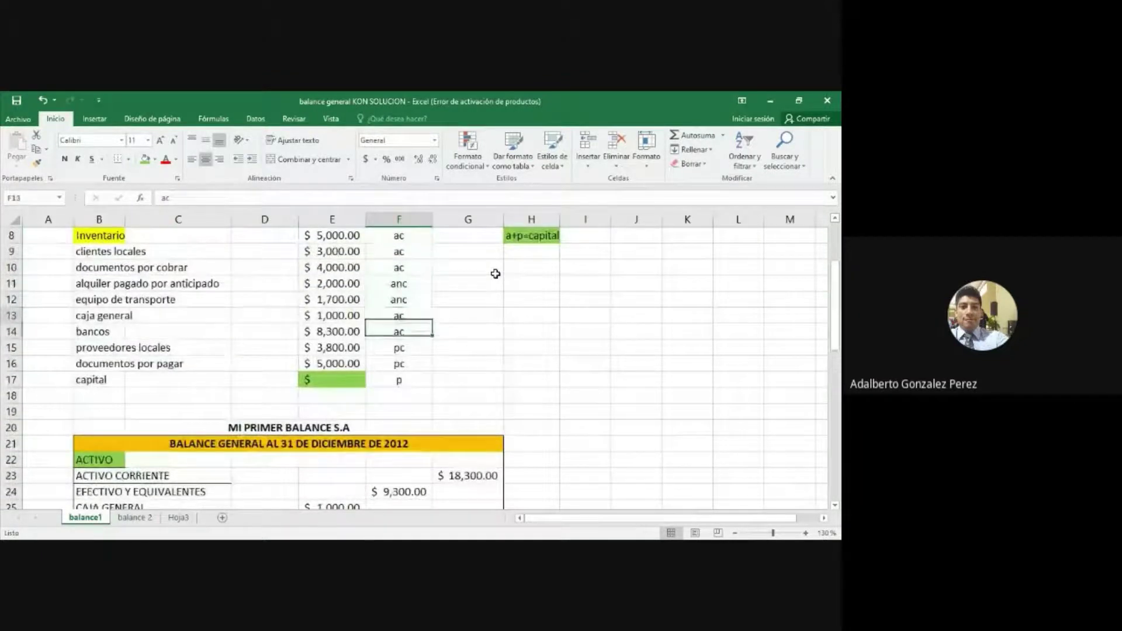
pyautogui.press('Down')
pyautogui.press('Down')
pyautogui.press('Down')
pyautogui.press('Down')
pyautogui.press('Down')
pyautogui.press('Down')
pyautogui.press('Down')
pyautogui.press('Down')
pyautogui.press('Down')
pyautogui.press('Down')
pyautogui.press('Down')
pyautogui.press('Down')
pyautogui.press('Down')
pyautogui.press('Down')
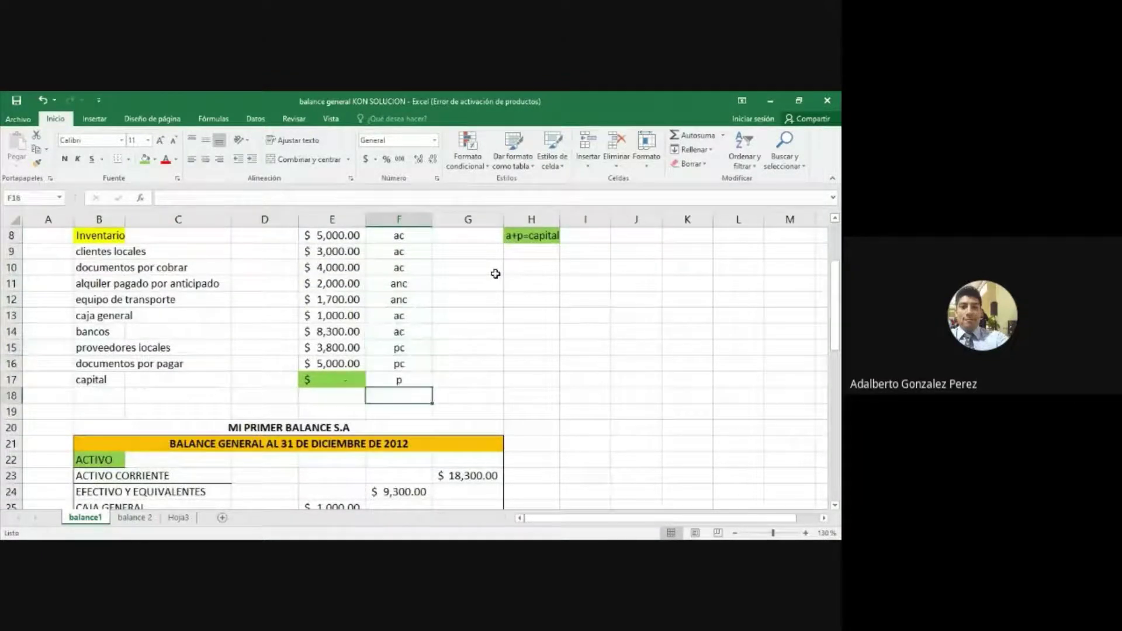
pyautogui.press('Down')
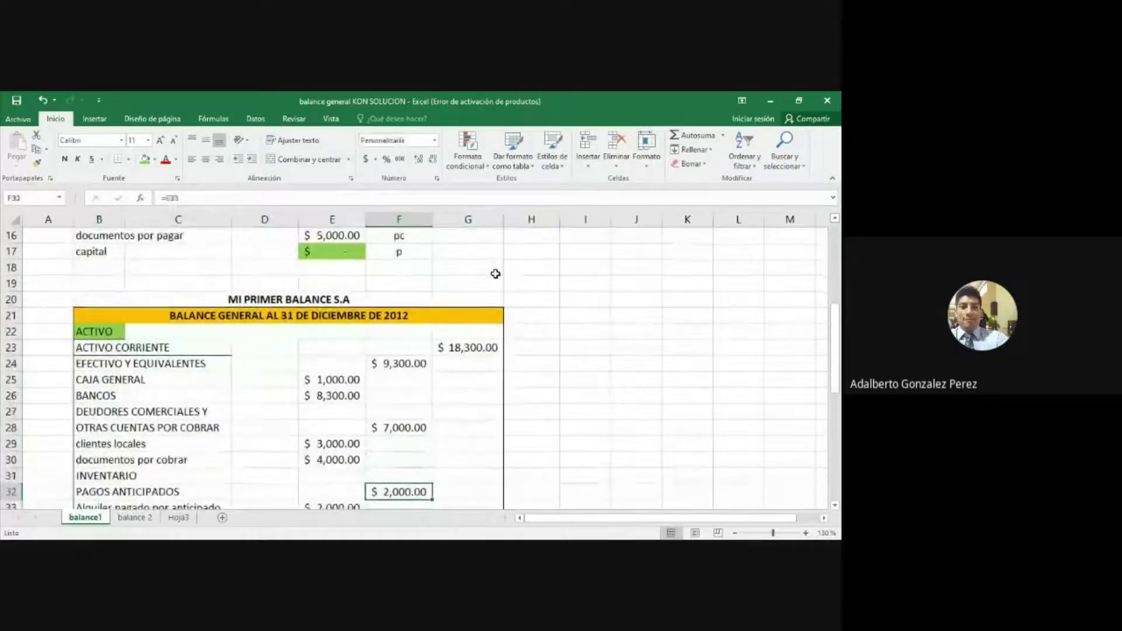
# Step: Check the CAJA GENERAL and BANCOS amounts, and fill the EFECTIVO Y EQUIVALENTES subtotal in F24 with light green
pyautogui.press('Up')
pyautogui.press('Up')
pyautogui.press('Up')
pyautogui.press('Up')
pyautogui.press('Up')
pyautogui.press('Left')
pyautogui.press('Up')
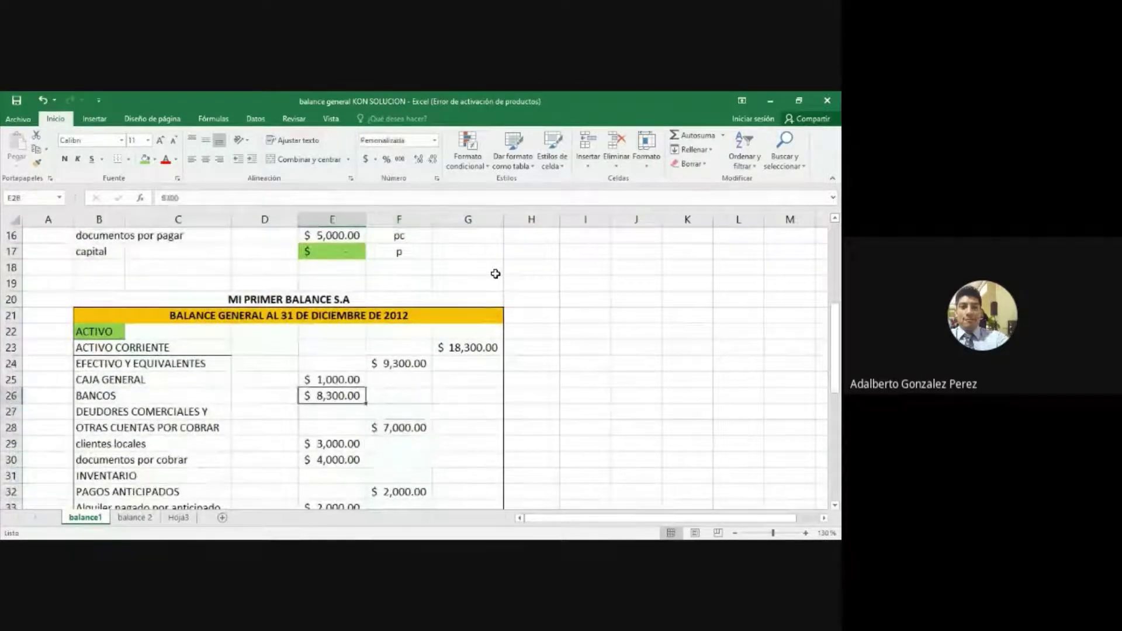
pyautogui.press('Up')
pyautogui.press('Down')
pyautogui.press('Up')
pyautogui.press('Up')
pyautogui.press('Right')
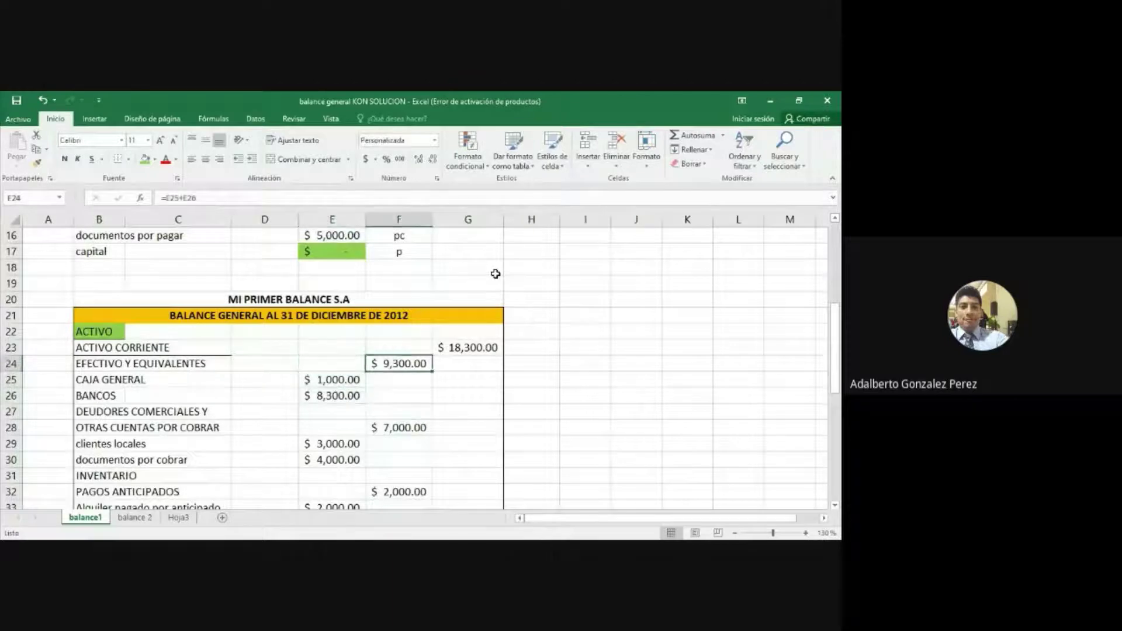
pyautogui.click(145, 161)
# Step: Check the clientes locales and documentos por cobrar amounts, and fill the OTRAS CUENTAS POR COBRAR subtotal in F28 with light green
pyautogui.press('Down')
pyautogui.press('Down')
pyautogui.press('Down')
pyautogui.press('Down')
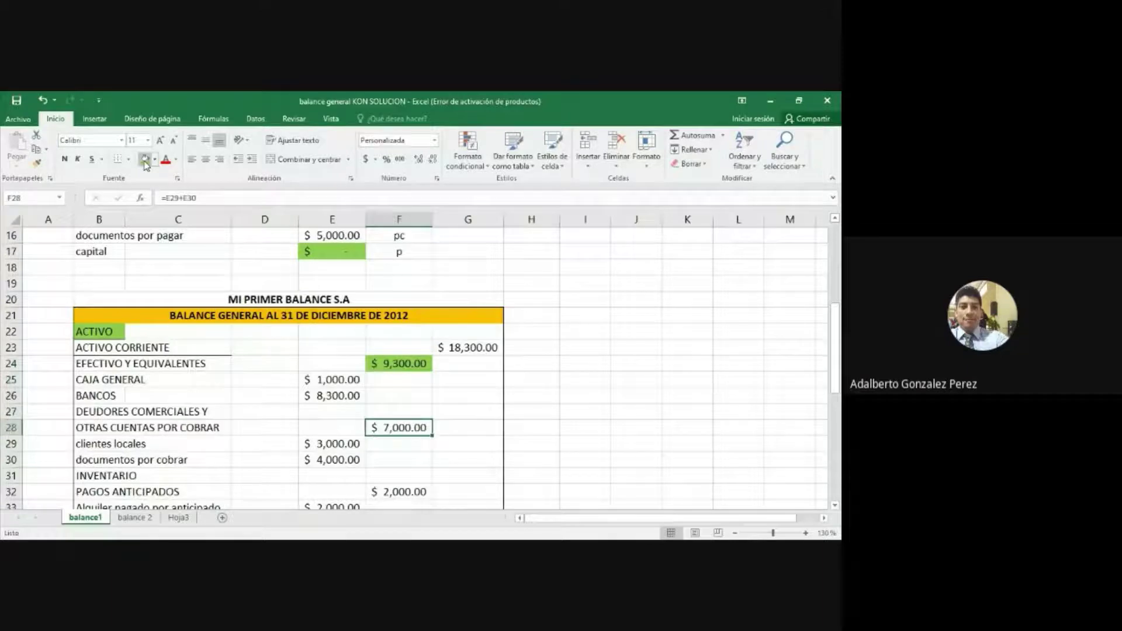
pyautogui.press('Down')
pyautogui.press('Left')
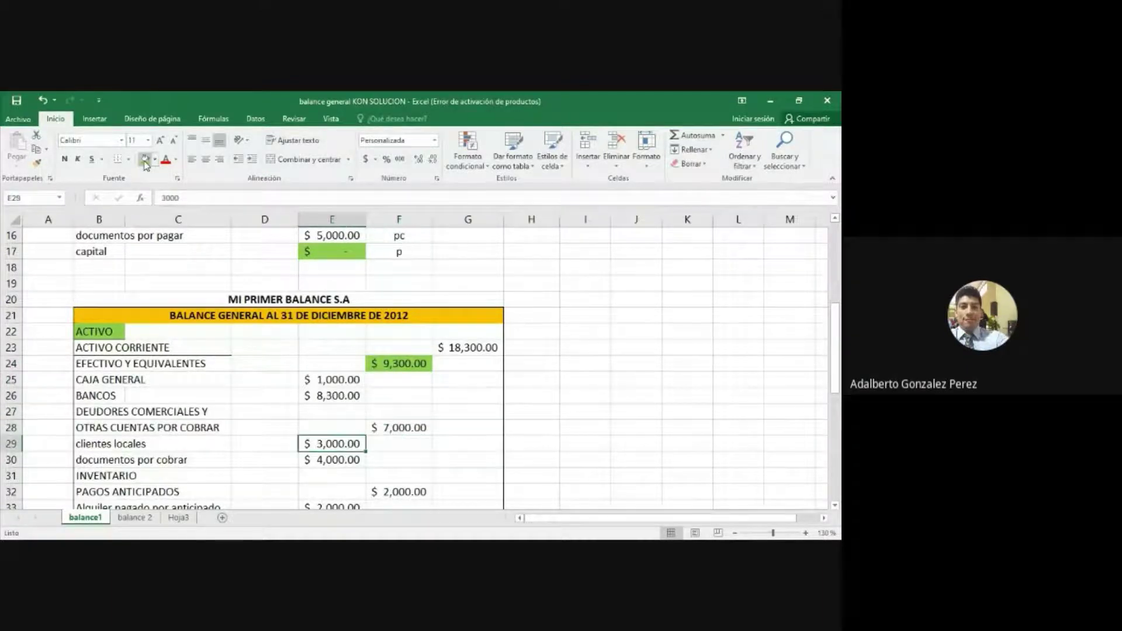
pyautogui.press('Down')
pyautogui.press('Up')
pyautogui.press('Up')
pyautogui.press('Right')
pyautogui.click(146, 162)
# Step: Fill the PAGOS ANTICIPADOS subtotal in cell F32 with the same light green
pyautogui.press('Down')
pyautogui.press('Down')
pyautogui.press('Down')
pyautogui.press('Down')
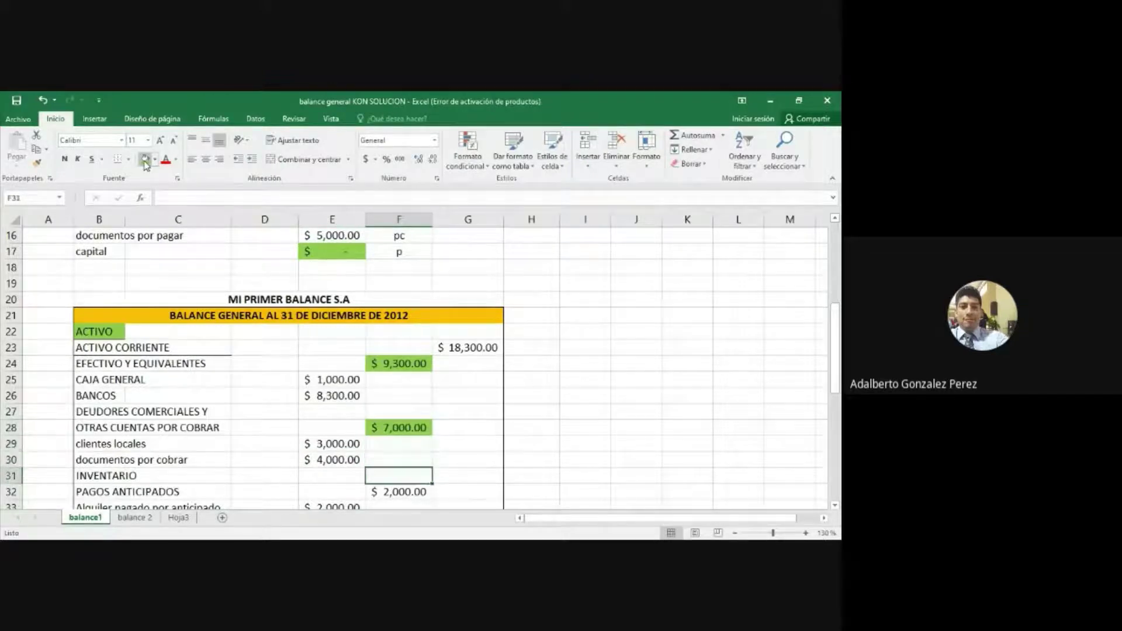
pyautogui.press('Up')
pyautogui.press('Down')
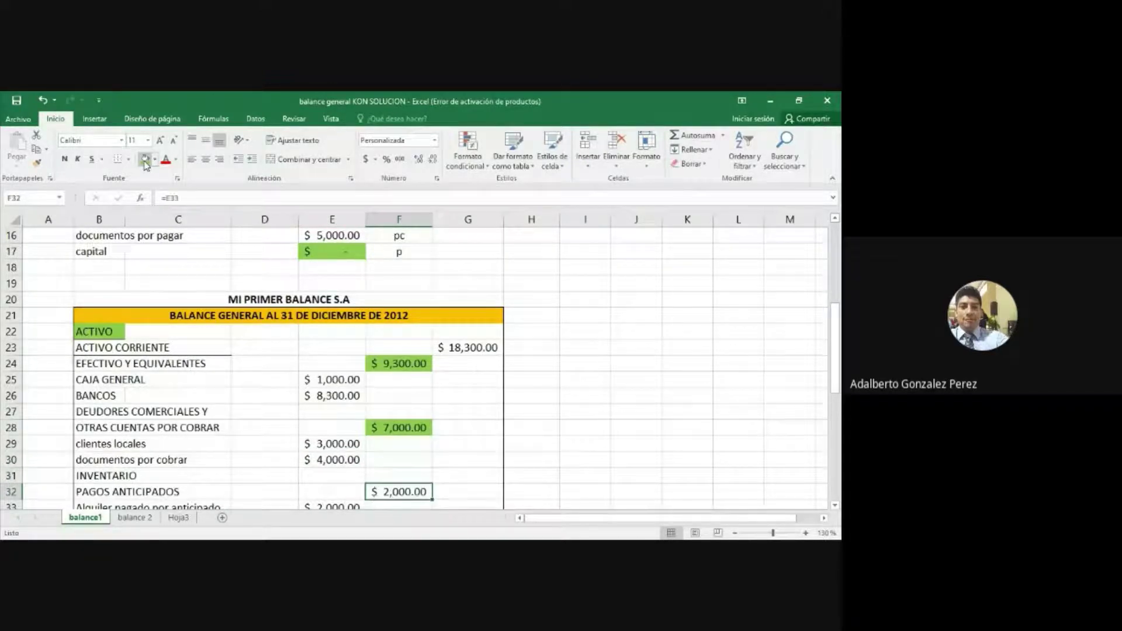
pyautogui.press('Down')
pyautogui.press('Down')
pyautogui.press('Up')
pyautogui.press('Up')
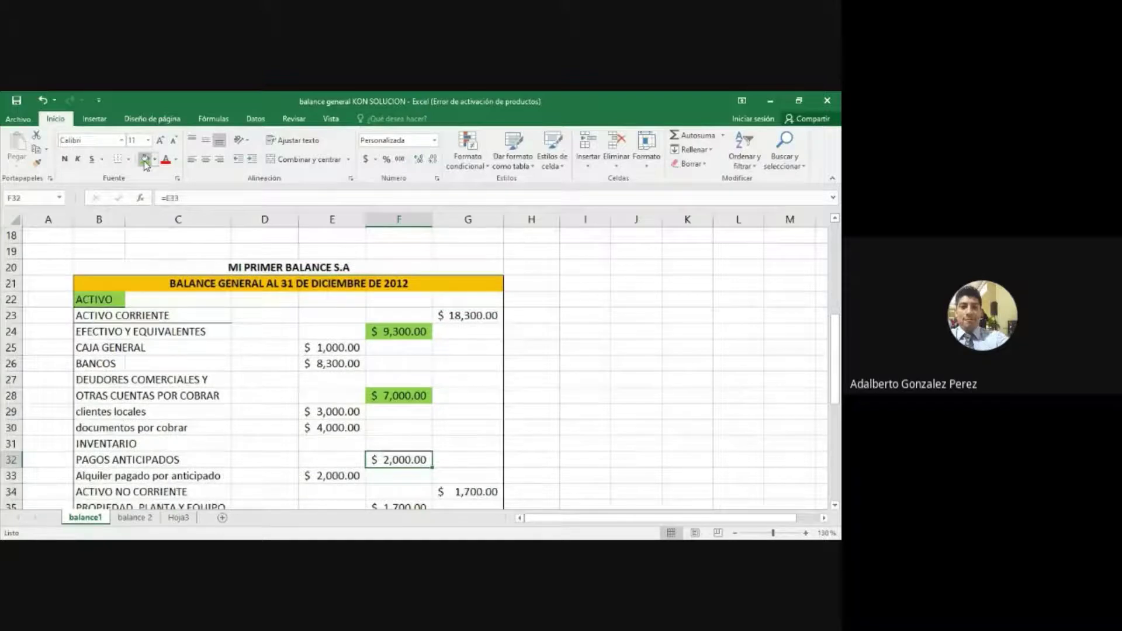
pyautogui.click(146, 163)
pyautogui.press('Down')
pyautogui.press('Down')
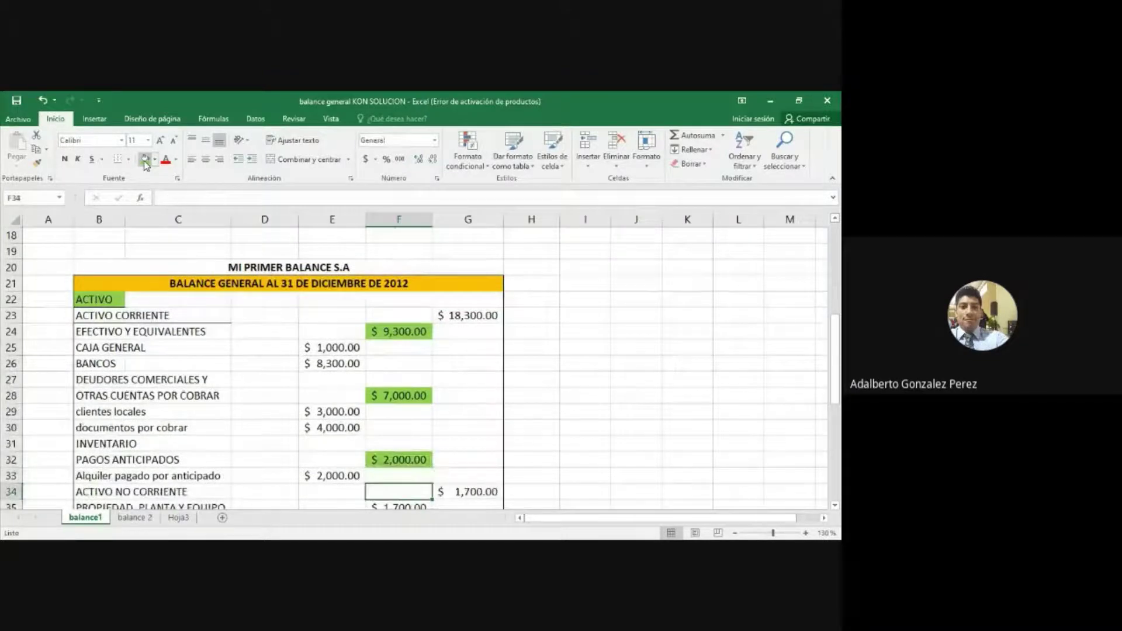
# Step: Fill the PROPIEDAD, PLANTA Y EQUIPO subtotal in cell F35 with the same light green
pyautogui.press('Down')
pyautogui.press('Down')
pyautogui.press('Up')
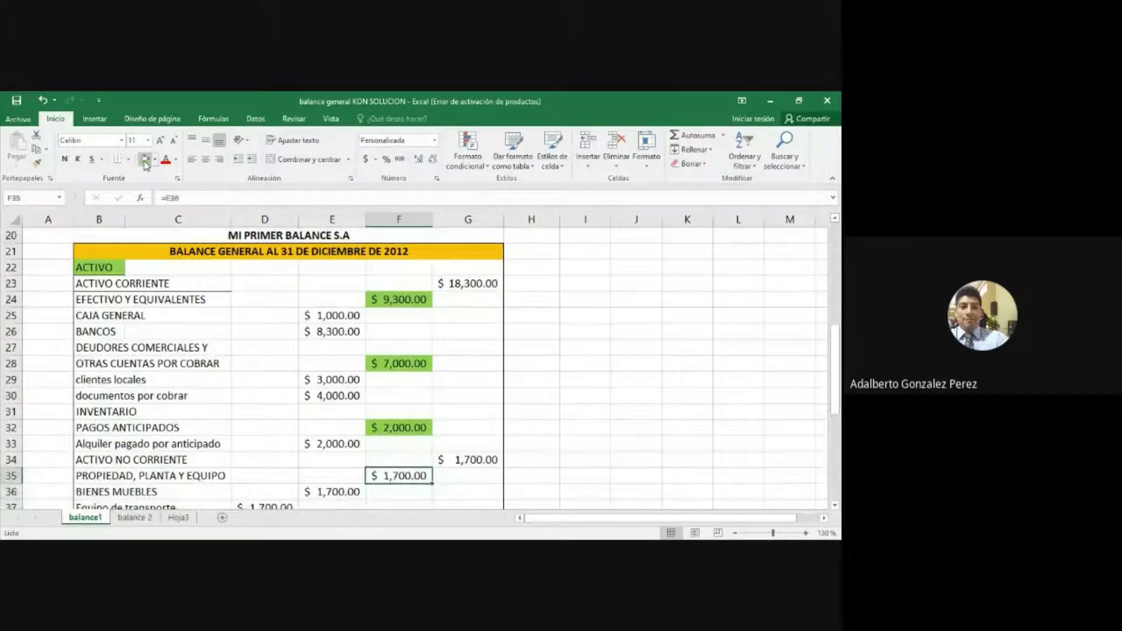
pyautogui.press('Down')
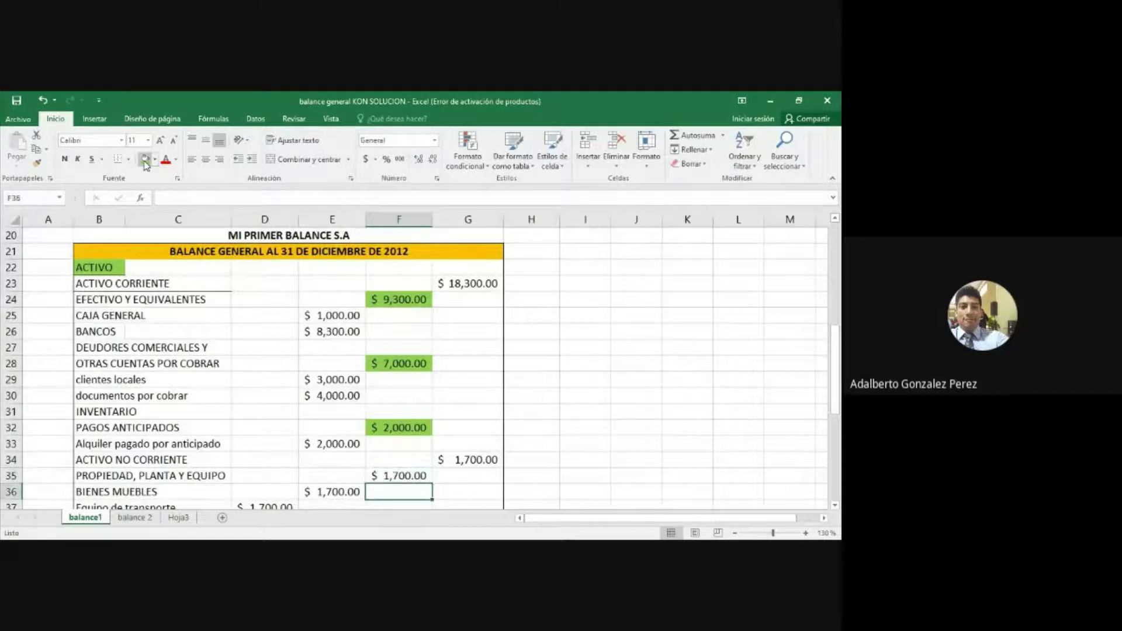
pyautogui.press('Up')
pyautogui.press('Down')
pyautogui.press('Up')
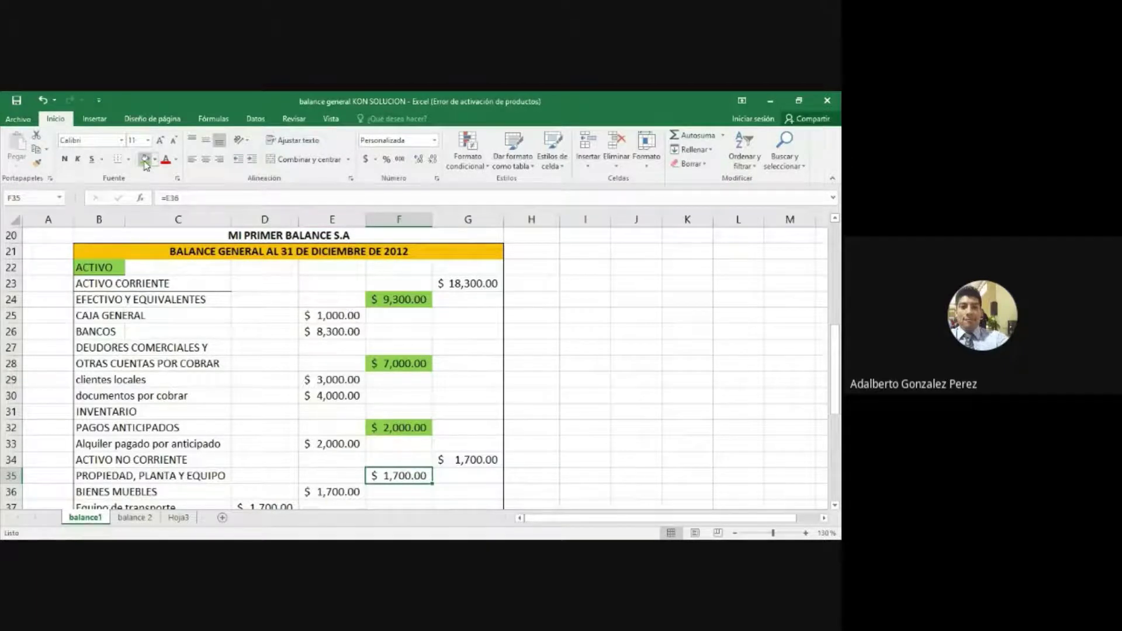
pyautogui.click(145, 160)
pyautogui.press('Down')
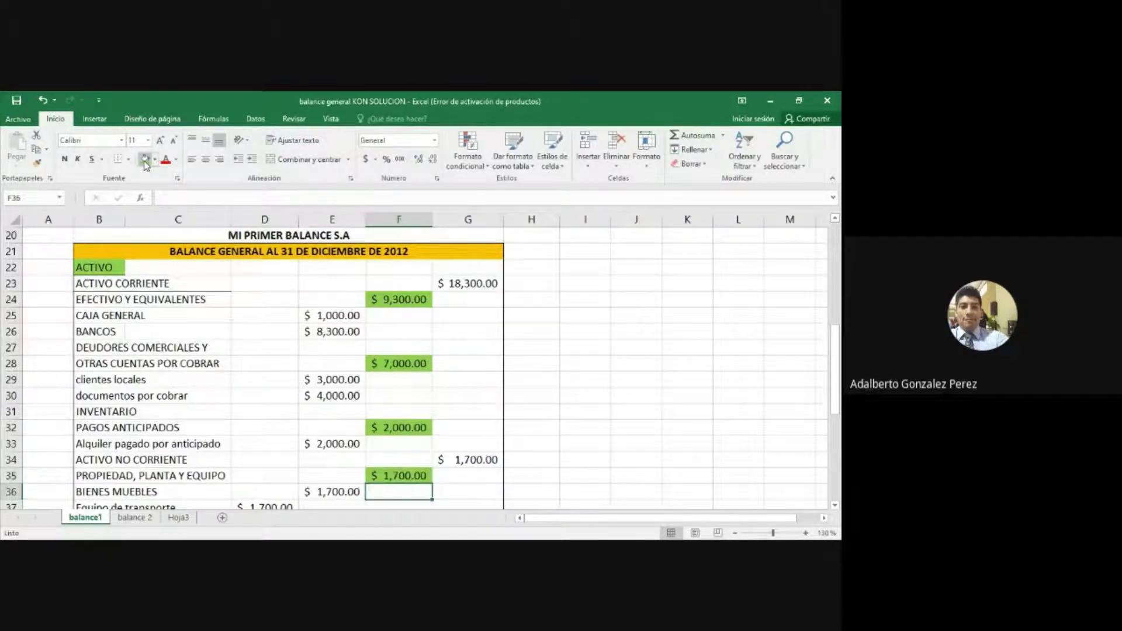
# Step: Review the asset rows down to TOTAL ACTIVO and back up to the ACTIVO CORRIENTE total in G23
pyautogui.press('Down')
pyautogui.press('Down')
pyautogui.press('Down')
pyautogui.press('Down')
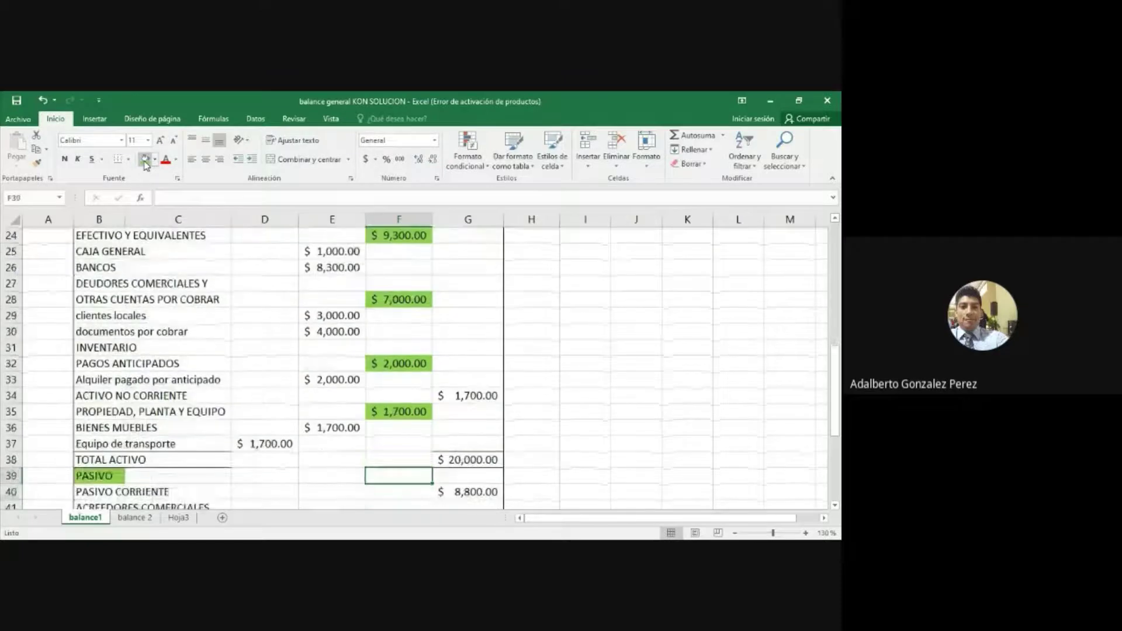
pyautogui.press('Up')
pyautogui.press('Up')
pyautogui.press('Up')
pyautogui.press('Up')
pyautogui.press('Up')
pyautogui.press('Right')
pyautogui.press('Up')
pyautogui.press('Up')
pyautogui.press('Up')
pyautogui.press('Up')
pyautogui.press('Up')
pyautogui.press('Up')
pyautogui.press('Up')
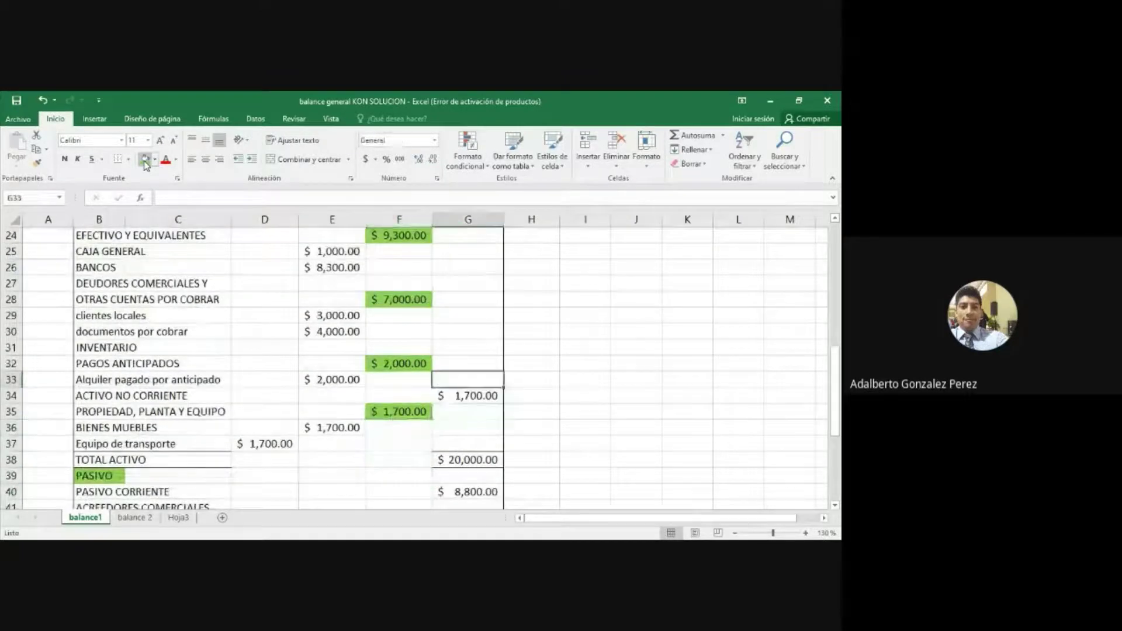
pyautogui.press('Up')
pyautogui.press('Up')
pyautogui.press('Up')
pyautogui.press('Up')
pyautogui.press('Up')
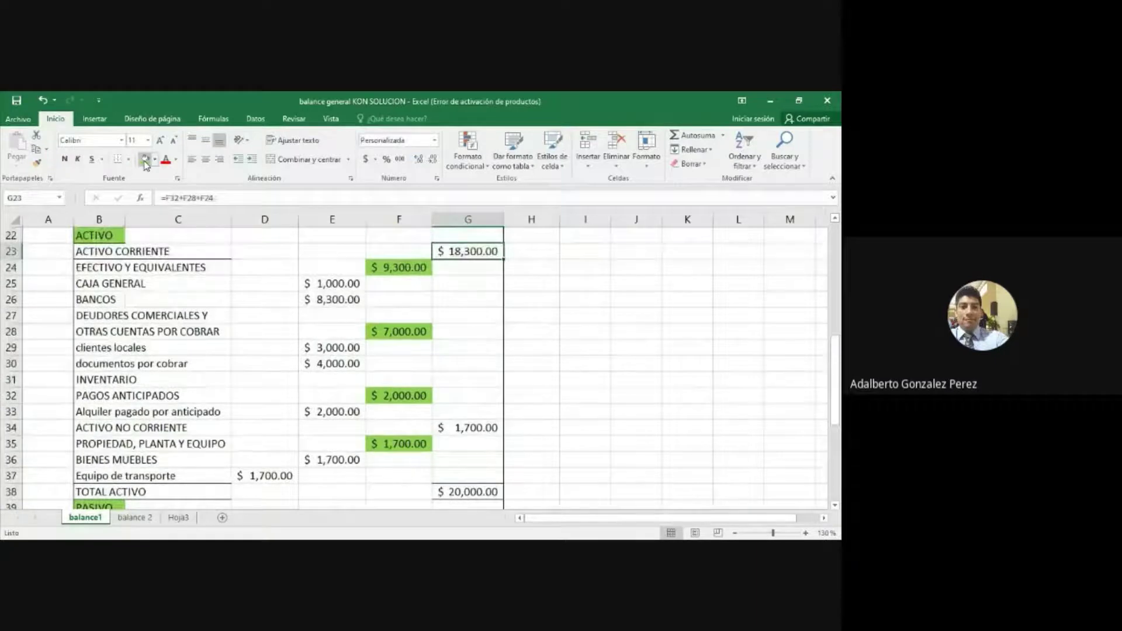
# Step: Check the green subtotals in column F that make up the ACTIVO CORRIENTE total
pyautogui.press('Down')
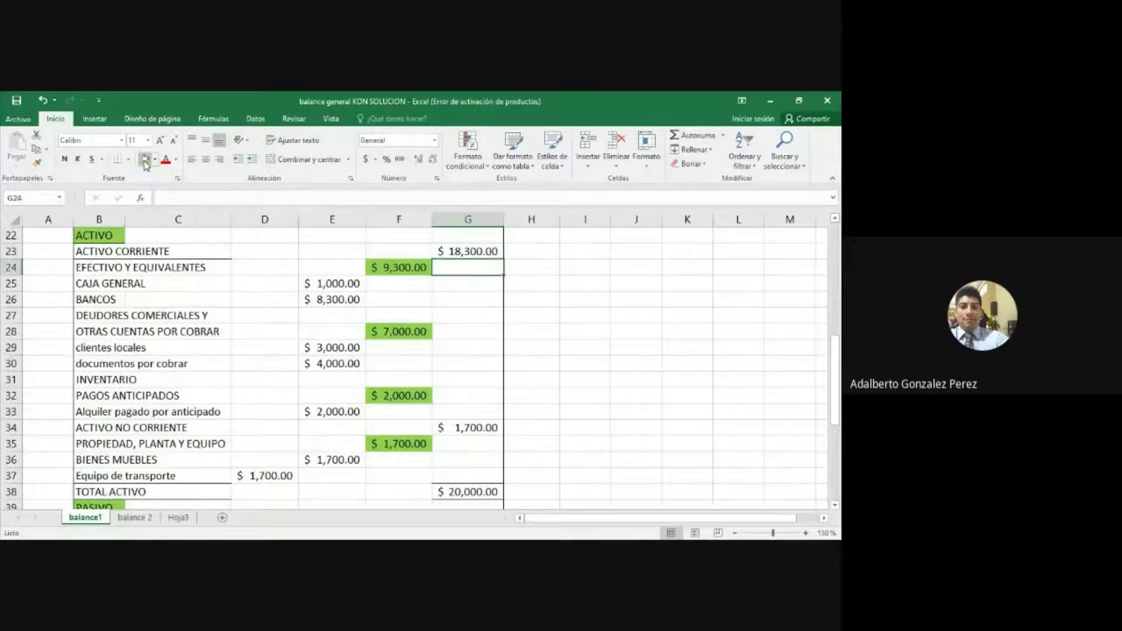
pyautogui.press('Left')
pyautogui.press('Down')
pyautogui.press('Down')
pyautogui.press('Down')
pyautogui.press('Down')
pyautogui.press('Down')
pyautogui.press('Down')
pyautogui.press('Down')
pyautogui.press('Down')
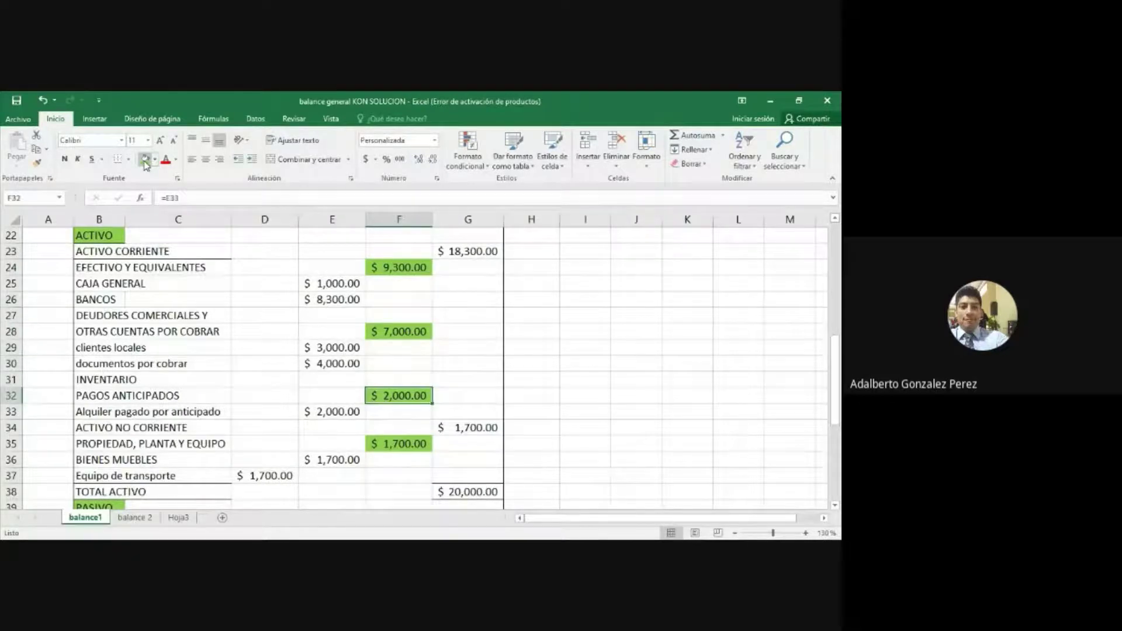
# Step: Check the ACTIVO NO CORRIENTE total, and fill the TOTAL ACTIVO amount in G38 with light blue
pyautogui.press('Right')
pyautogui.press('Down')
pyautogui.press('Down')
pyautogui.press('Down')
pyautogui.press('Down')
pyautogui.press('Down')
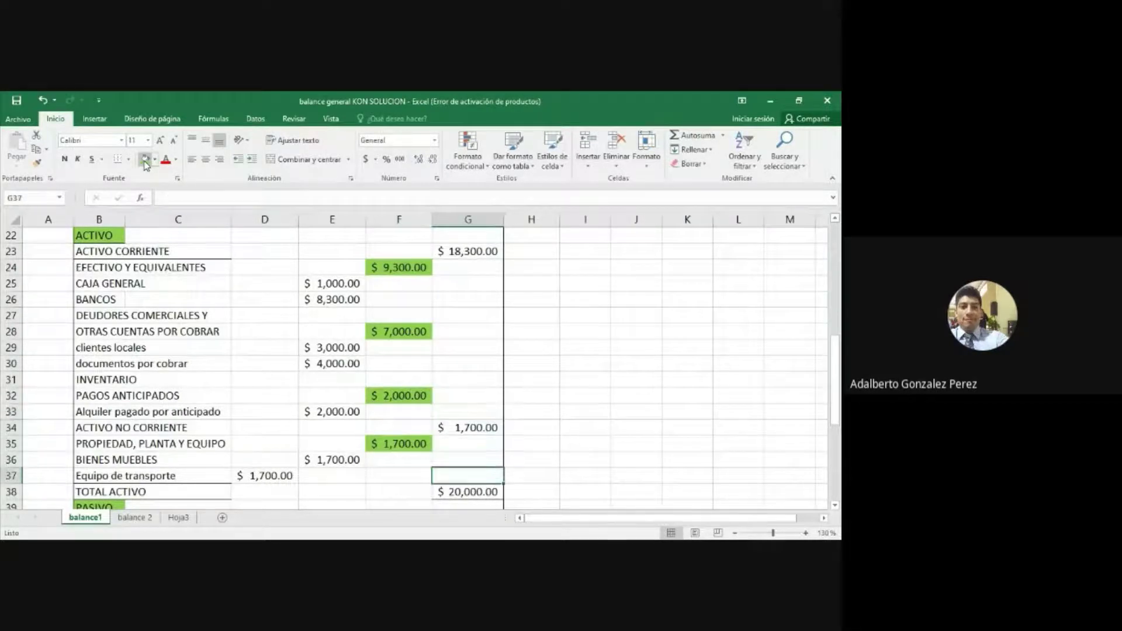
pyautogui.press('Down')
pyautogui.press('Down')
pyautogui.press('Down')
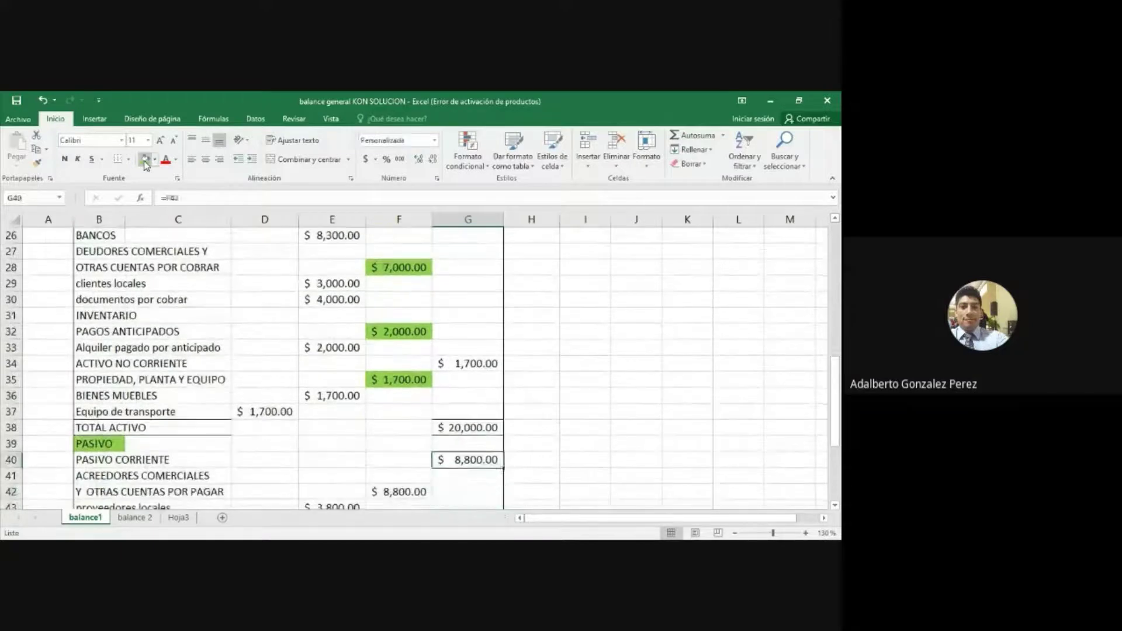
pyautogui.press('Up')
pyautogui.press('Up')
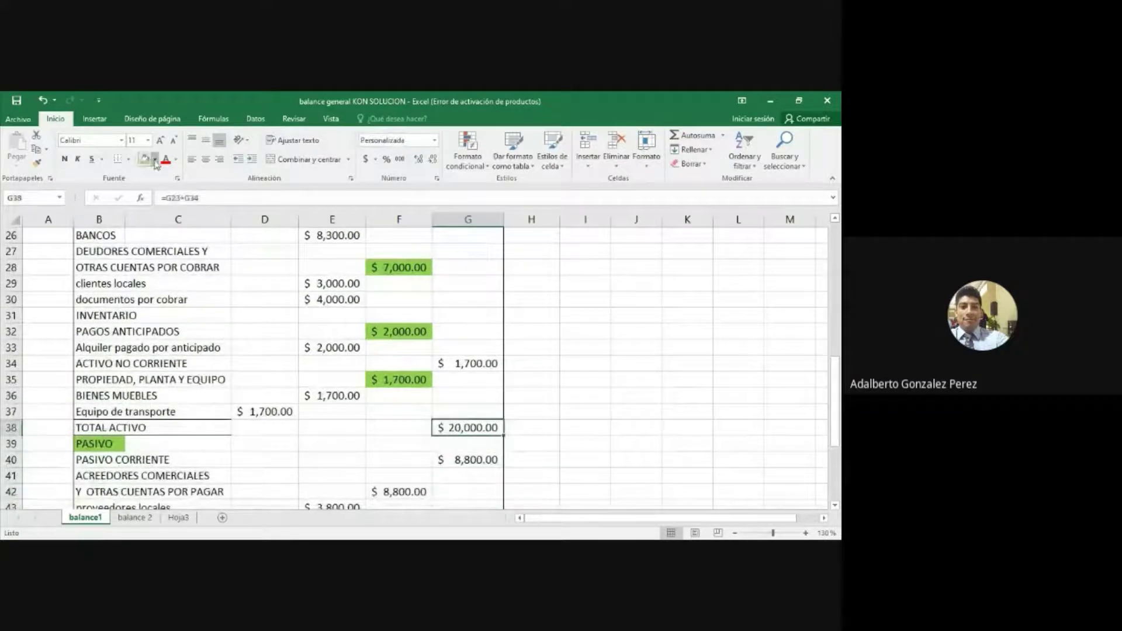
pyautogui.click(155, 162)
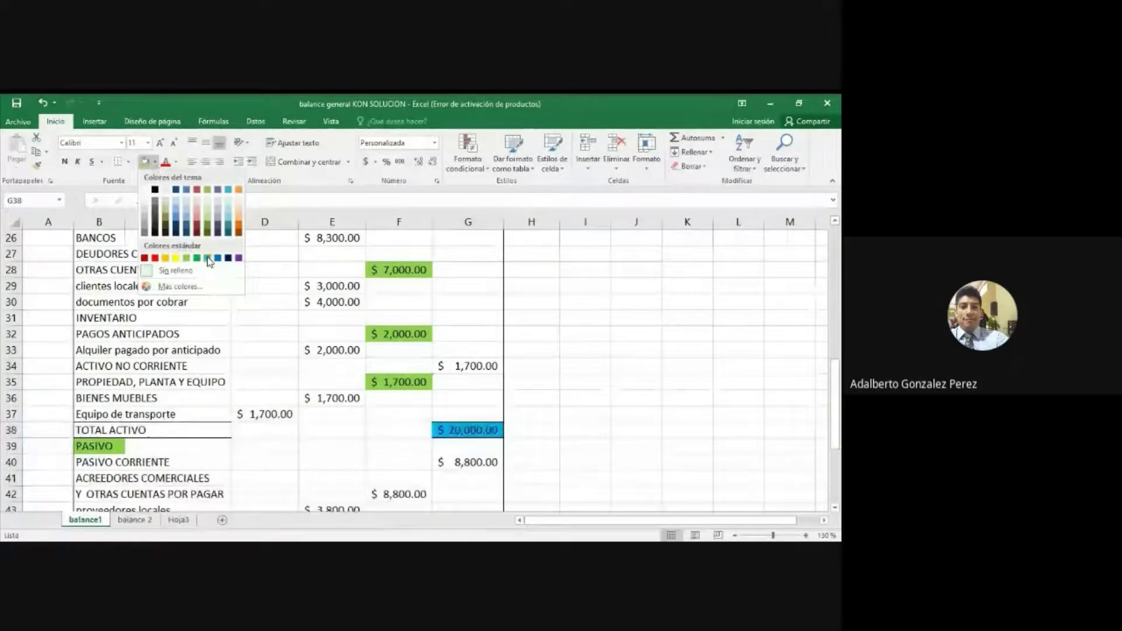
pyautogui.click(208, 258)
# Step: Examine the PASIVO section, checking the proveedores locales and documentos por pagar accounts and their amounts in column E
pyautogui.press('Down')
pyautogui.press('Down')
pyautogui.press('Down')
pyautogui.scroll(-1, 207, 254)
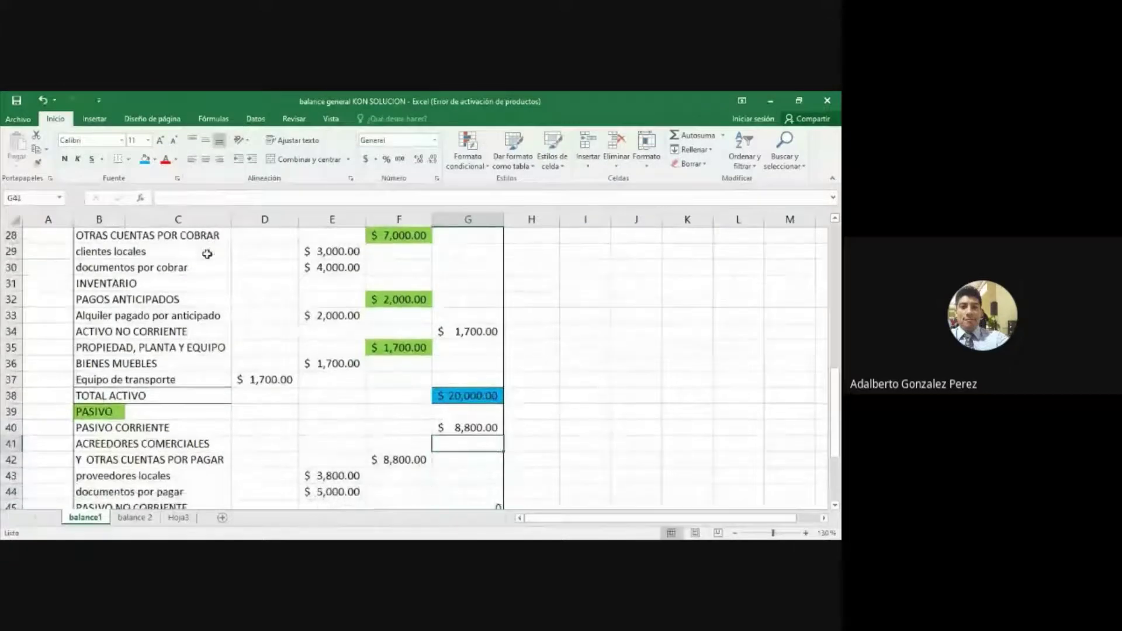
pyautogui.press('Left')
pyautogui.press('Up')
pyautogui.press('Down')
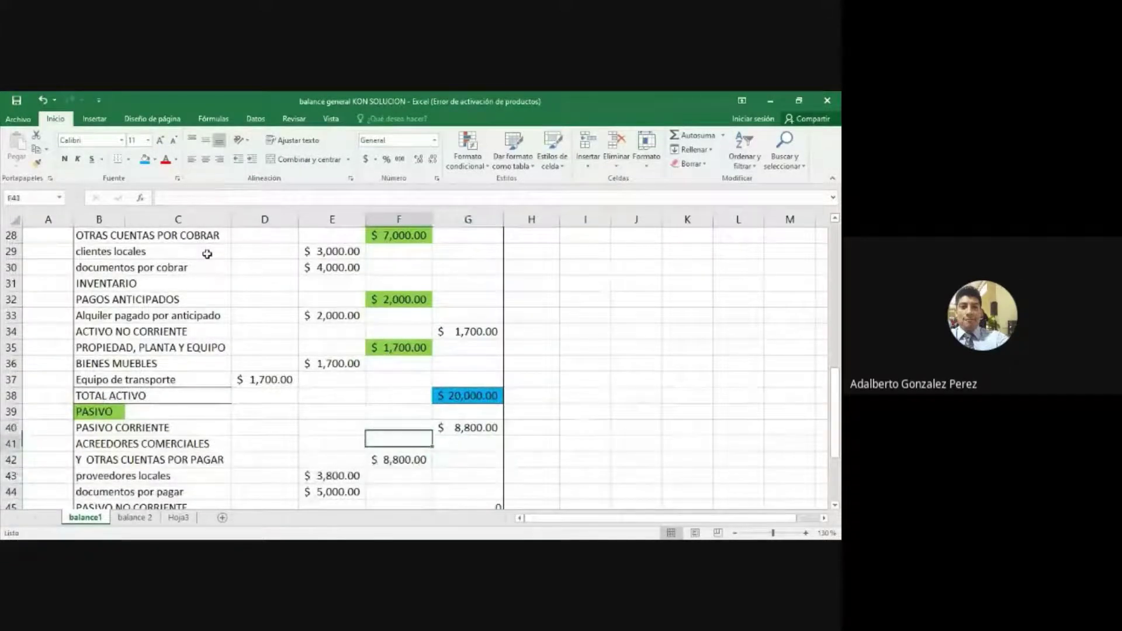
pyautogui.press('Down')
pyautogui.press('Down')
pyautogui.press('Left')
pyautogui.press('Left')
pyautogui.press('Left')
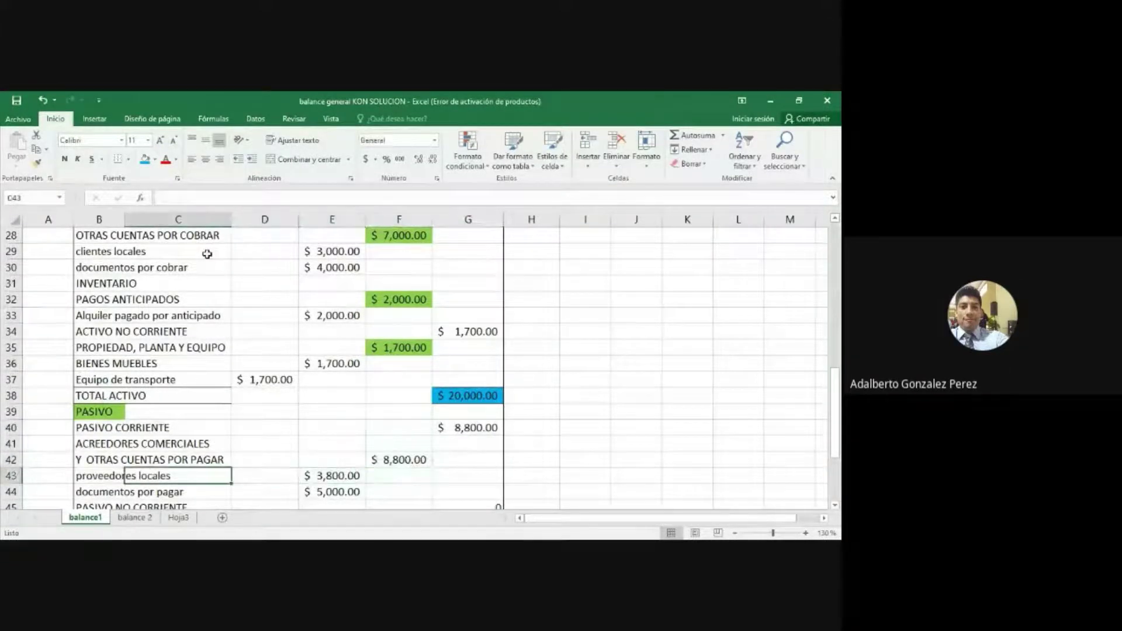
pyautogui.press('Left')
pyautogui.press('Down')
pyautogui.press('Right')
pyautogui.press('Right')
pyautogui.press('Right')
pyautogui.press('Up')
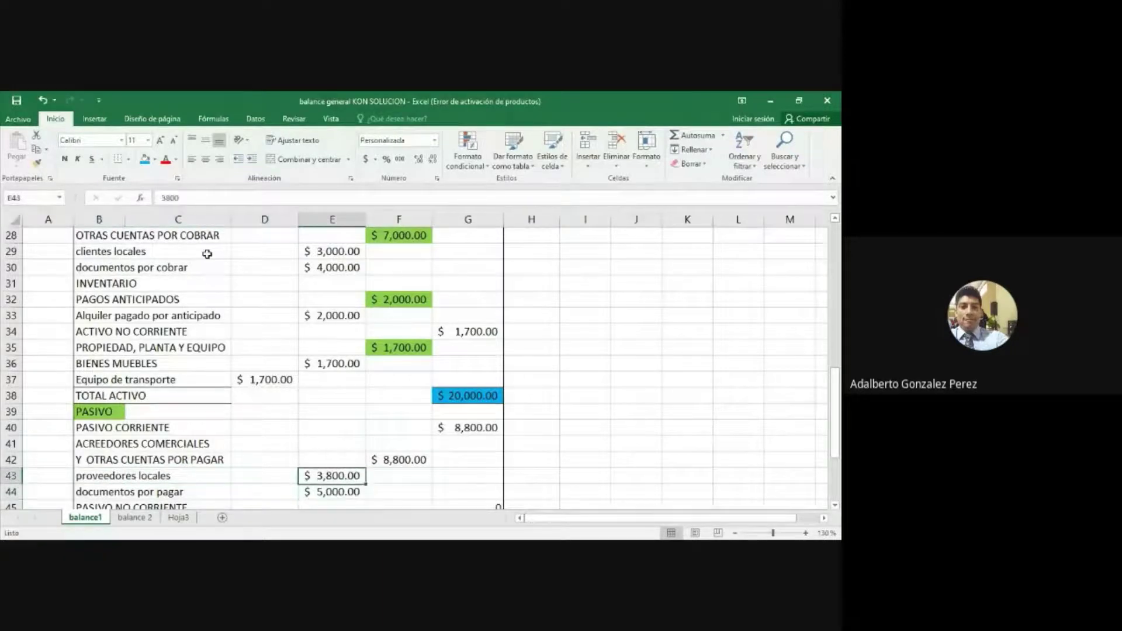
# Step: Fill the Y OTRAS CUENTAS POR PAGAR subtotal in cell F42 with light green
pyautogui.press('Right')
pyautogui.press('Up')
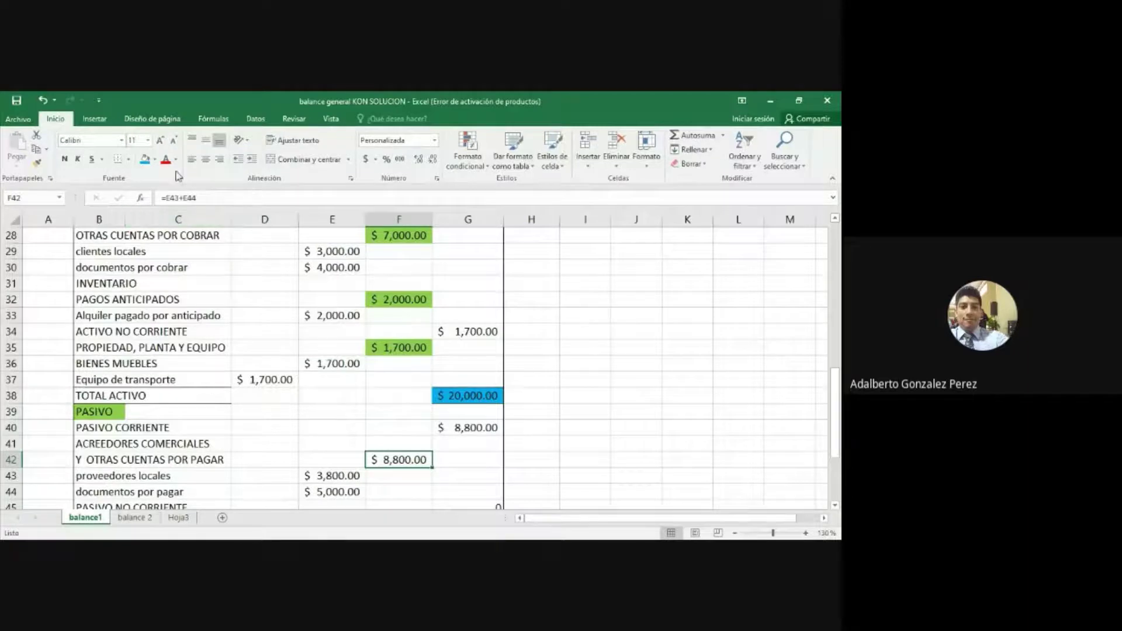
pyautogui.click(156, 163)
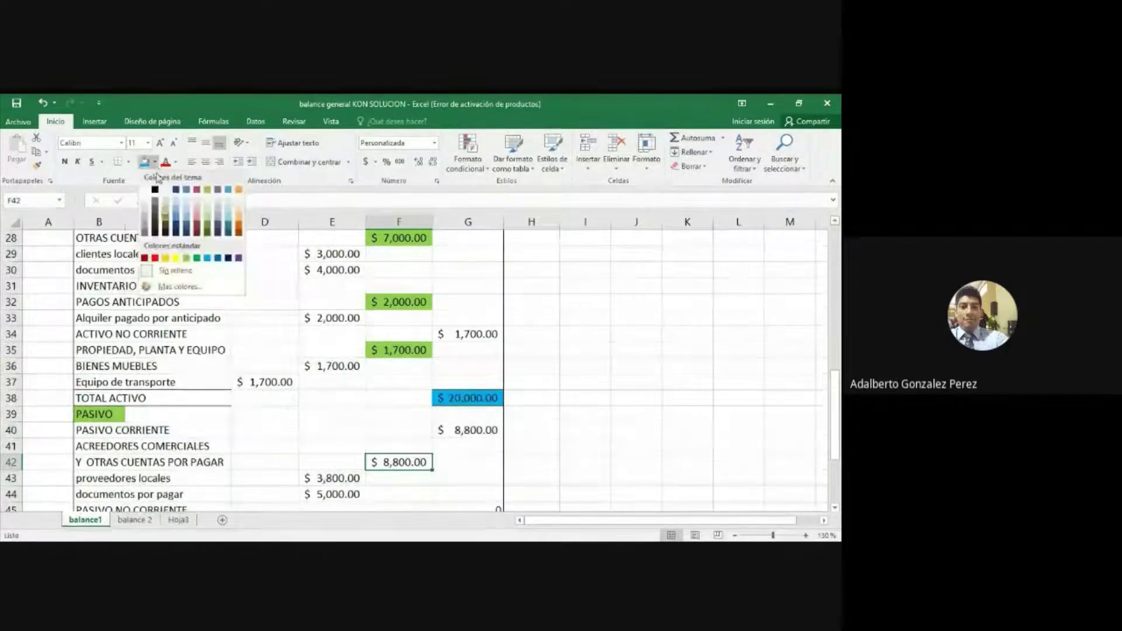
pyautogui.click(188, 259)
# Step: Look over the remaining liability and capital rows down to TOTAL PASIVO MAS CAPITAL
pyautogui.press('Down')
pyautogui.press('Down')
pyautogui.press('Down')
pyautogui.press('Down')
pyautogui.press('Down')
pyautogui.press('Down')
pyautogui.press('Down')
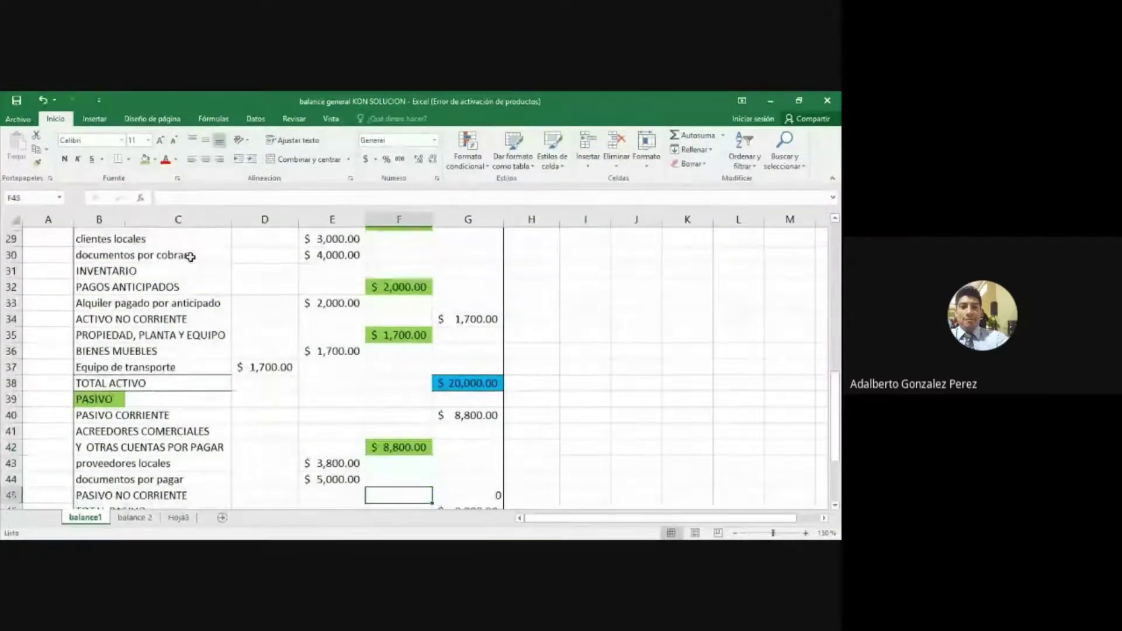
pyautogui.press('Up')
pyautogui.press('Up')
pyautogui.press('Up')
pyautogui.press('Up')
pyautogui.press('Up')
pyautogui.press('Up')
pyautogui.press('Up')
pyautogui.press('Up')
pyautogui.press('Up')
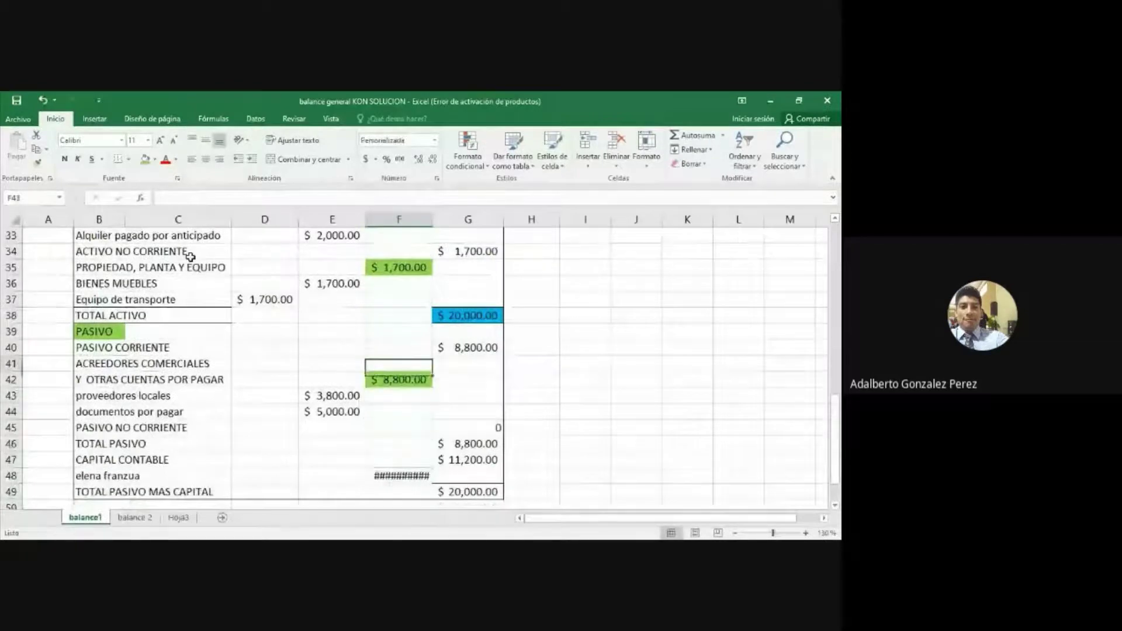
# Step: Check the PASIVO CORRIENTE total in column G and the PASIVO NO CORRIENTE row
pyautogui.press('Right')
pyautogui.press('Down')
pyautogui.press('Down')
pyautogui.press('Down')
pyautogui.press('Down')
pyautogui.press('Down')
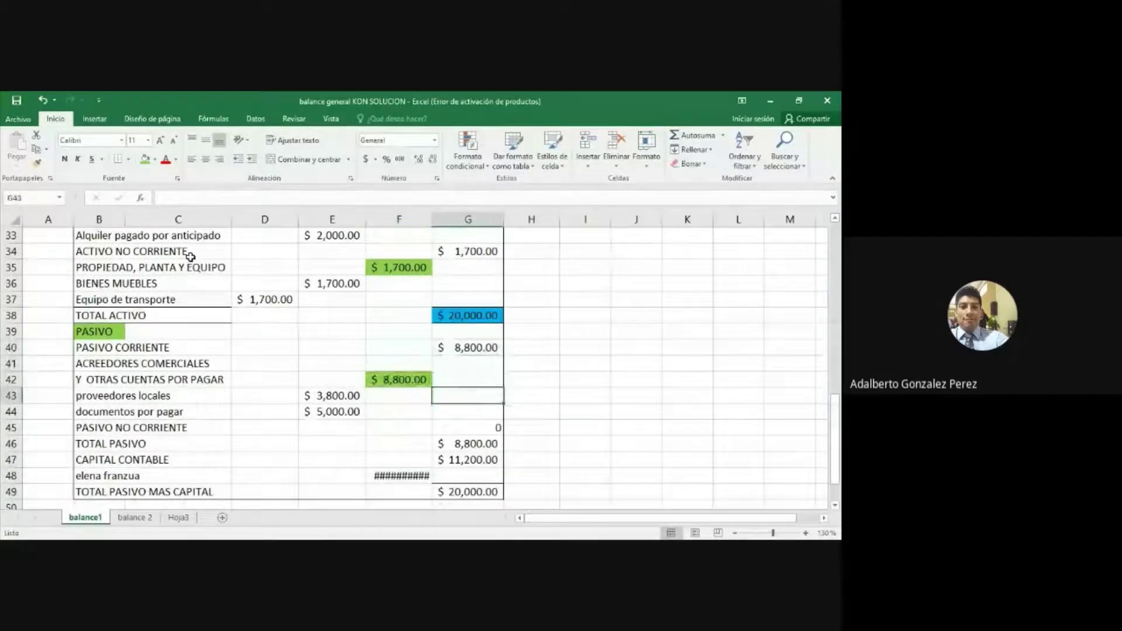
pyautogui.press('Left')
pyautogui.press('Left')
pyautogui.press('Left')
pyautogui.press('Left')
pyautogui.press('Left')
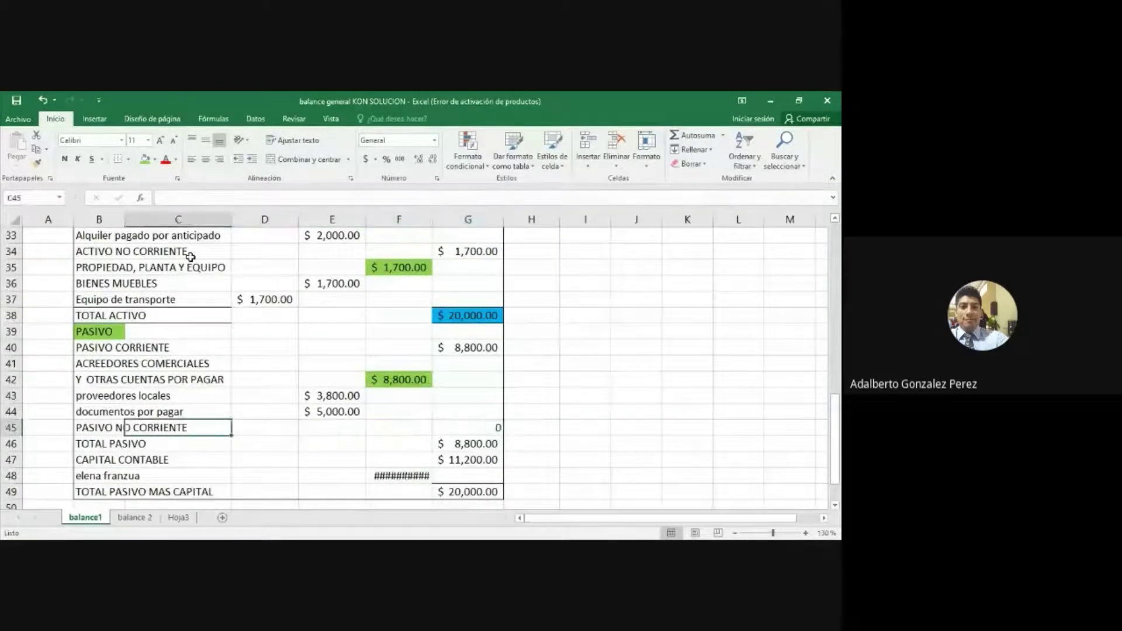
pyautogui.press('Right')
pyautogui.press('Right')
pyautogui.press('Right')
pyautogui.press('Left')
pyautogui.press('Left')
# Step: Compare the TOTAL PASIVO amount with the PASIVO CORRIENTE and PASIVO NO CORRIENTE totals in column G
pyautogui.press('Down')
pyautogui.press('Right')
pyautogui.press('Right')
pyautogui.press('Right')
pyautogui.press('Right')
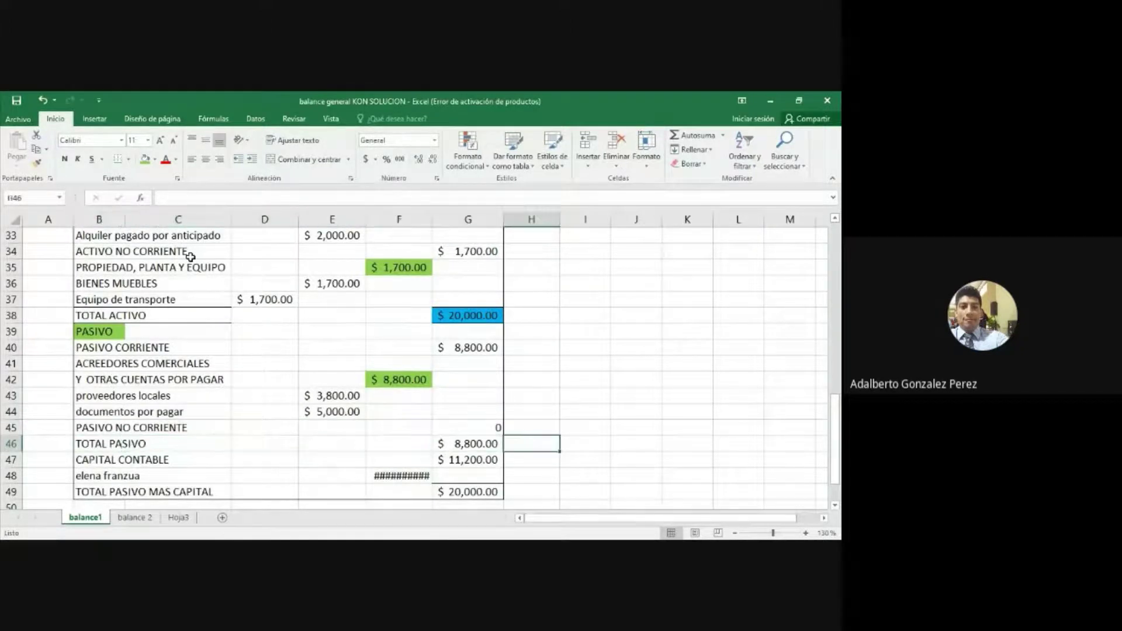
pyautogui.press('Up')
pyautogui.press('Up')
pyautogui.press('Up')
pyautogui.press('Up')
pyautogui.press('Up')
pyautogui.press('Up')
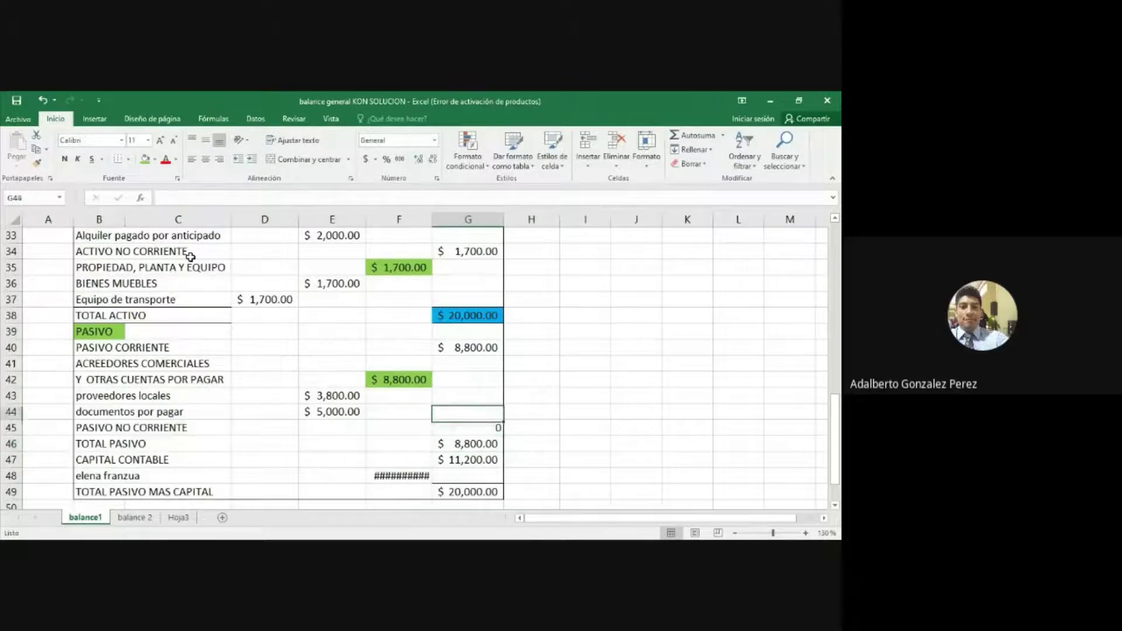
pyautogui.press('Down')
pyautogui.press('Down')
pyautogui.press('Down')
pyautogui.press('Down')
pyautogui.press('Down')
pyautogui.press('Down')
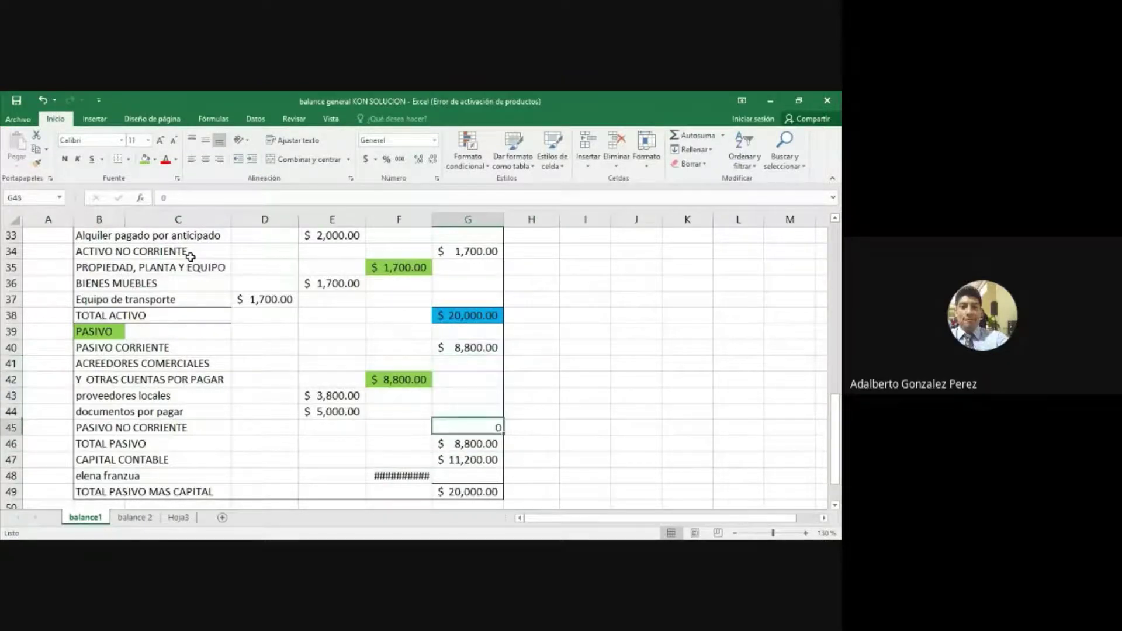
# Step: Examine the CAPITAL CONTABLE heading in row 47 and its amount in column G
pyautogui.press('Left')
pyautogui.press('Left')
pyautogui.press('Left')
pyautogui.press('Left')
pyautogui.press('Left')
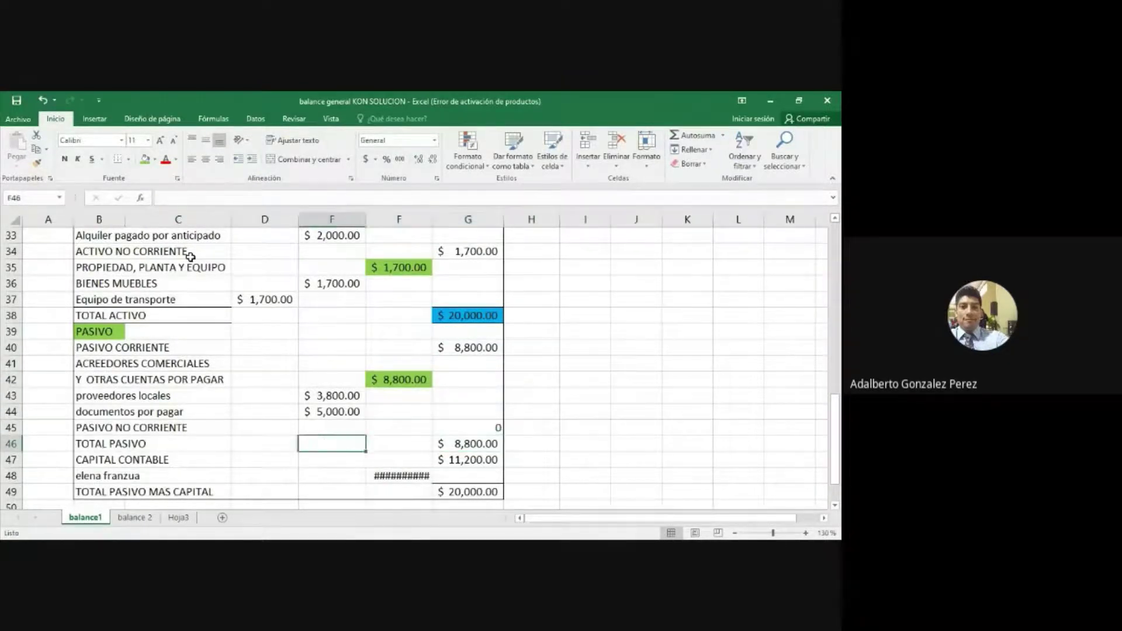
pyautogui.press('Down')
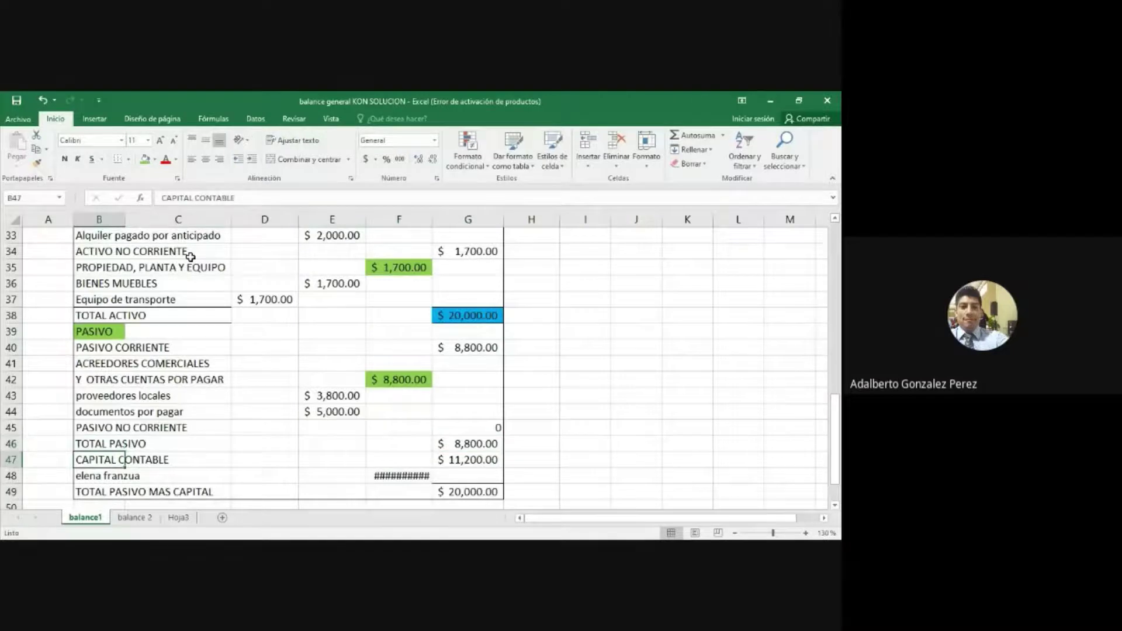
pyautogui.press('Right')
pyautogui.press('Right')
pyautogui.press('Right')
pyautogui.press('Right')
pyautogui.press('Right')
pyautogui.press('Right')
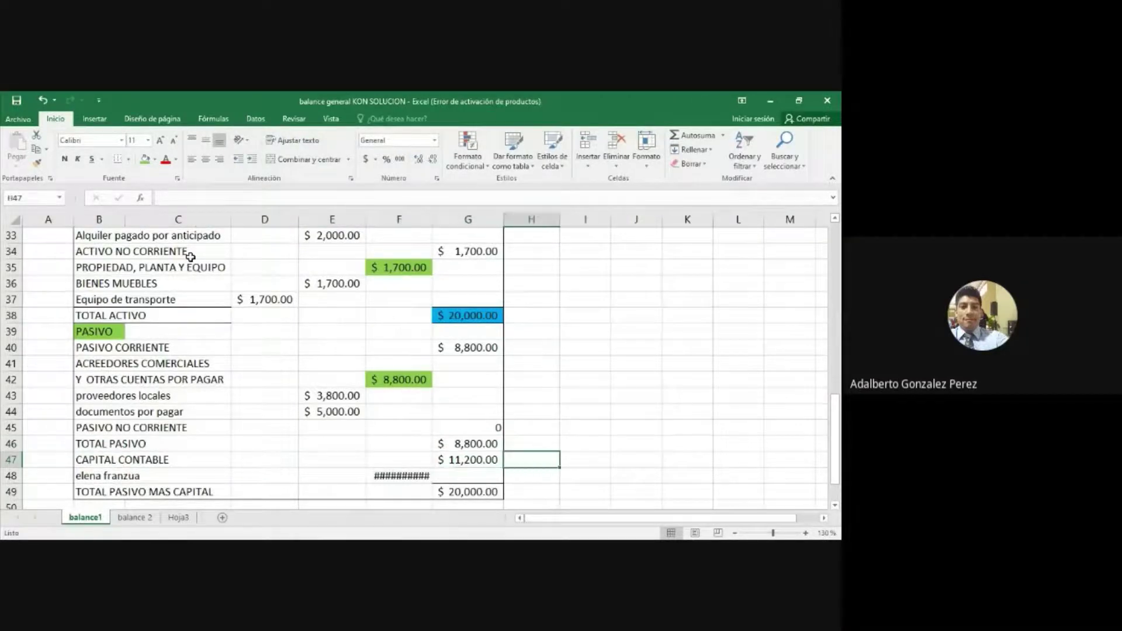
# Step: Return to the inventory list at the start of the sheet and go to the empty cells in column H below a+p=capital
pyautogui.press('Right')
pyautogui.press('Up')
pyautogui.press('Up')
pyautogui.press('Up')
pyautogui.press('Up')
pyautogui.press('Up')
pyautogui.press('Up')
pyautogui.press('Up')
pyautogui.press('Up')
pyautogui.press('Up')
pyautogui.press('Up')
pyautogui.press('Up')
pyautogui.press('Up')
pyautogui.press('Up')
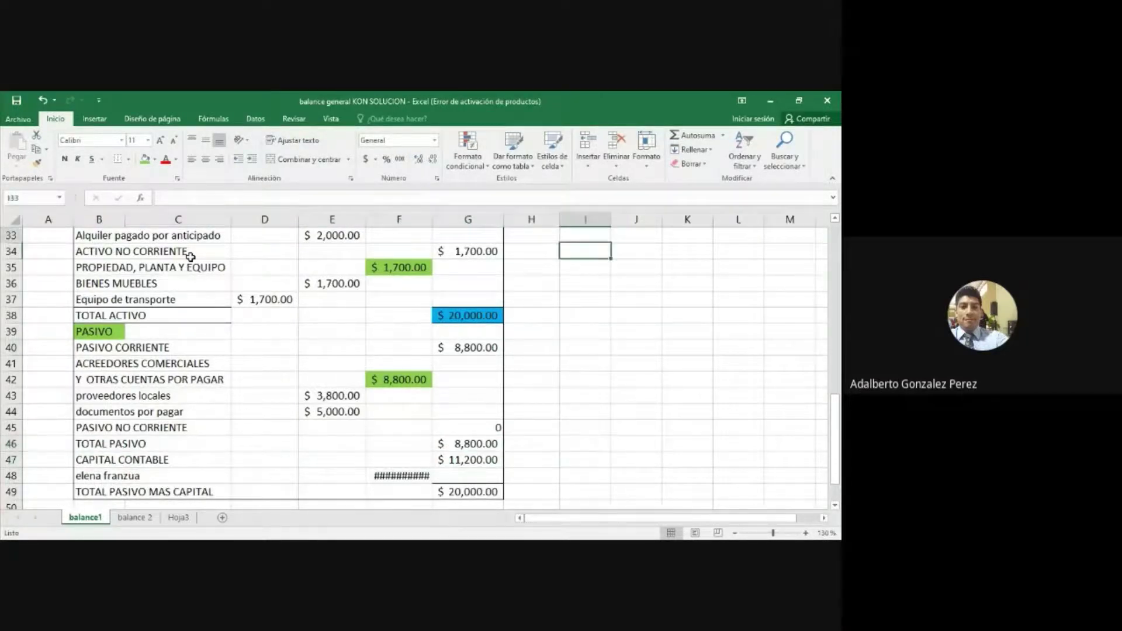
pyautogui.press('Up')
pyautogui.press('Up')
pyautogui.press('Up')
pyautogui.press('Up')
pyautogui.press('Up')
pyautogui.press('Up')
pyautogui.press('Up')
pyautogui.press('Up')
pyautogui.press('Up')
pyautogui.press('Up')
pyautogui.press('Up')
pyautogui.press('Up')
pyautogui.press('Up')
pyautogui.press('Up')
pyautogui.press('Up')
pyautogui.press('Up')
pyautogui.press('Up')
pyautogui.press('Up')
pyautogui.press('Up')
pyautogui.press('Up')
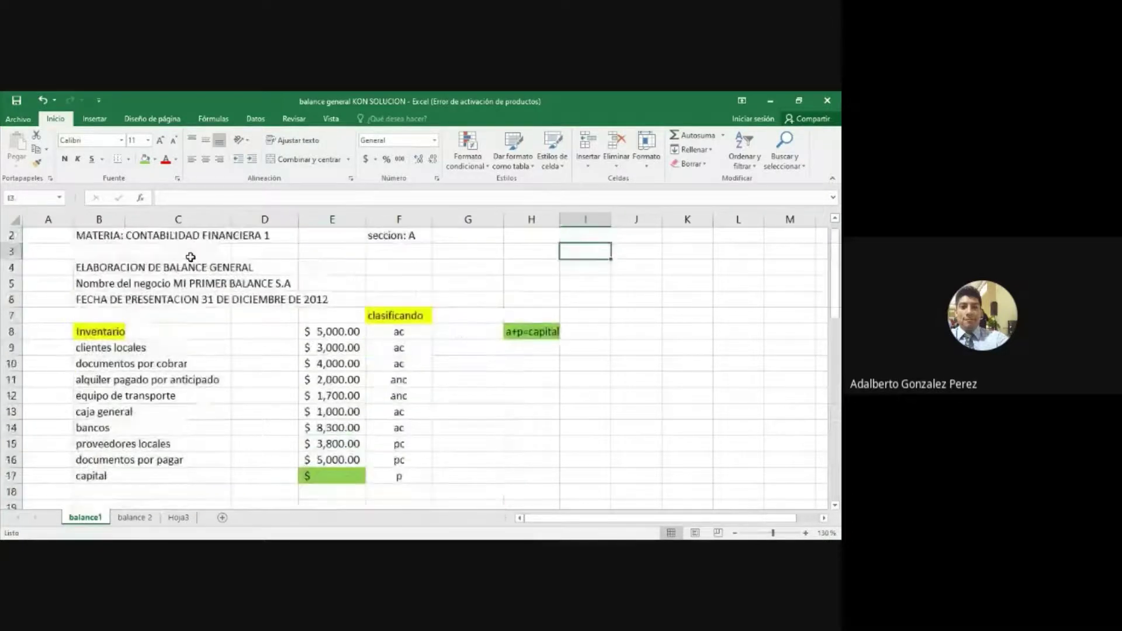
pyautogui.press('Down')
pyautogui.press('Down')
pyautogui.press('Down')
pyautogui.press('Down')
pyautogui.press('Down')
pyautogui.press('Left')
pyautogui.press('Down')
pyautogui.press('Down')
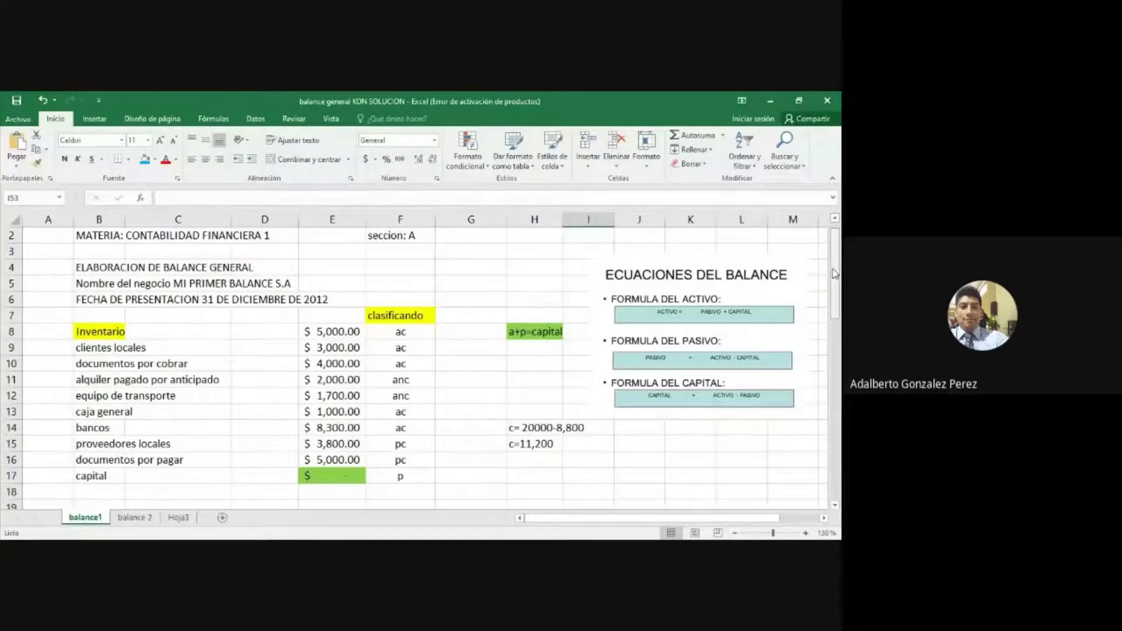
# Step: Check the capital amount in E17 and the balance equations picture, and add a dollar sign to the result in H15, making it c=$11,200
pyautogui.click(327, 477)
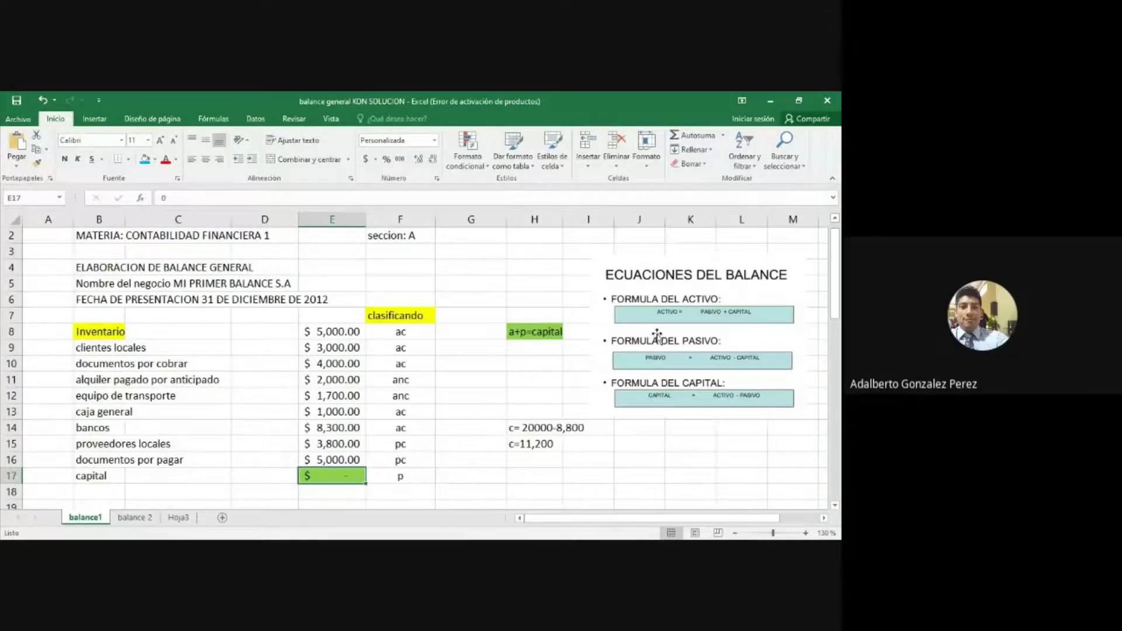
pyautogui.moveTo(657, 335); pyautogui.dragTo(659, 335)
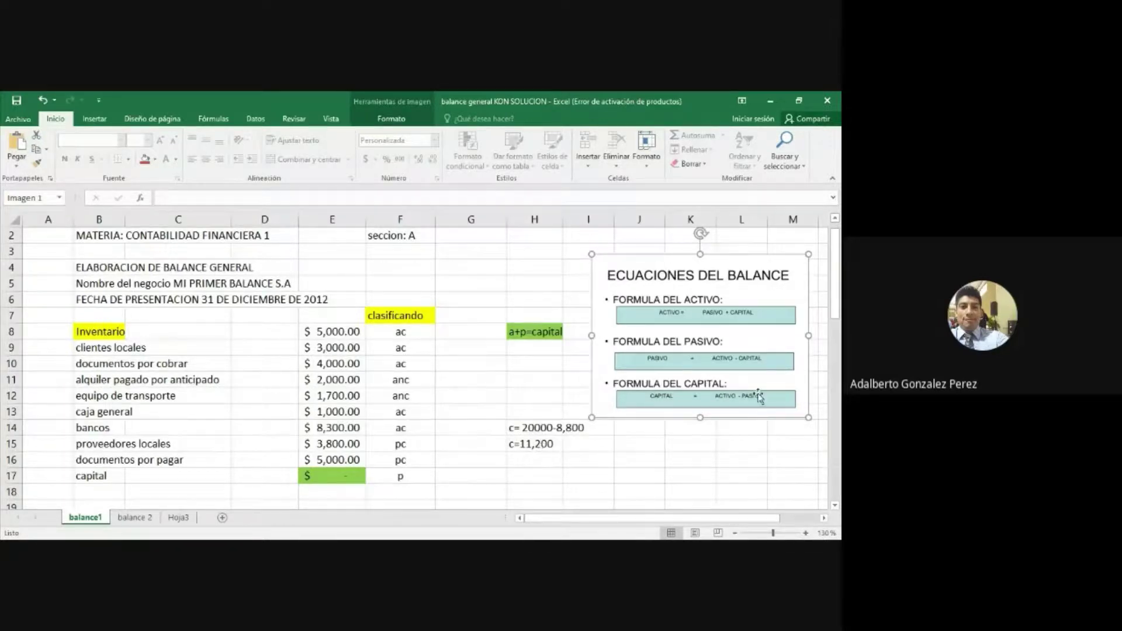
pyautogui.doubleClick(523, 444)
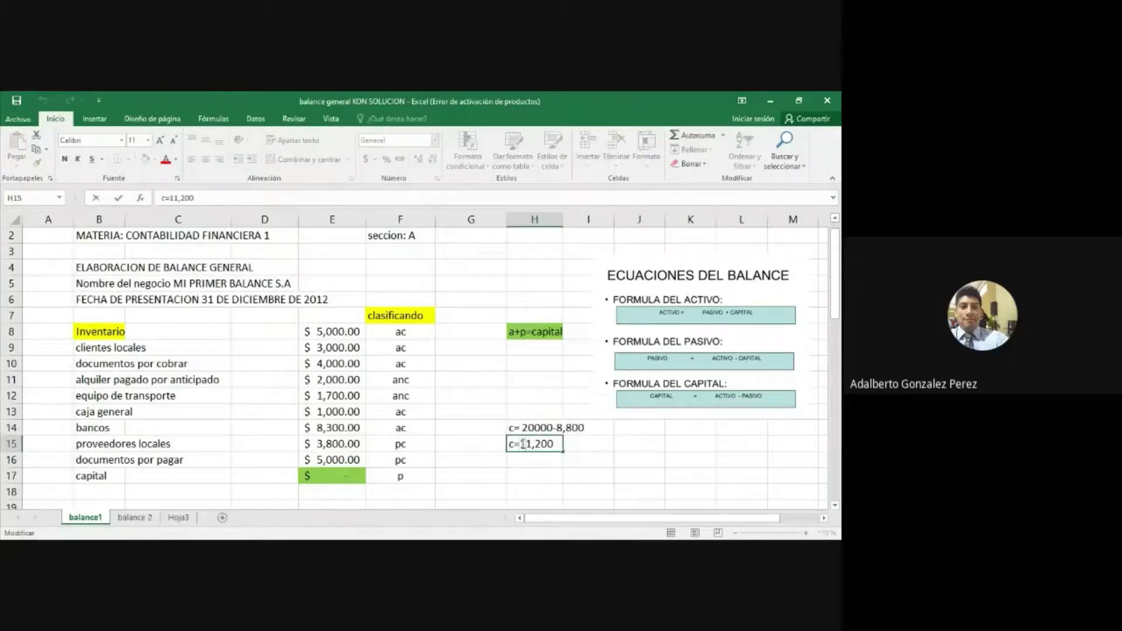
pyautogui.write('$')
pyautogui.press('Return')
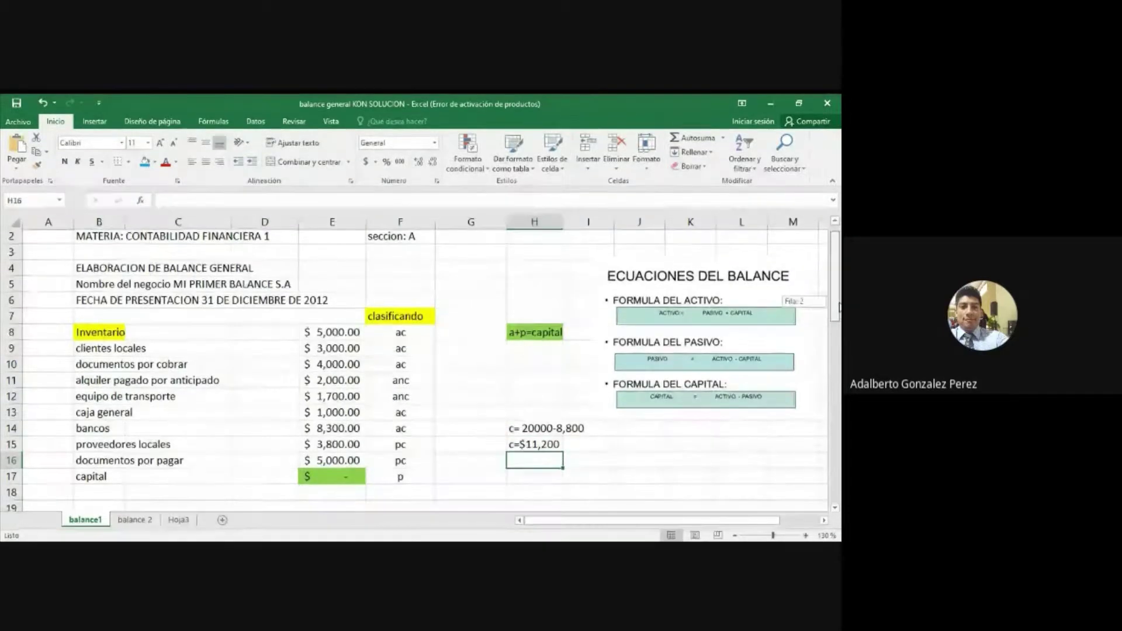
# Step: Compare the capital and TOTAL PASIVO MAS CAPITAL amounts at the end of the balance with the capital calculation in column H
pyautogui.moveTo(839, 303); pyautogui.dragTo(840, 440)
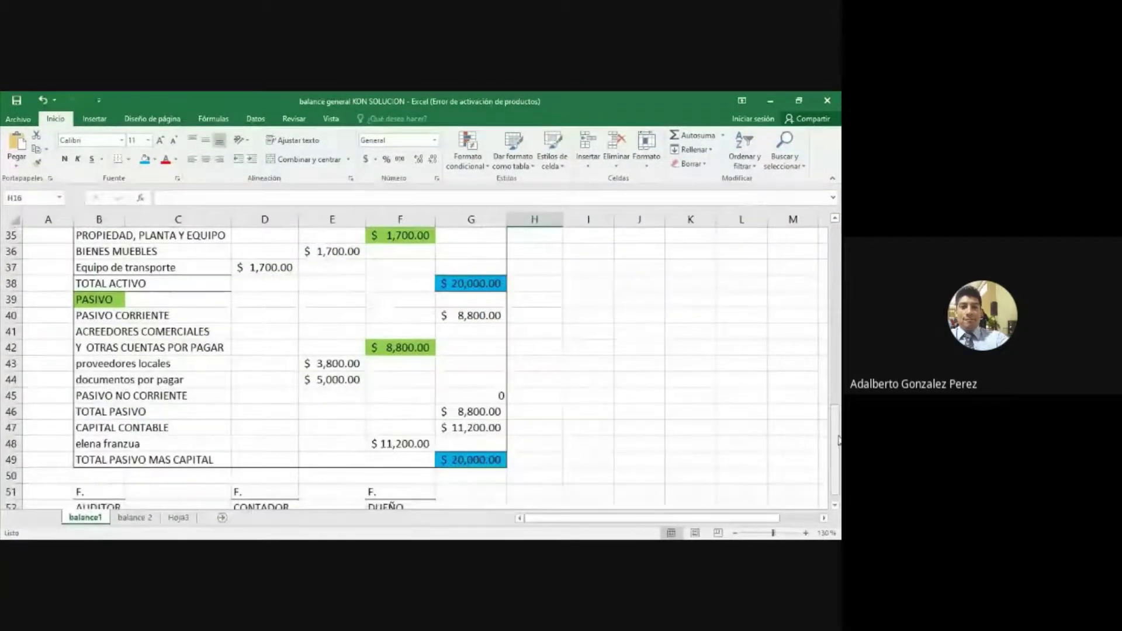
pyautogui.moveTo(838, 442); pyautogui.dragTo(838, 292)
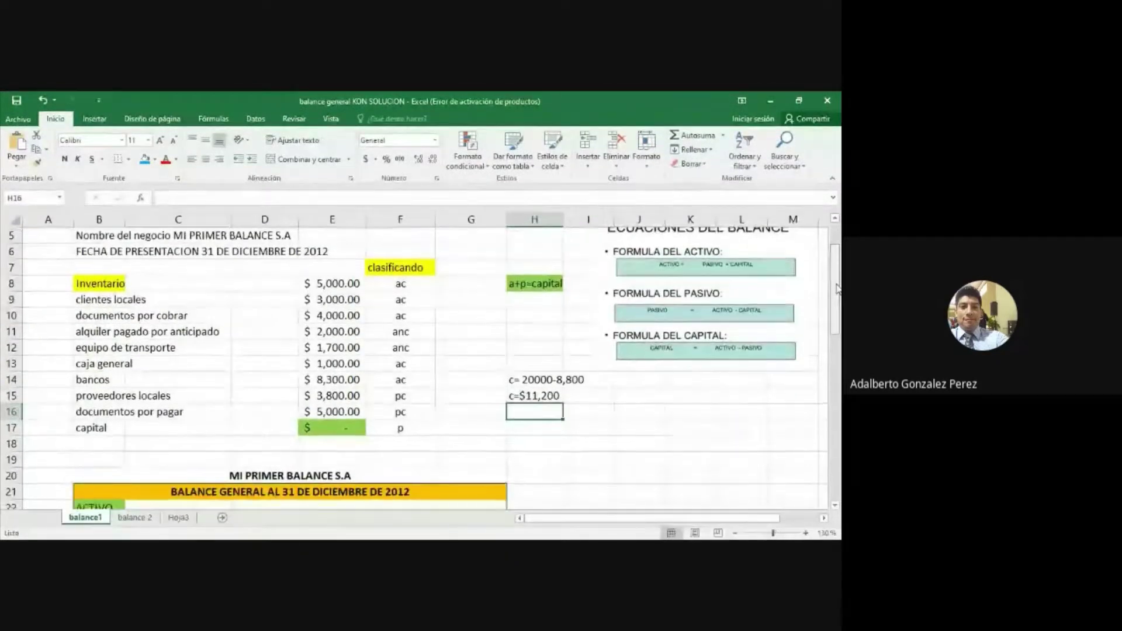
pyautogui.moveTo(838, 292); pyautogui.dragTo(839, 287)
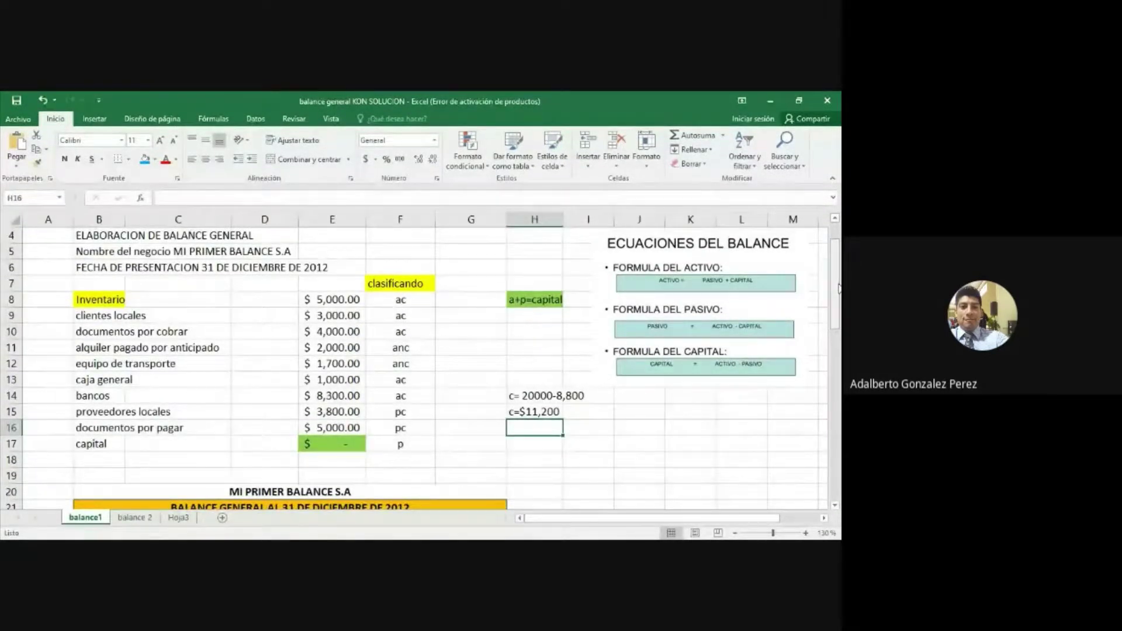
# Step: Enter the capital result c=11,200 in H15, below the subtraction in H14
pyautogui.scroll(1, 643, 351)
pyautogui.click(510, 450)
pyautogui.write('c=11')
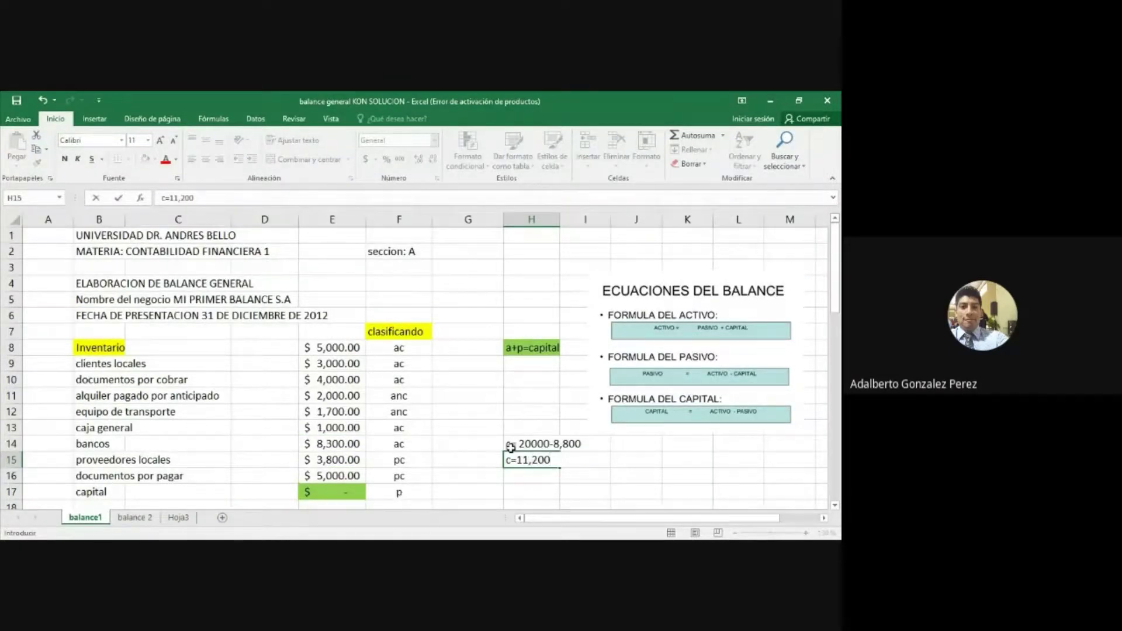
pyautogui.press('Return')
# Step: Widen column F slightly so the owner's capital amount in F48 fits in its cell
pyautogui.press('Return')
pyautogui.press('Return')
pyautogui.press('Return')
pyautogui.press('Return')
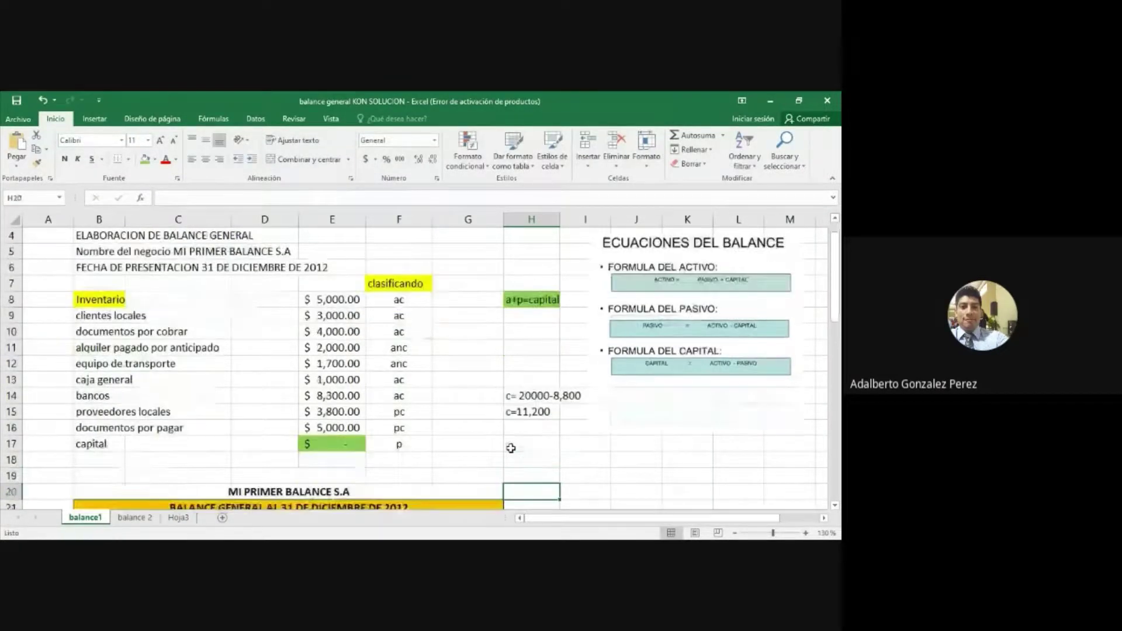
pyautogui.press('Down')
pyautogui.press('Down')
pyautogui.press('Down')
pyautogui.press('Down')
pyautogui.press('Down')
pyautogui.press('Down')
pyautogui.press('Down')
pyautogui.press('Down')
pyautogui.press('Down')
pyautogui.press('Down')
pyautogui.press('Down')
pyautogui.press('Down')
pyautogui.press('Down')
pyautogui.press('Down')
pyautogui.press('Down')
pyautogui.press('Down')
pyautogui.press('Down')
pyautogui.press('Down')
pyautogui.press('Down')
pyautogui.press('Down')
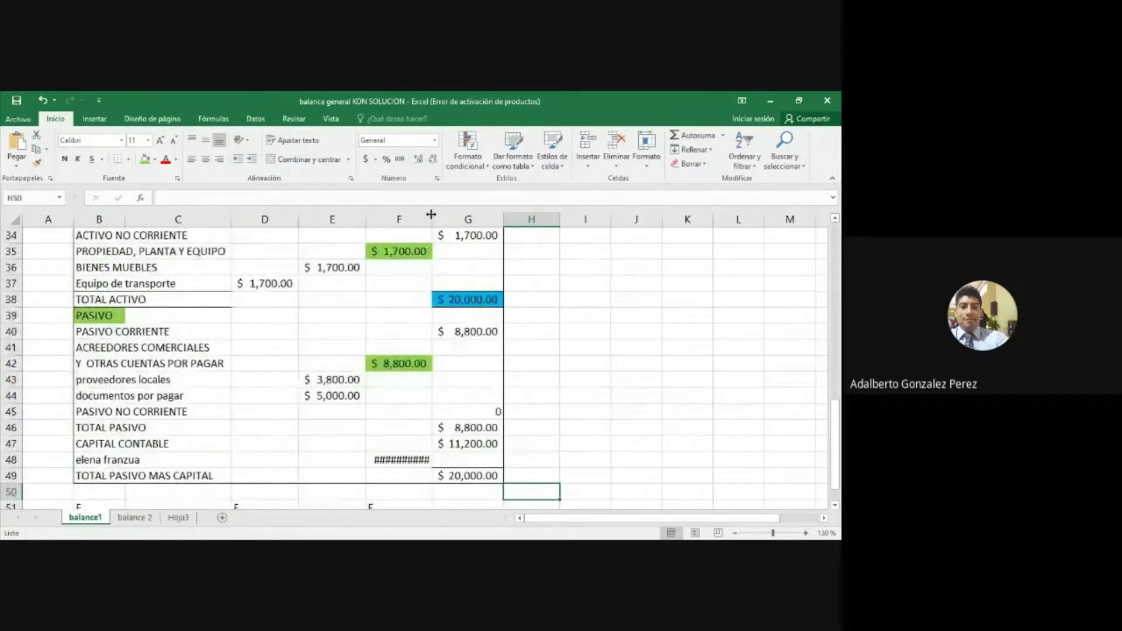
pyautogui.moveTo(431, 214); pyautogui.dragTo(434, 215)
# Step: Review the capital calculation in H14 and H15 next to the balance equations picture
pyautogui.press('Up')
pyautogui.press('Up')
pyautogui.press('Up')
pyautogui.press('Up')
pyautogui.press('Up')
pyautogui.press('Up')
pyautogui.press('Up')
pyautogui.press('Up')
pyautogui.press('Up')
pyautogui.press('Up')
pyautogui.press('Up')
pyautogui.press('Up')
pyautogui.press('Up')
pyautogui.press('Up')
pyautogui.press('Up')
pyautogui.press('Up')
pyautogui.press('Up')
pyautogui.press('Up')
pyautogui.press('Up')
pyautogui.press('Up')
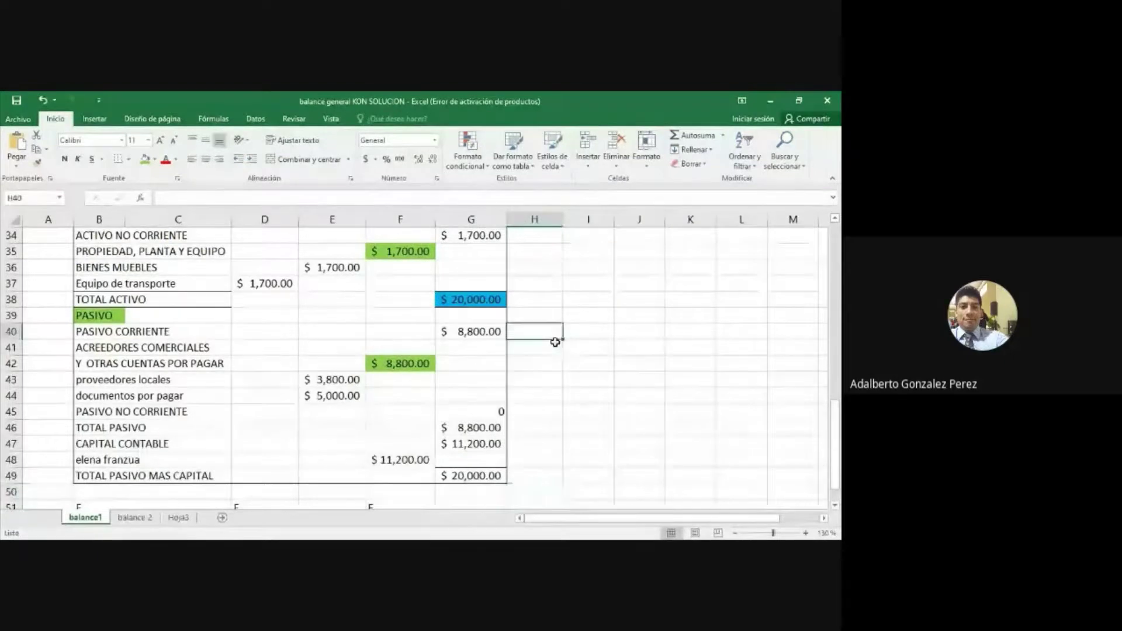
pyautogui.press('Up')
pyautogui.press('Up')
pyautogui.press('Up')
pyautogui.press('Up')
pyautogui.press('Up')
pyautogui.press('Up')
pyautogui.press('Up')
pyautogui.press('Up')
pyautogui.press('Up')
pyautogui.press('Up')
pyautogui.press('Up')
pyautogui.press('Up')
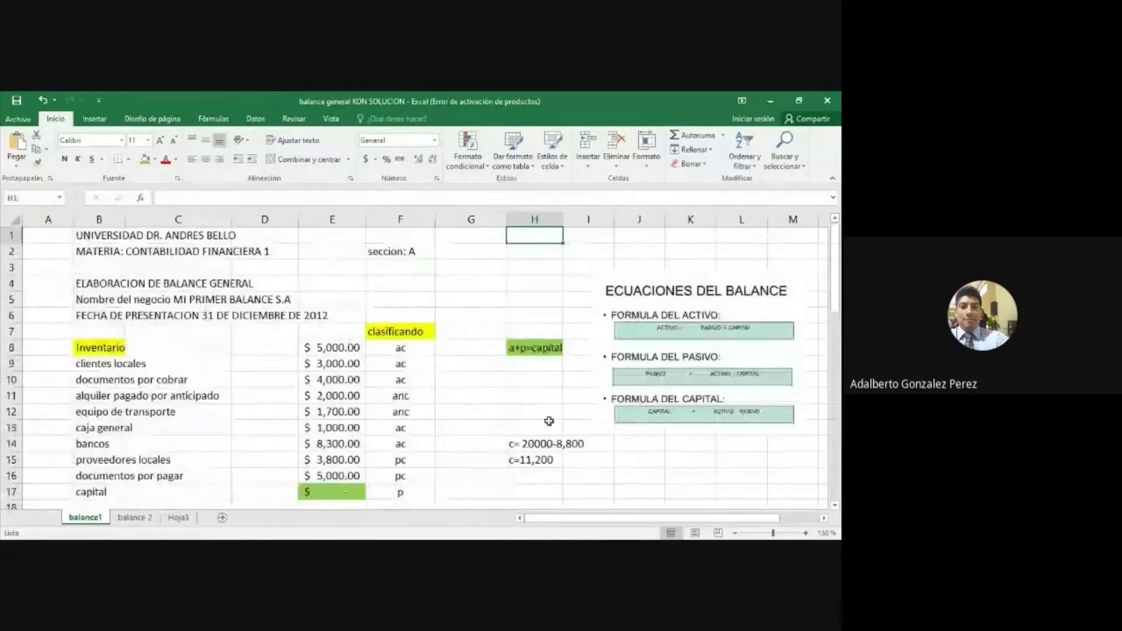
pyautogui.click(550, 468)
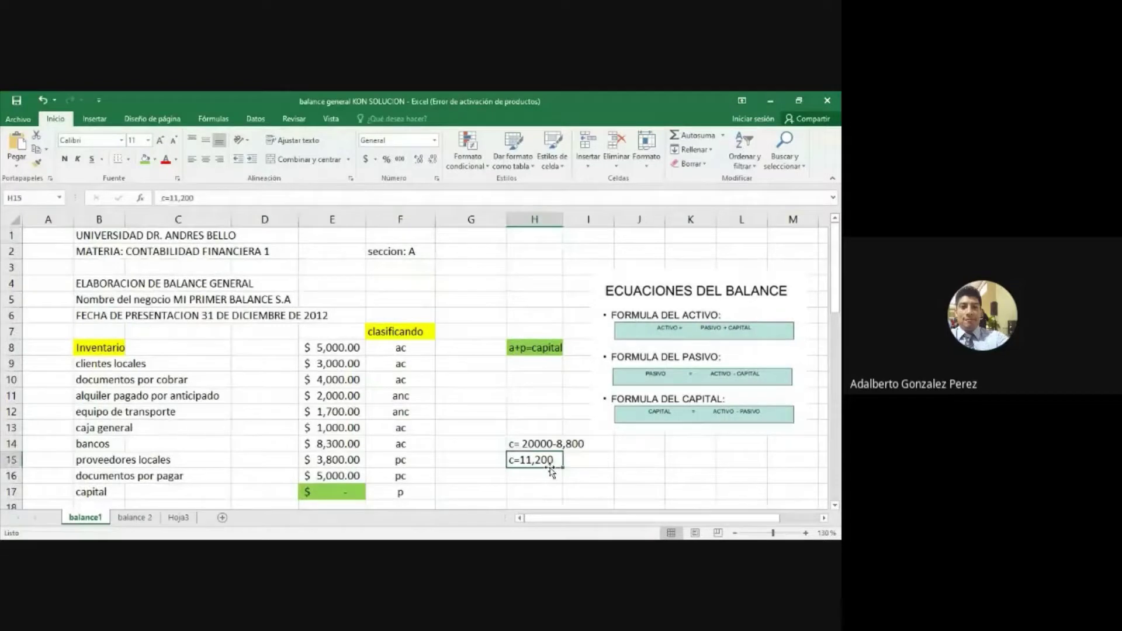
# Step: Examine the TOTAL PASIVO, CAPITAL CONTABLE and TOTAL PASIVO MAS CAPITAL amounts in column G at the end of the balance
pyautogui.press('Down')
pyautogui.press('Down')
pyautogui.press('Down')
pyautogui.press('Down')
pyautogui.press('Down')
pyautogui.press('Down')
pyautogui.press('Down')
pyautogui.press('Down')
pyautogui.press('Down')
pyautogui.press('Down')
pyautogui.press('Down')
pyautogui.press('Down')
pyautogui.press('Down')
pyautogui.press('Down')
pyautogui.press('Down')
pyautogui.press('Down')
pyautogui.press('Down')
pyautogui.press('Down')
pyautogui.press('Down')
pyautogui.press('Down')
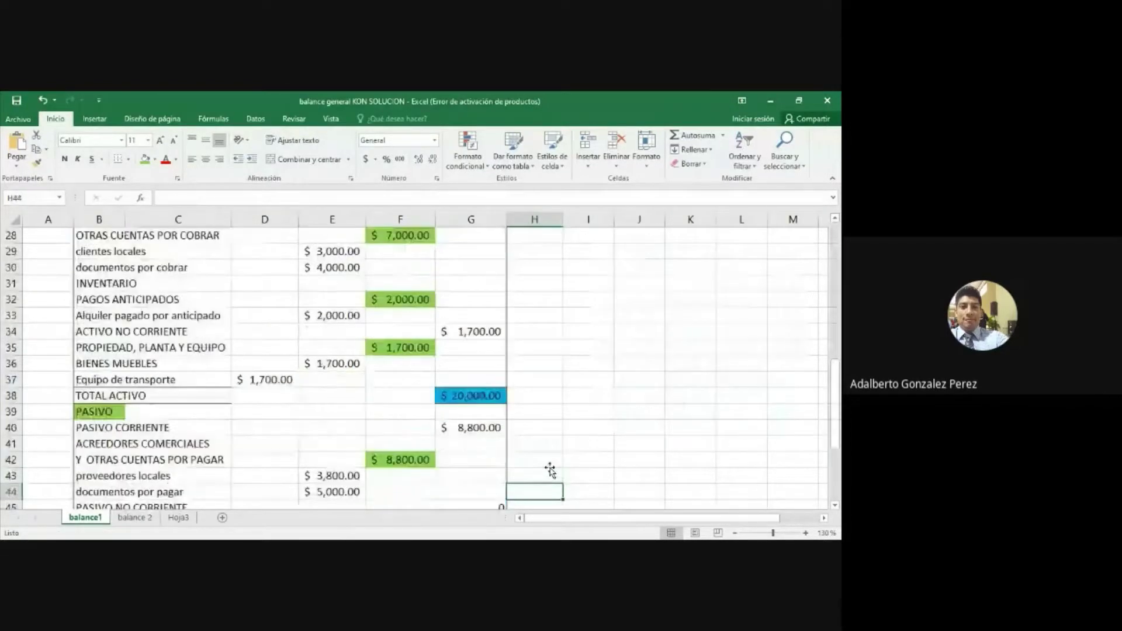
pyautogui.press('Down')
pyautogui.press('Down')
pyautogui.press('Down')
pyautogui.press('Down')
pyautogui.press('Down')
pyautogui.press('Down')
pyautogui.press('Down')
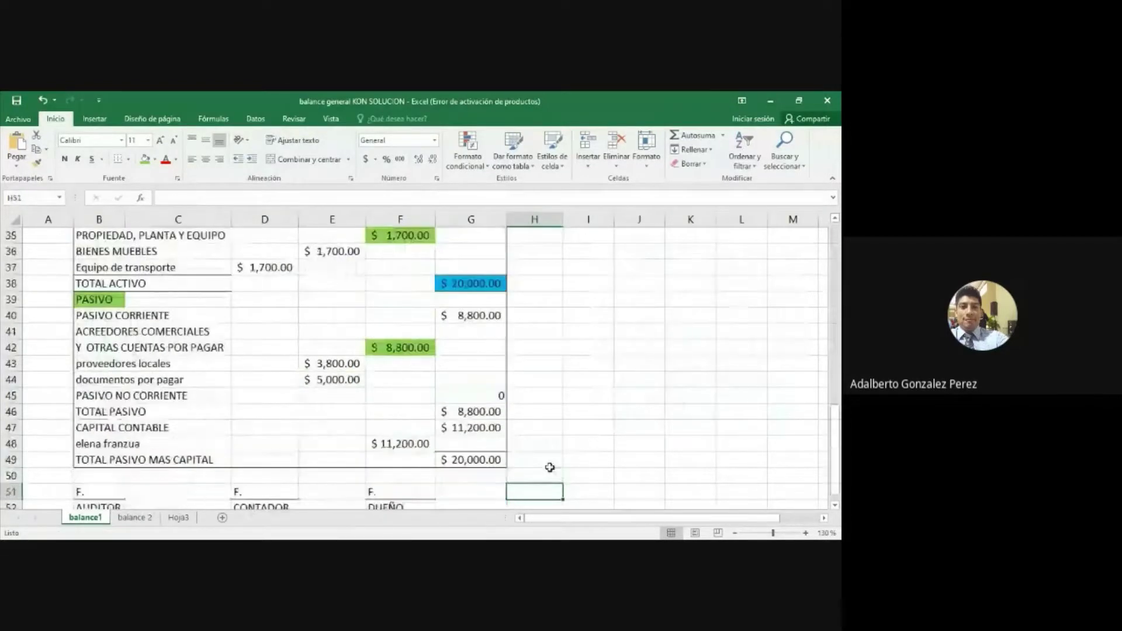
pyautogui.click(479, 414)
pyautogui.press('Down')
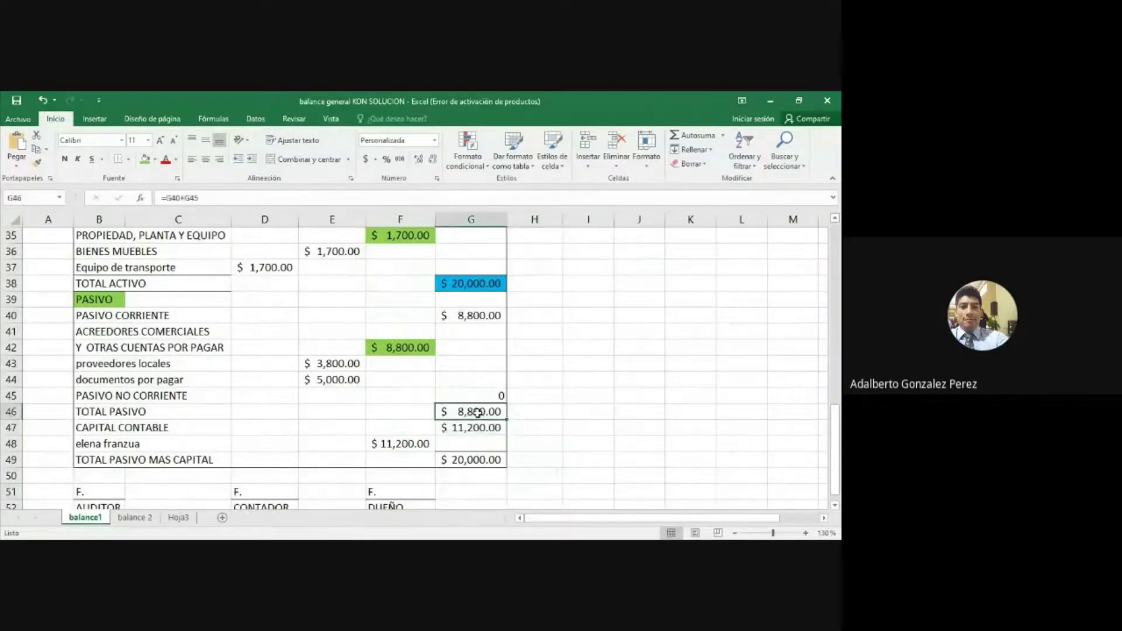
pyautogui.press('Down')
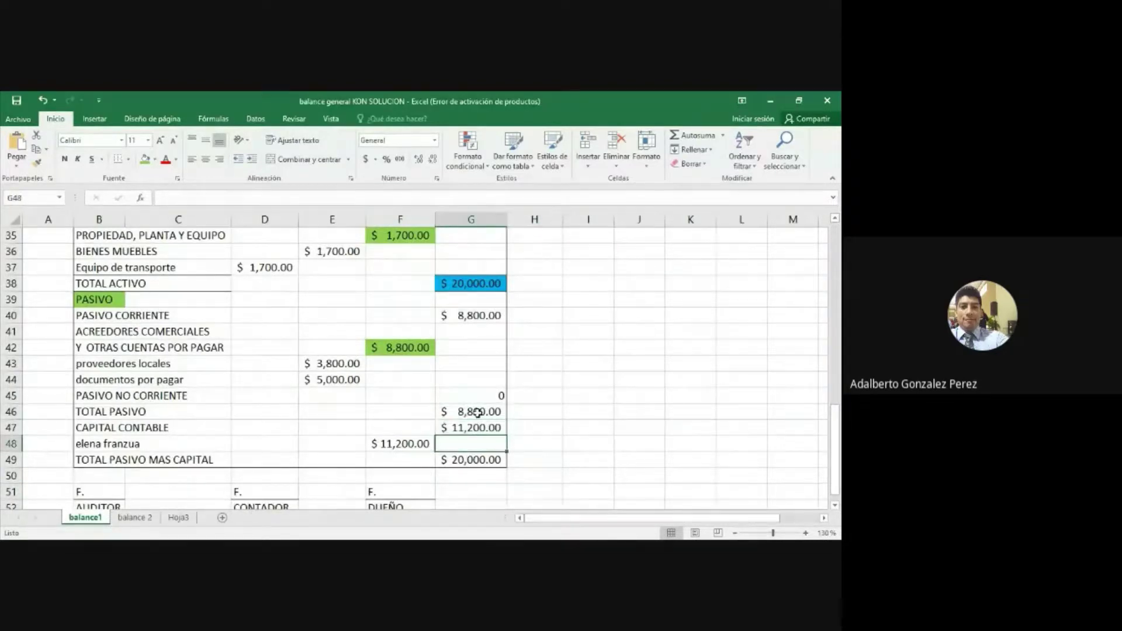
pyautogui.press('Up')
pyautogui.press('Right')
pyautogui.press('Up')
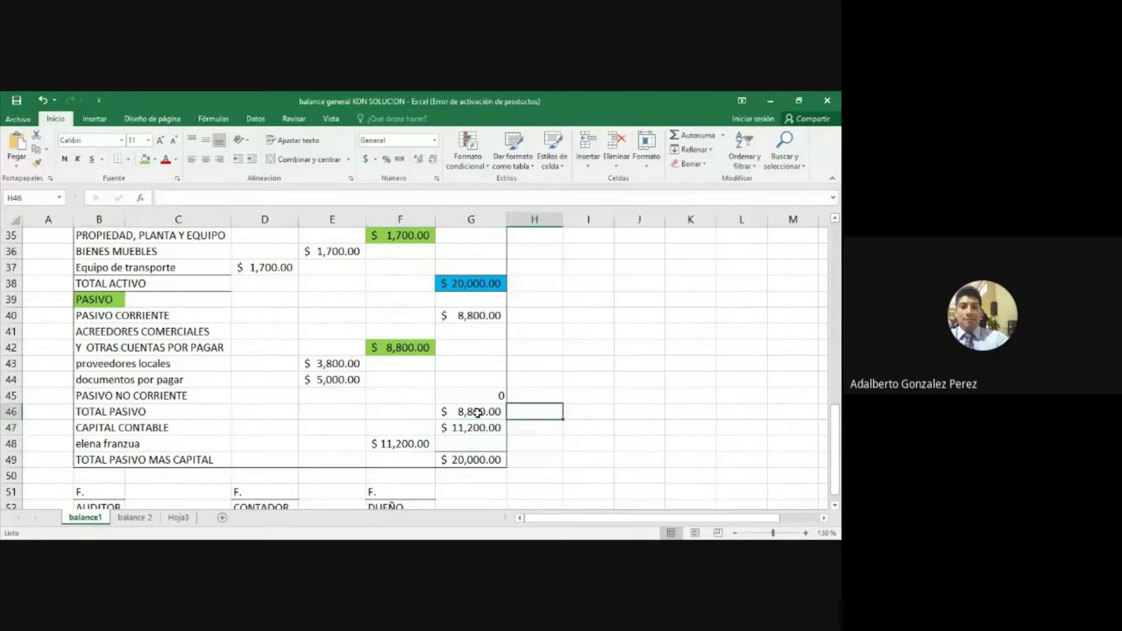
# Step: Check the capital subtraction in H14 and its result in H15 beside the account list
pyautogui.press('Up')
pyautogui.press('Up')
pyautogui.press('Up')
pyautogui.press('Up')
pyautogui.press('Up')
pyautogui.press('Up')
pyautogui.press('Up')
pyautogui.press('Up')
pyautogui.press('Up')
pyautogui.press('Up')
pyautogui.press('Up')
pyautogui.press('Up')
pyautogui.press('Up')
pyautogui.press('Up')
pyautogui.press('Up')
pyautogui.press('Up')
pyautogui.press('Up')
pyautogui.press('Up')
pyautogui.press('Up')
pyautogui.press('Up')
pyautogui.press('Up')
pyautogui.press('Up')
pyautogui.press('Up')
pyautogui.press('Up')
pyautogui.press('Up')
pyautogui.press('Up')
pyautogui.press('Up')
pyautogui.press('Up')
pyautogui.press('Up')
pyautogui.press('Up')
pyautogui.press('Up')
pyautogui.press('Up')
pyautogui.press('Up')
pyautogui.press('Up')
pyautogui.press('Up')
pyautogui.press('Up')
pyautogui.press('Up')
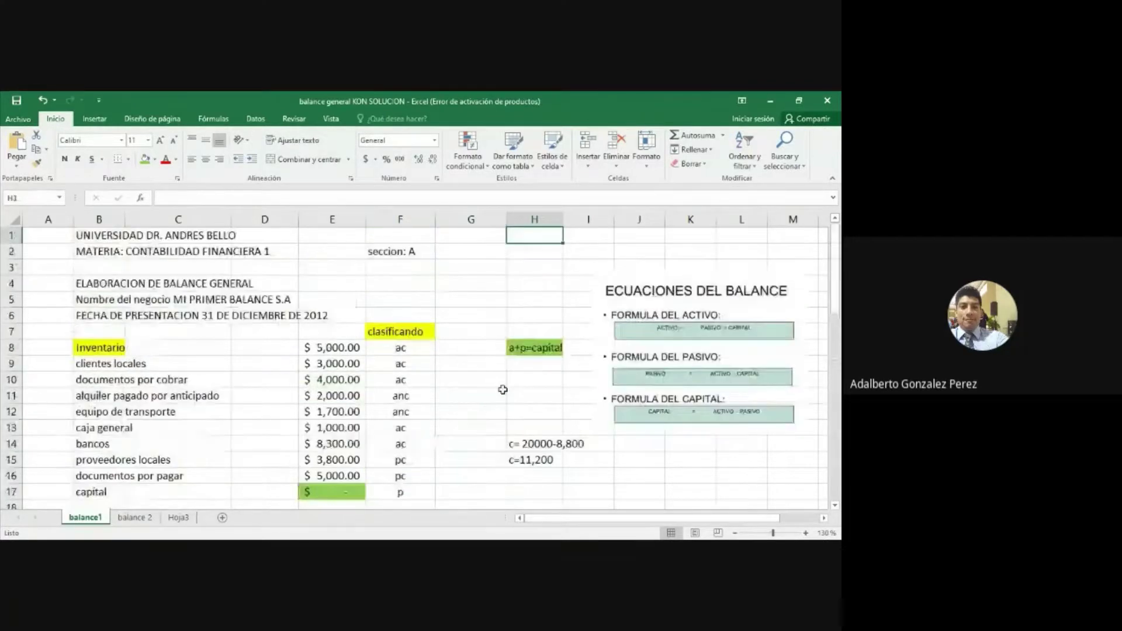
pyautogui.press('Down')
pyautogui.press('Down')
pyautogui.press('Down')
pyautogui.press('Down')
pyautogui.press('Down')
pyautogui.press('Down')
pyautogui.press('Down')
pyautogui.press('Down')
pyautogui.press('Down')
pyautogui.press('Down')
pyautogui.press('Down')
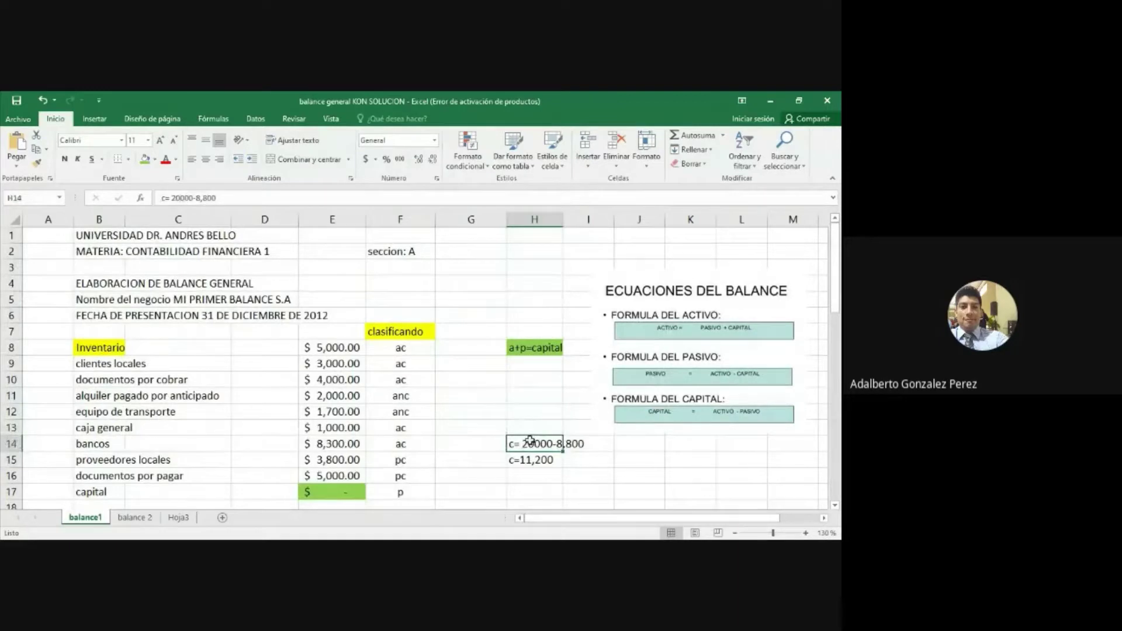
pyautogui.press('Right')
pyautogui.press('Left')
pyautogui.press('Right')
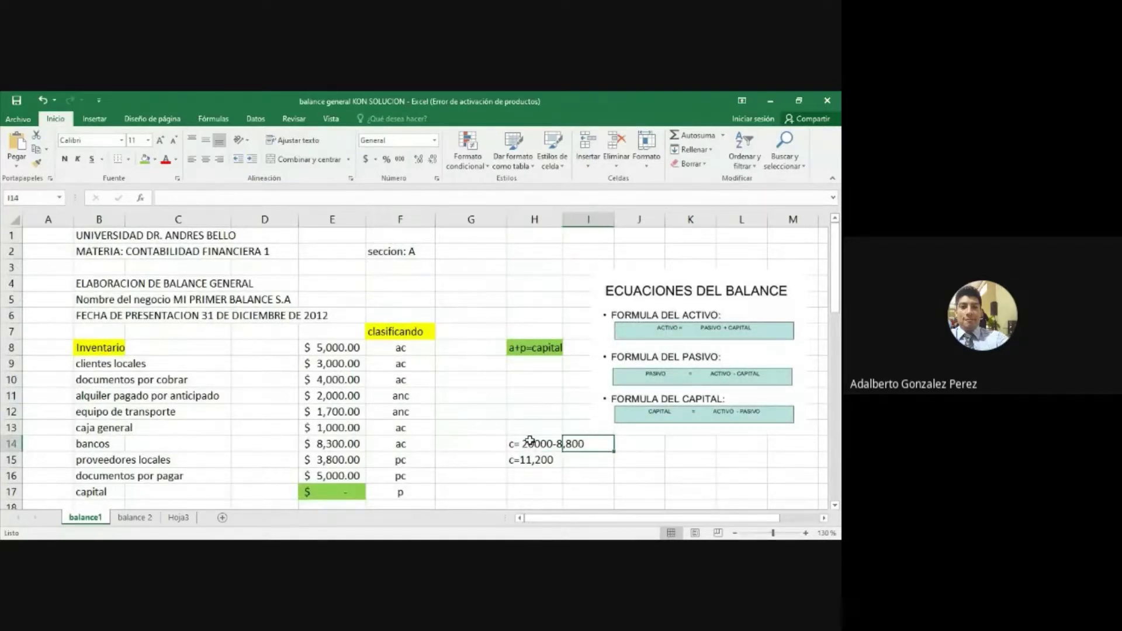
pyautogui.press('Left')
pyautogui.press('Down')
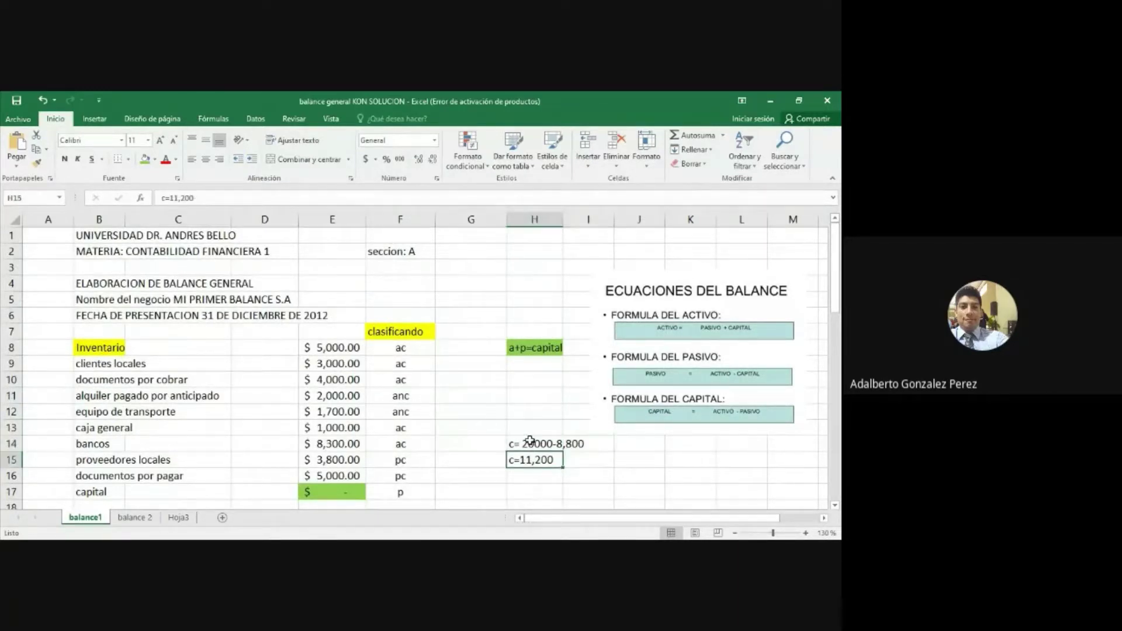
# Step: Compare the TOTAL PASIVO amount in G46 with the CAPITAL CONTABLE amount in G47
pyautogui.press('Down')
pyautogui.press('Down')
pyautogui.press('Down')
pyautogui.press('Down')
pyautogui.press('Down')
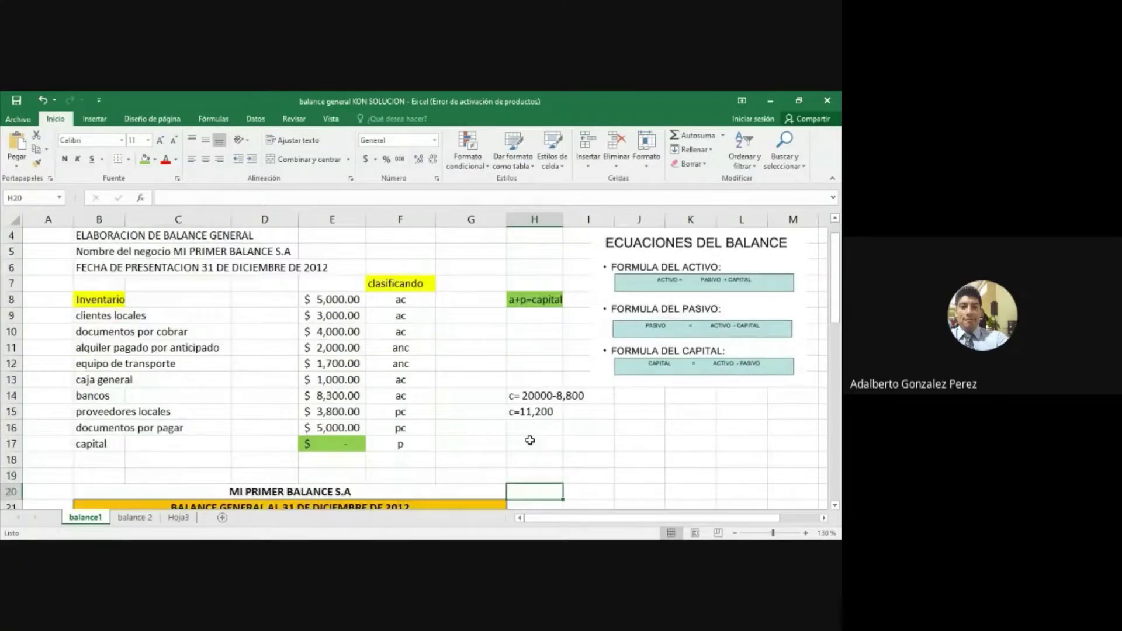
pyautogui.press('Down')
pyautogui.press('Down')
pyautogui.press('Down')
pyautogui.press('Down')
pyautogui.press('Down')
pyautogui.press('Down')
pyautogui.press('Down')
pyautogui.press('Down')
pyautogui.press('Down')
pyautogui.press('Down')
pyautogui.press('Down')
pyautogui.press('Down')
pyautogui.press('Down')
pyautogui.press('Down')
pyautogui.press('Down')
pyautogui.press('Down')
pyautogui.press('Down')
pyautogui.press('Down')
pyautogui.press('Down')
pyautogui.press('Down')
pyautogui.press('Left')
pyautogui.press('Up')
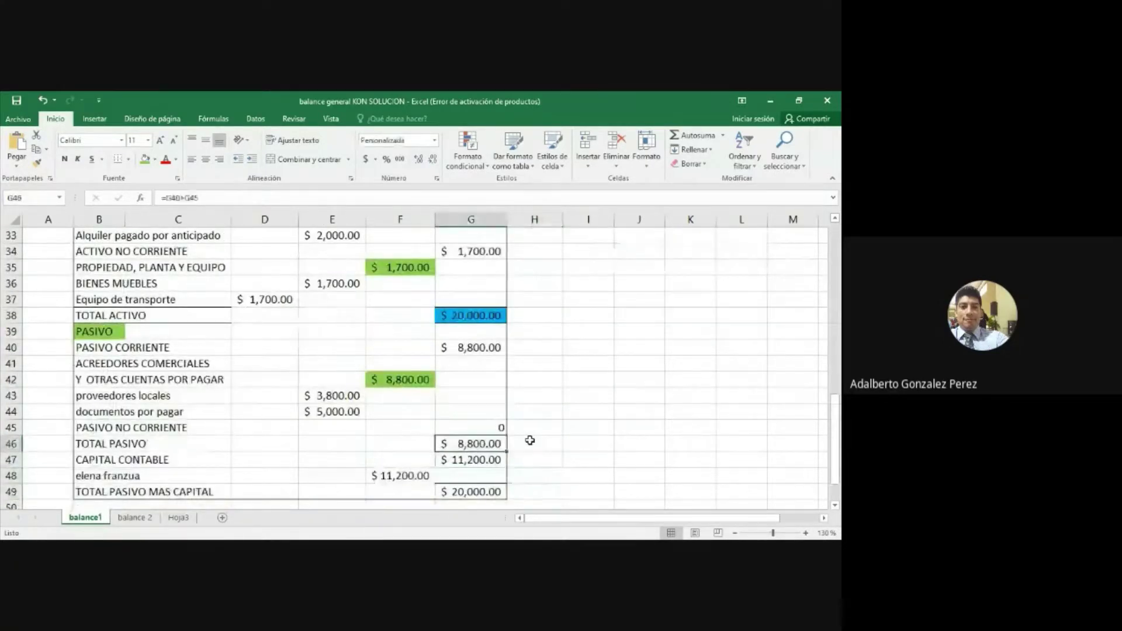
pyautogui.press('Down')
pyautogui.press('Up')
pyautogui.press('Down')
pyautogui.press('Up')
pyautogui.press('Down')
pyautogui.press('Up')
pyautogui.press('Down')
# Step: Fill the TOTAL PASIVO MAS CAPITAL amount in G49 with the same blue as the TOTAL ACTIVO amount in G38
pyautogui.press('Down')
pyautogui.press('Down')
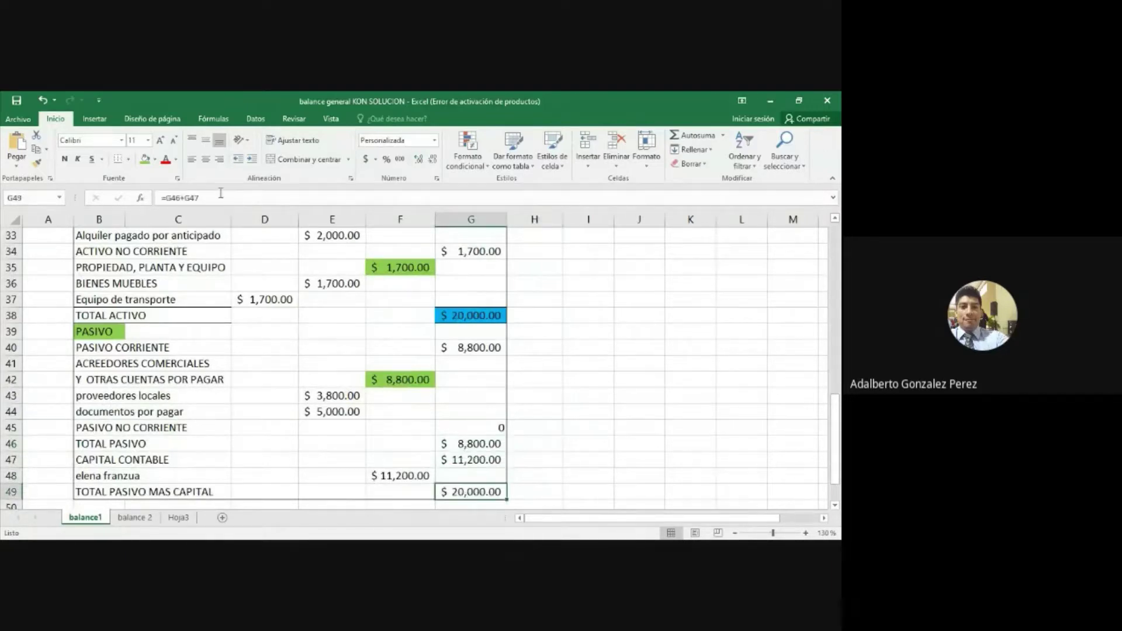
pyautogui.click(147, 160)
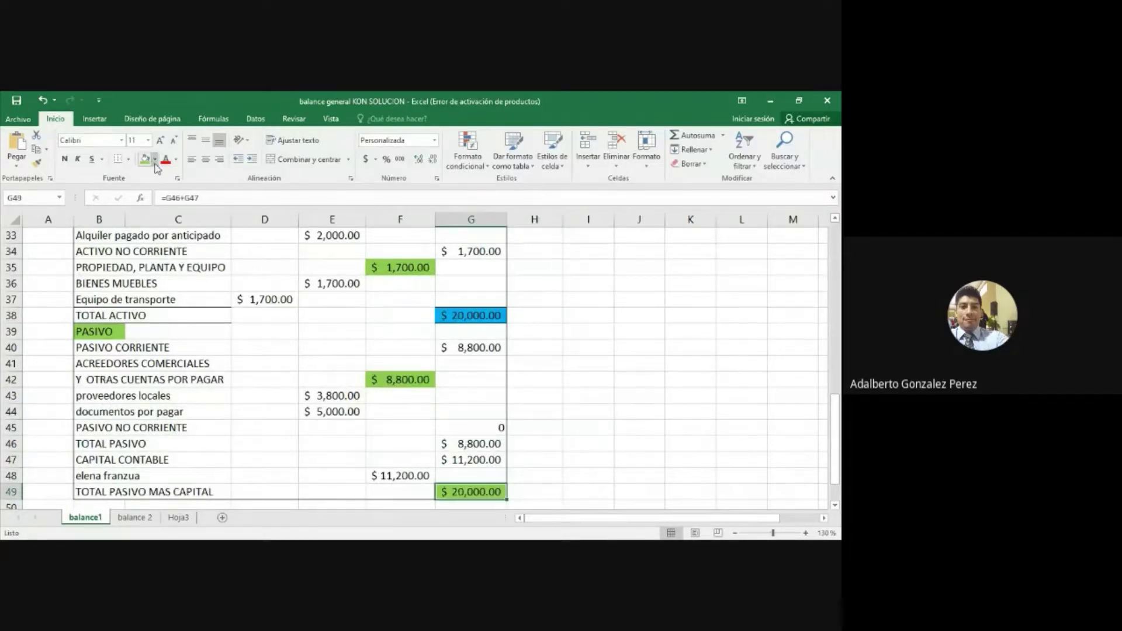
pyautogui.click(155, 163)
pyautogui.click(211, 258)
pyautogui.press('Down')
pyautogui.press('Down')
pyautogui.press('Down')
pyautogui.press('Down')
pyautogui.press('Right')
pyautogui.press('Right')
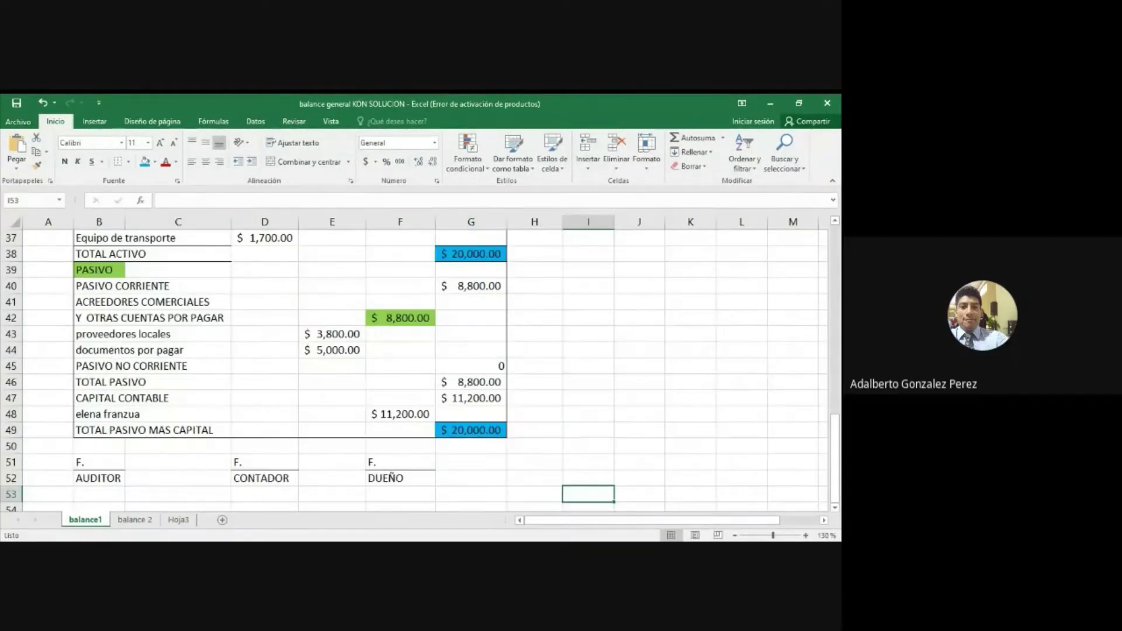
pyautogui.hotkey('alt', 'Tab')
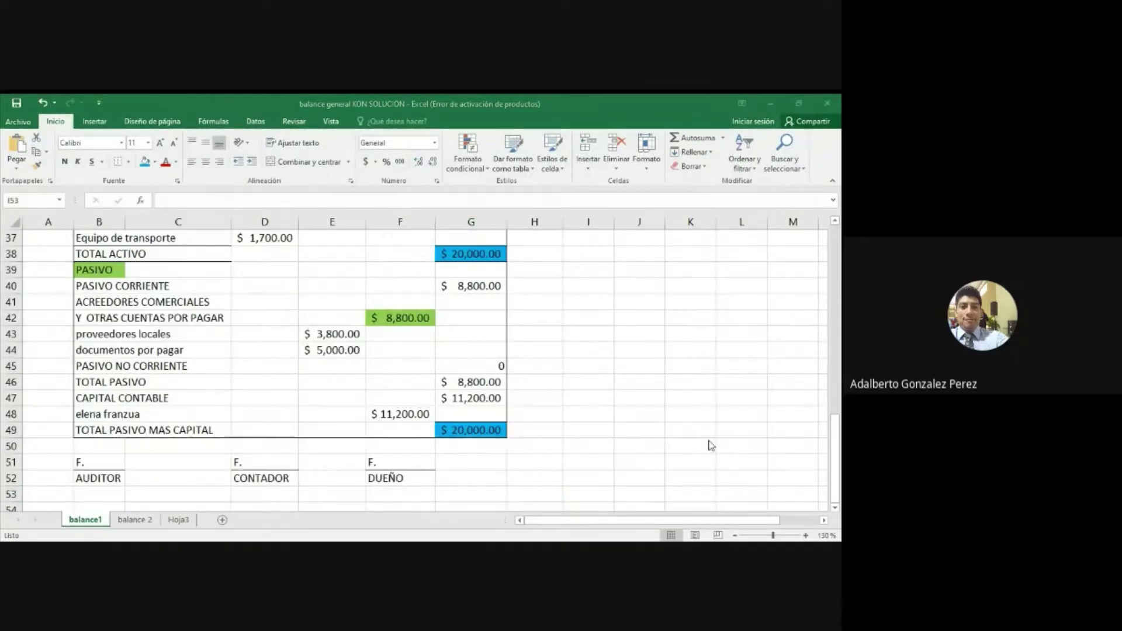
pyautogui.hotkey('alt', 'Tab')
pyautogui.moveTo(835, 435)
pyautogui.mouseDown()
pyautogui.moveTo(838, 336)
pyautogui.moveTo(838, 424)
pyautogui.mouseUp()
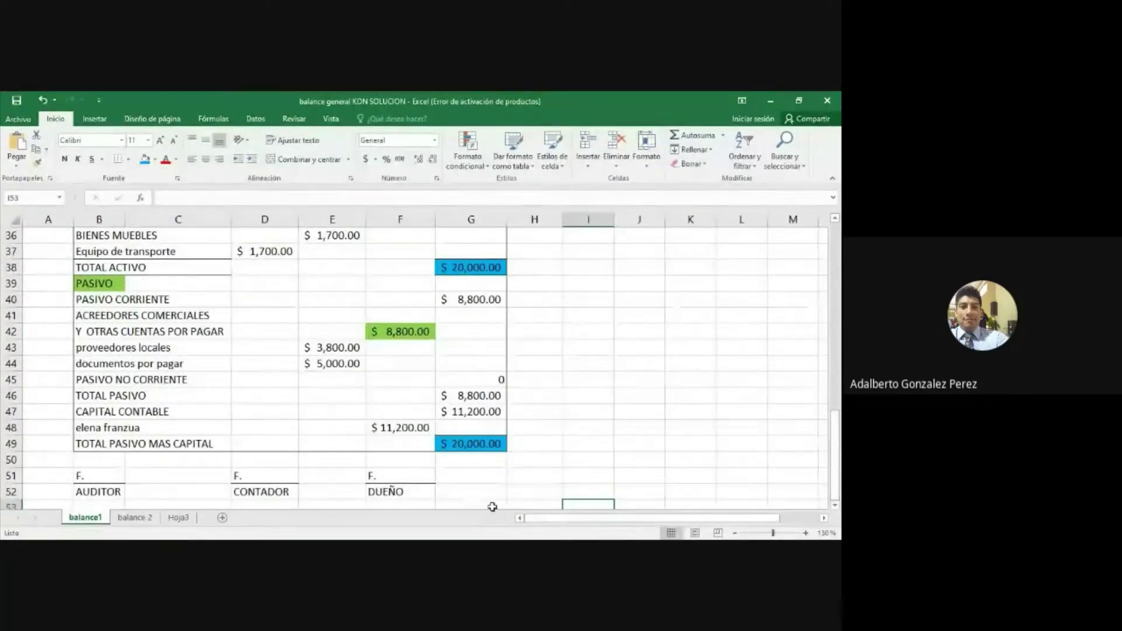